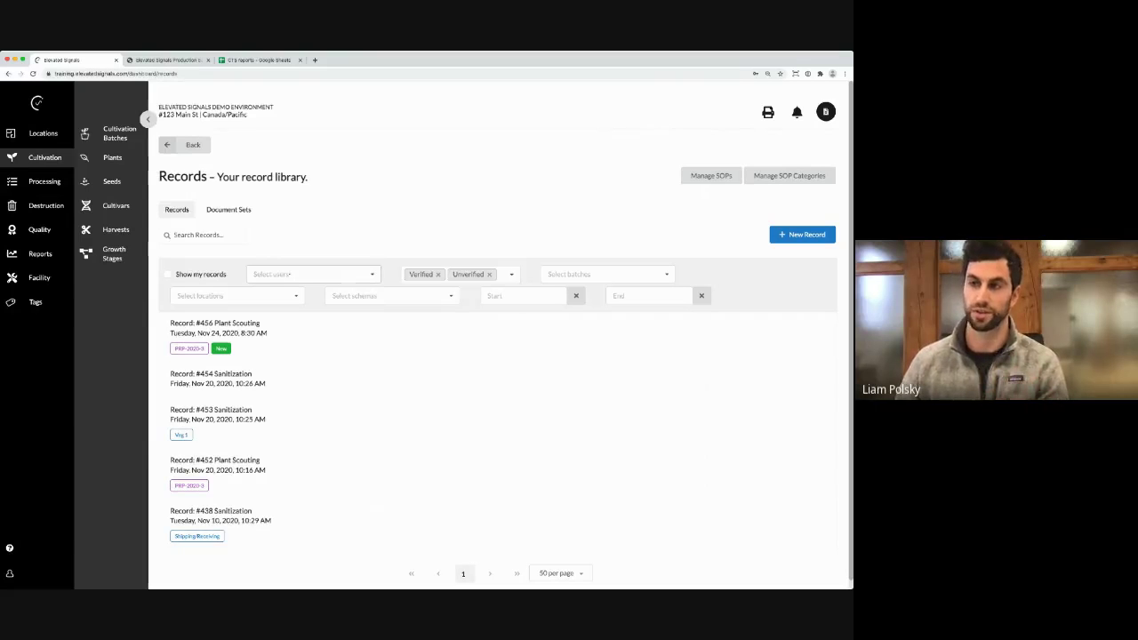
Check the options available in the user, batch, location and schema filters of the record library
{"action": "left_click", "coordinate": [311, 274]}
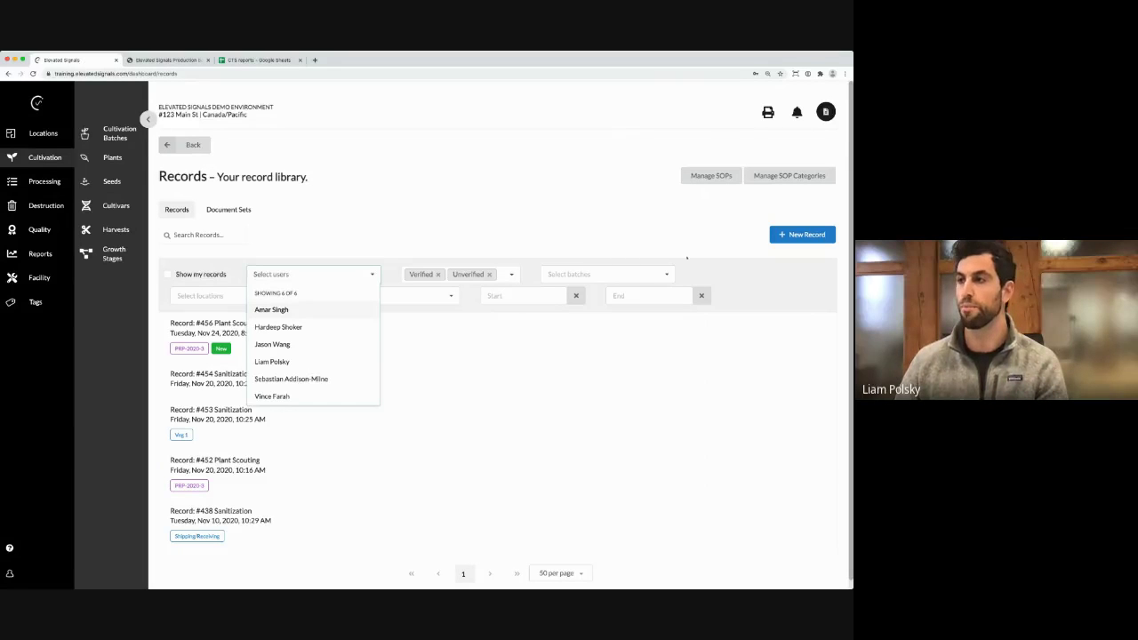
{"action": "left_click", "coordinate": [605, 274]}
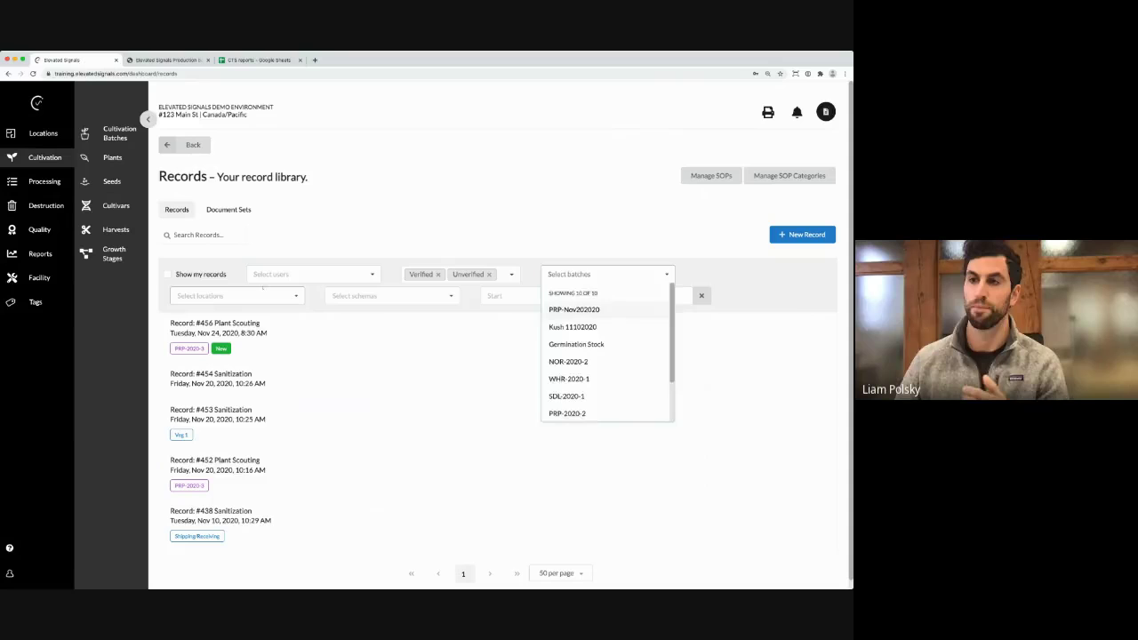
{"action": "left_click", "coordinate": [236, 295]}
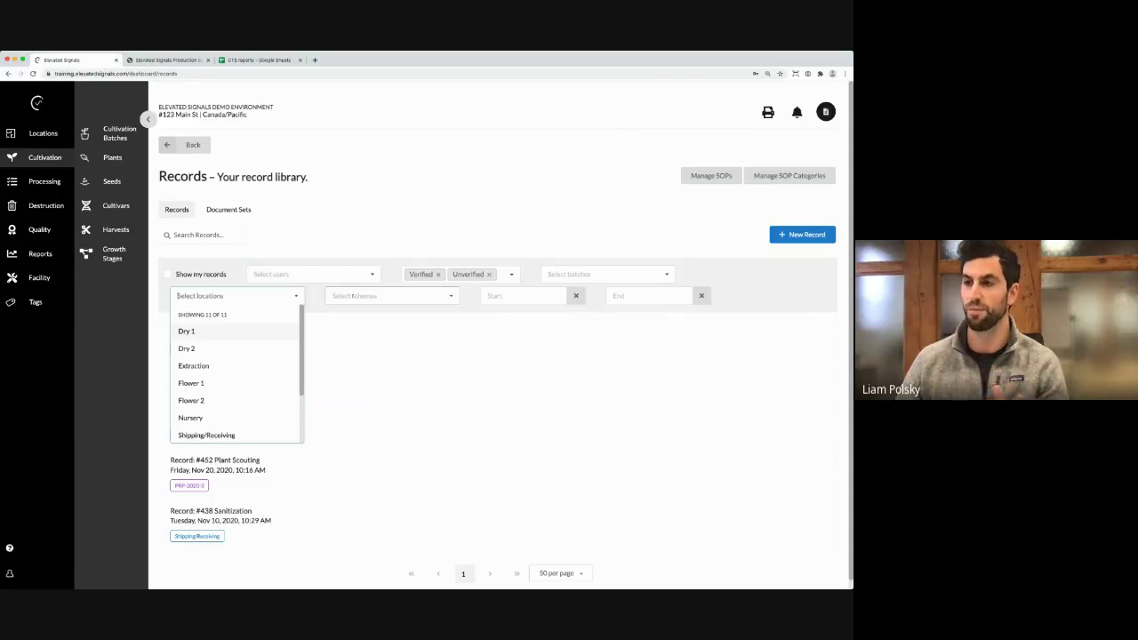
{"action": "left_click", "coordinate": [391, 295]}
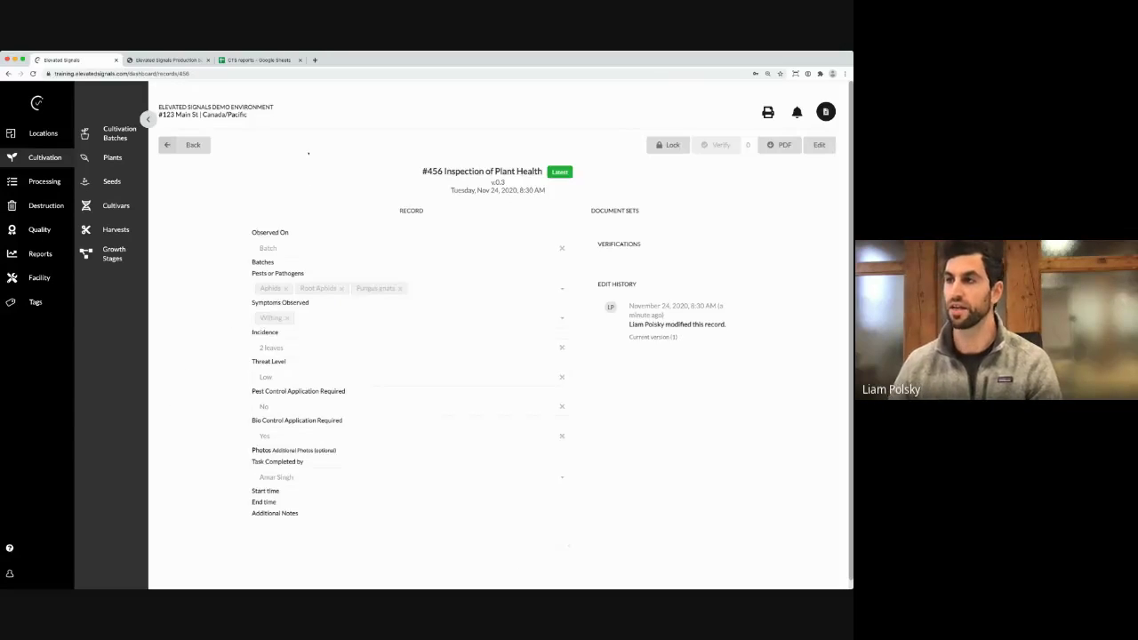
Export the Inspection of Plant Health record #456 as a PDF and open the downloaded file at a readable size
{"action": "left_click", "coordinate": [777, 146]}
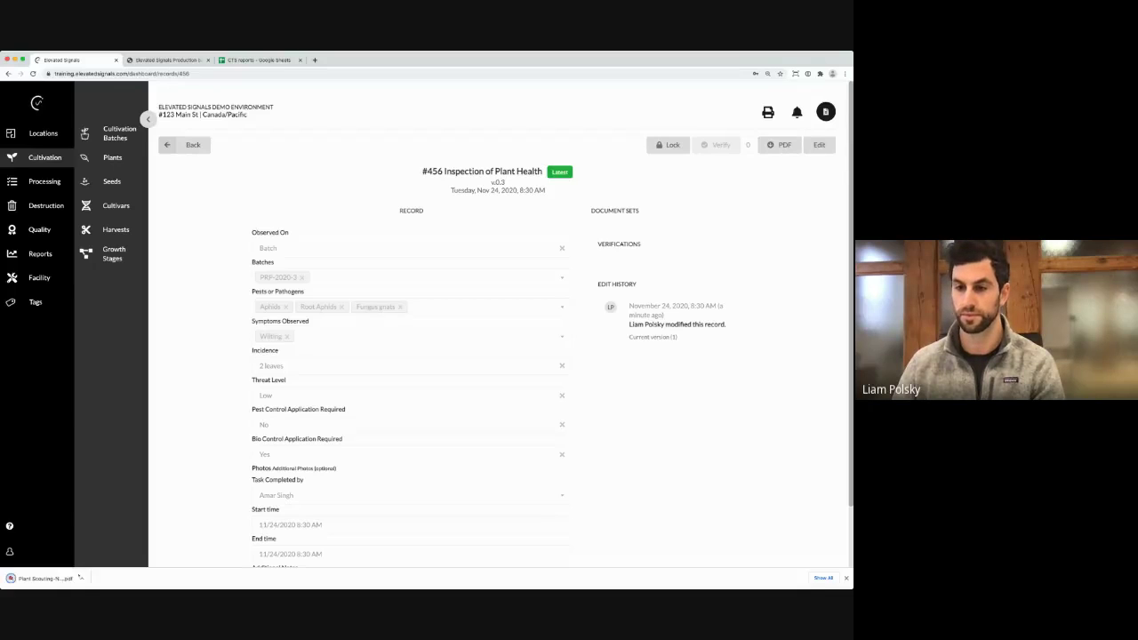
{"action": "left_click", "coordinate": [40, 578]}
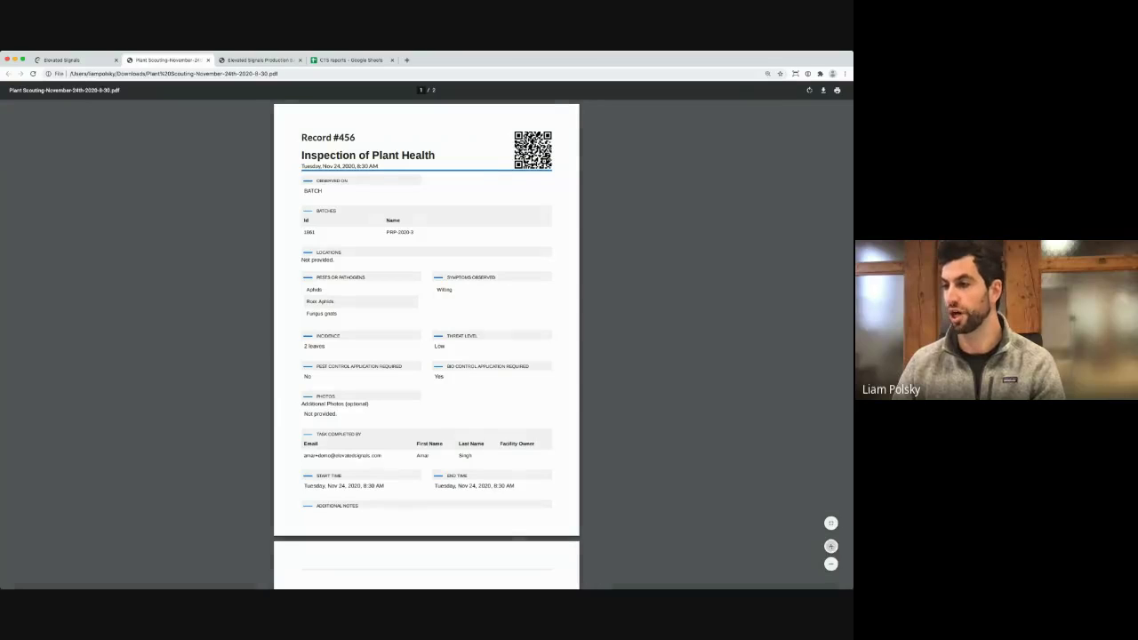
{"action": "key", "text": "super+equal"}
{"action": "key", "text": "super+equal"}
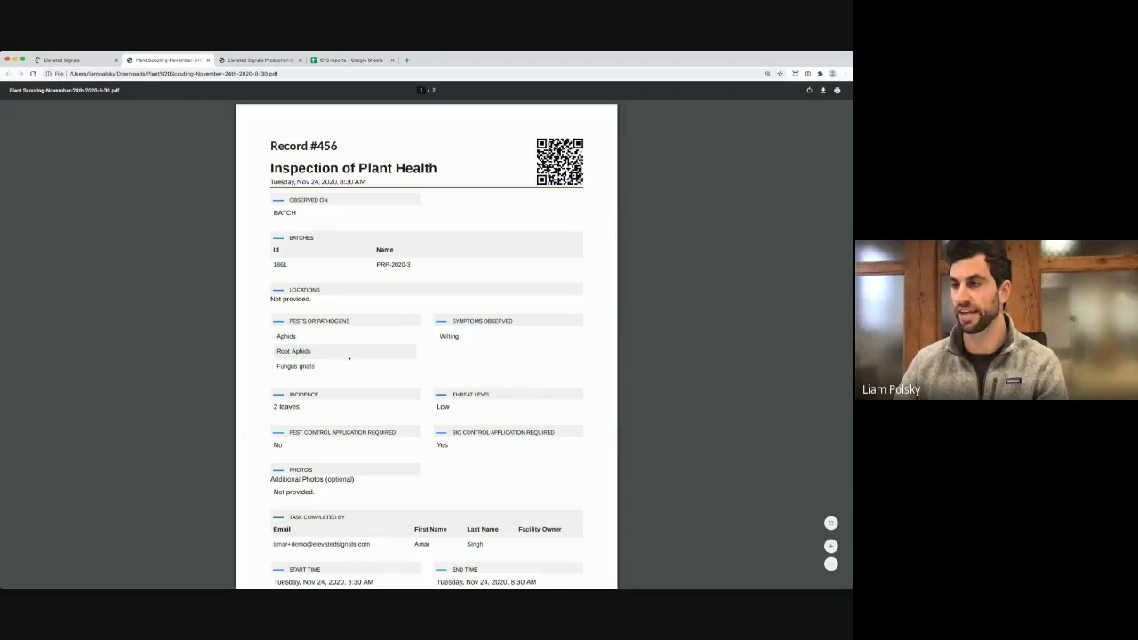
Read through the exported plant health record down to its signature and audit event sections
{"action": "scroll", "coordinate": [351, 344], "scroll_direction": "down", "scroll_amount": 2}
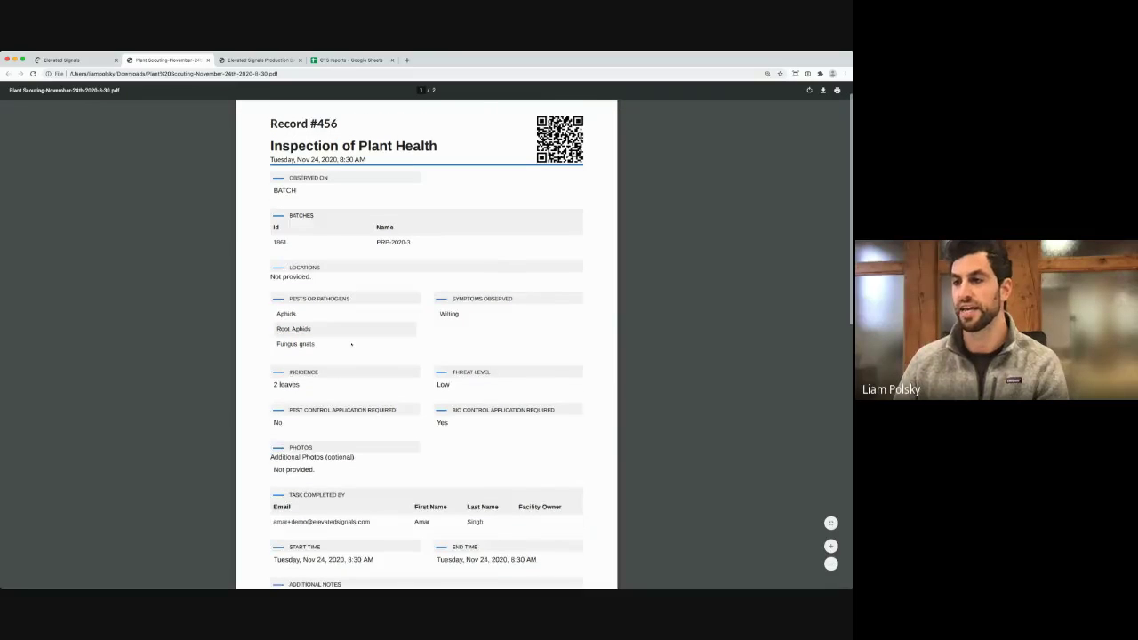
{"action": "scroll", "coordinate": [347, 358], "scroll_direction": "down", "scroll_amount": 1}
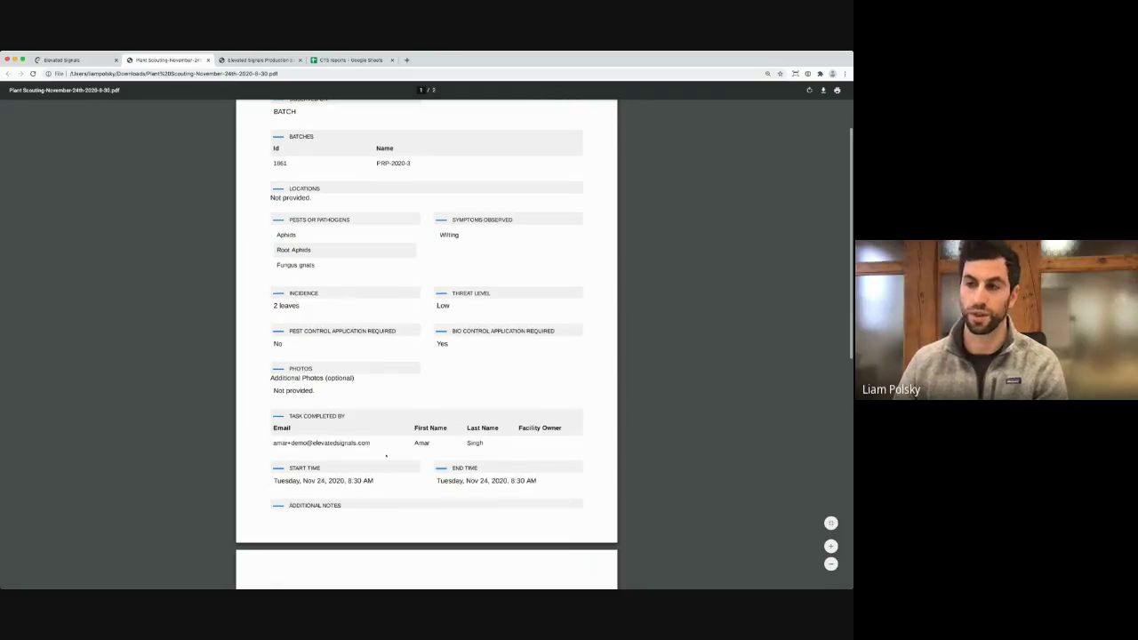
{"action": "scroll", "coordinate": [347, 358], "scroll_direction": "down", "scroll_amount": 1}
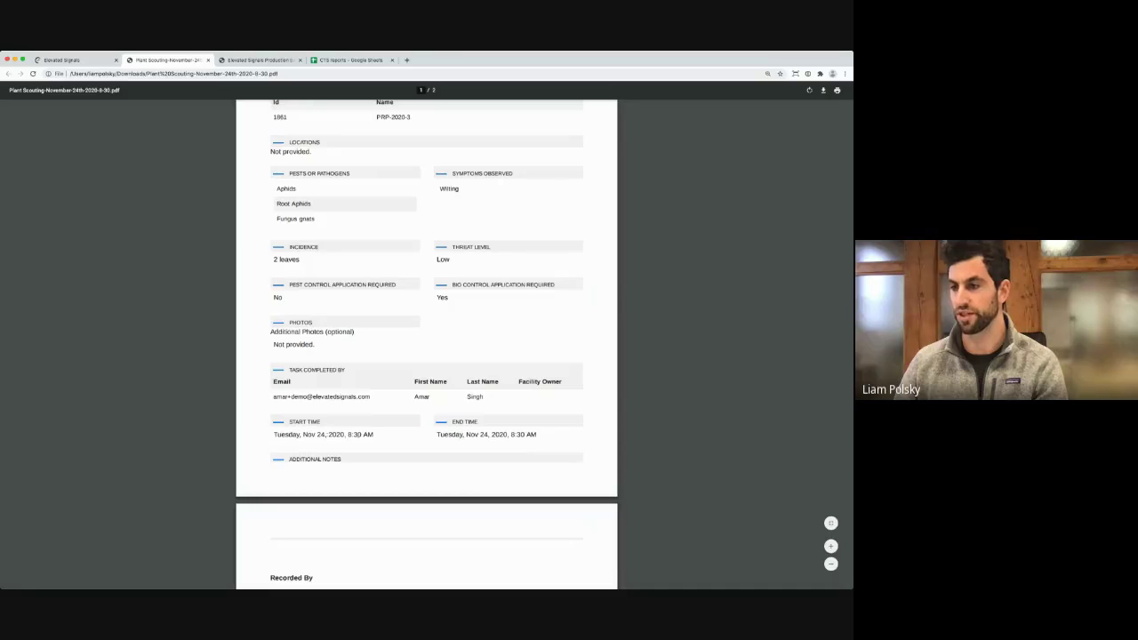
{"action": "scroll", "coordinate": [372, 434], "scroll_direction": "down", "scroll_amount": 3}
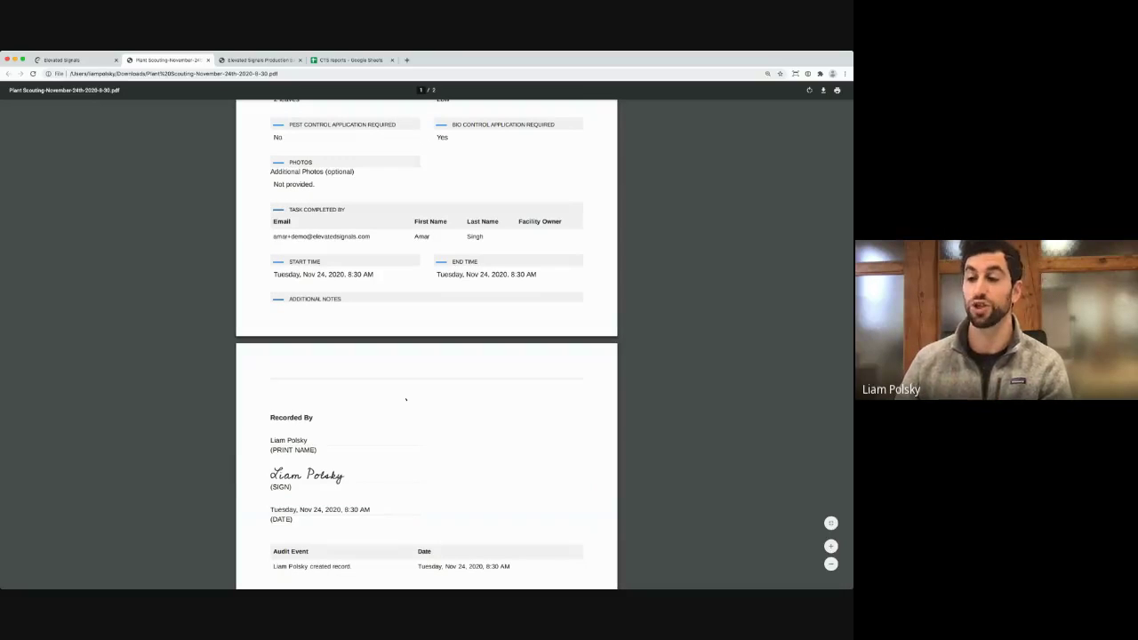
{"action": "scroll", "coordinate": [405, 400], "scroll_direction": "down", "scroll_amount": 1}
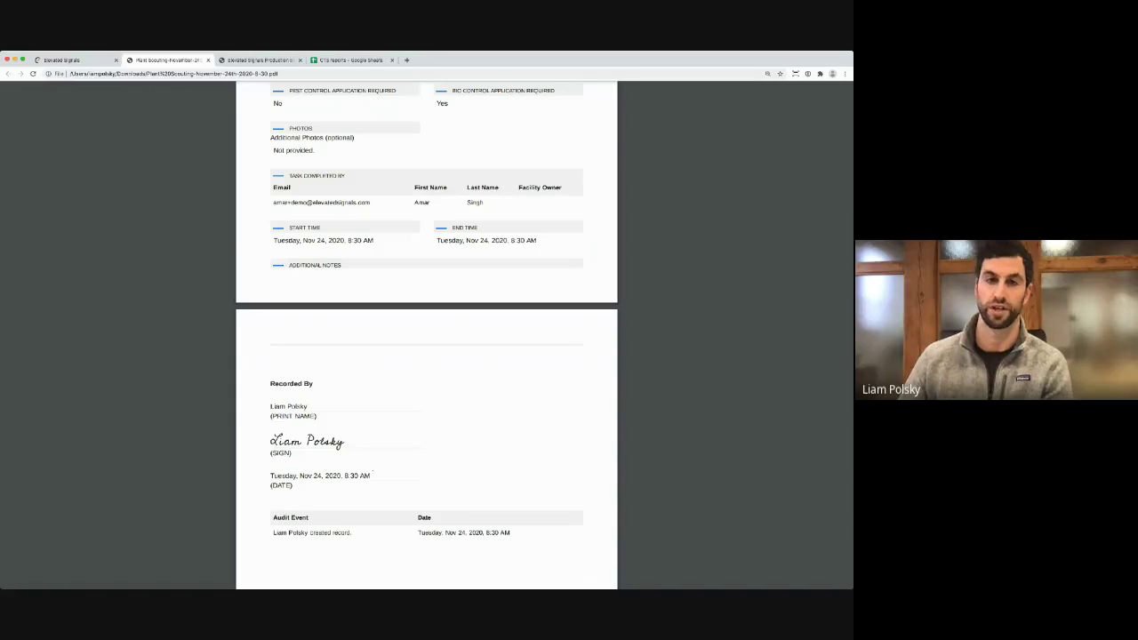
{"action": "scroll", "coordinate": [377, 453], "scroll_direction": "up", "scroll_amount": 1}
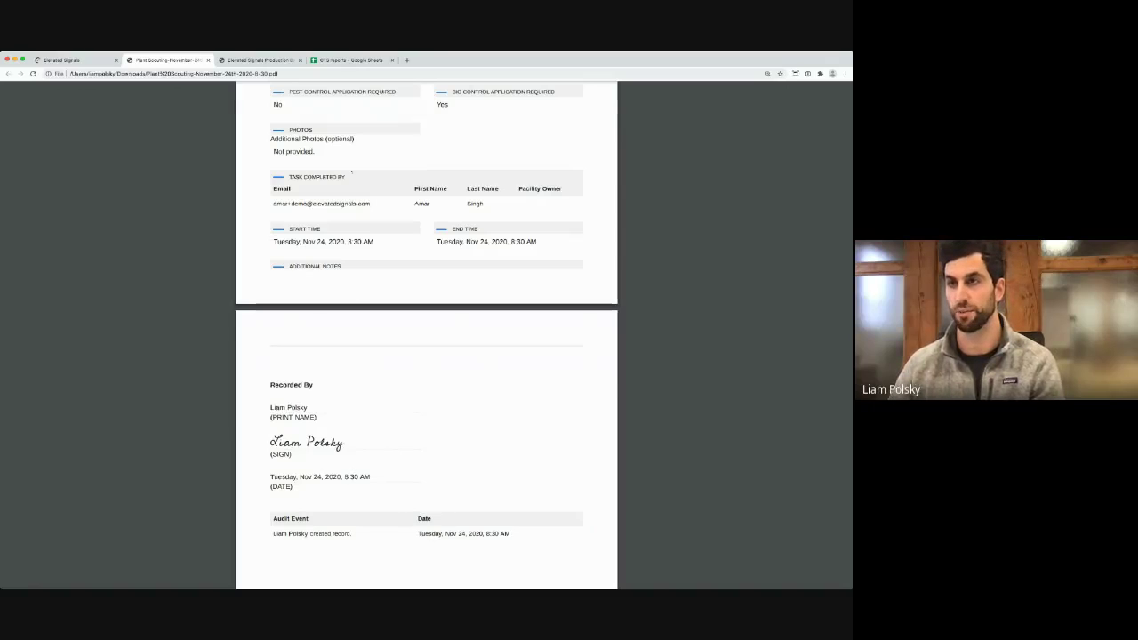
Edit record #456 to add Mealybug to its pests or pathogens, and save the record
{"action": "left_click", "coordinate": [95, 63]}
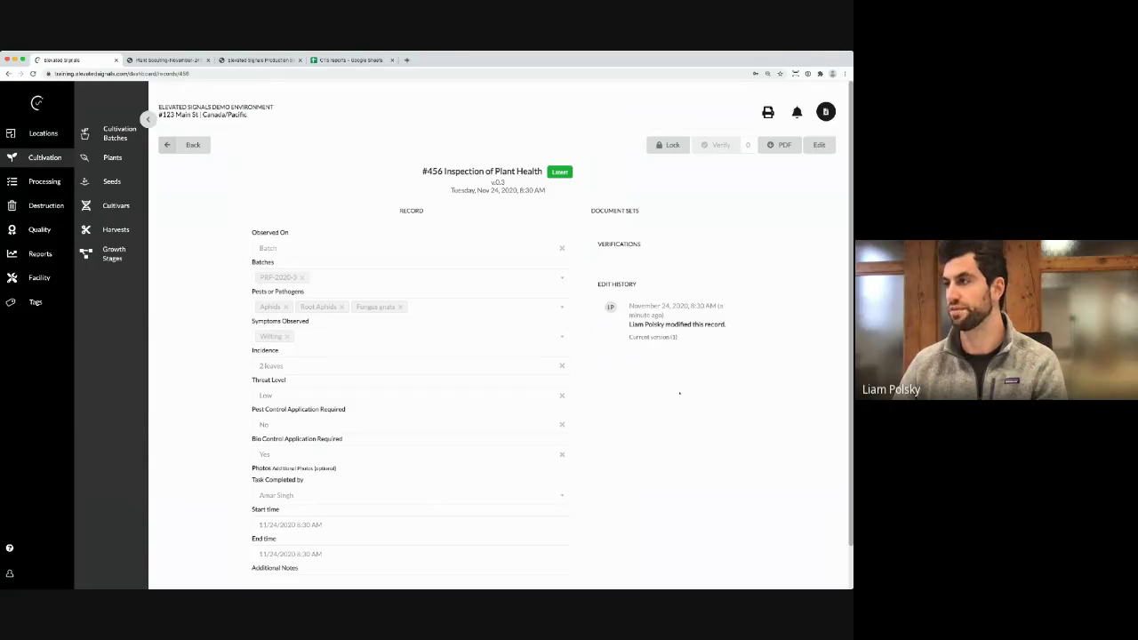
{"action": "left_click", "coordinate": [819, 145]}
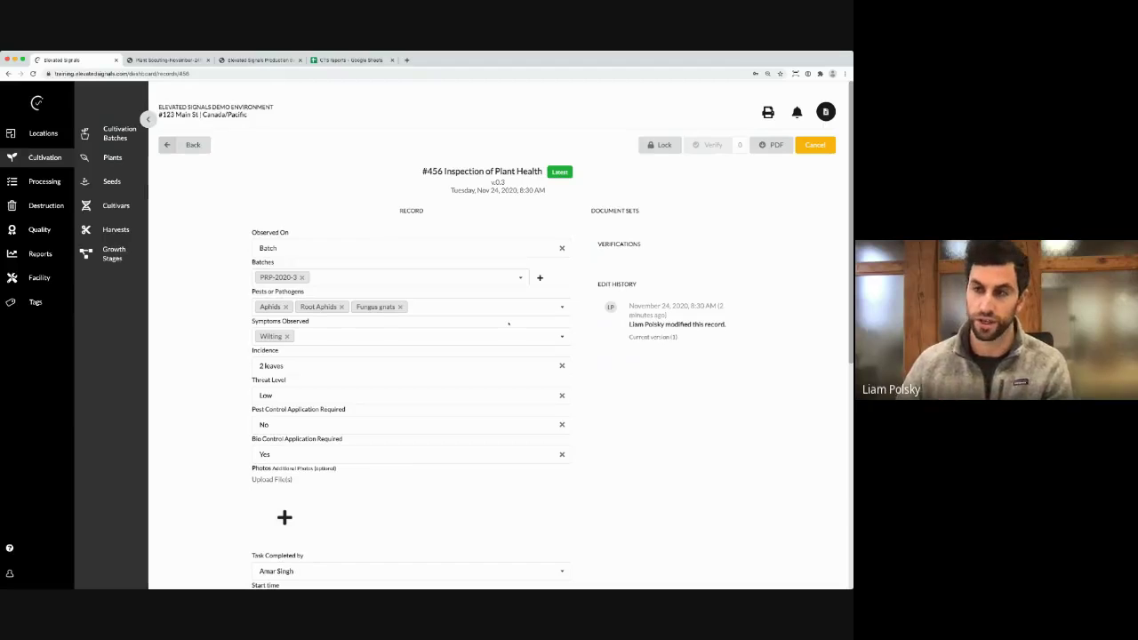
{"action": "left_click", "coordinate": [448, 307]}
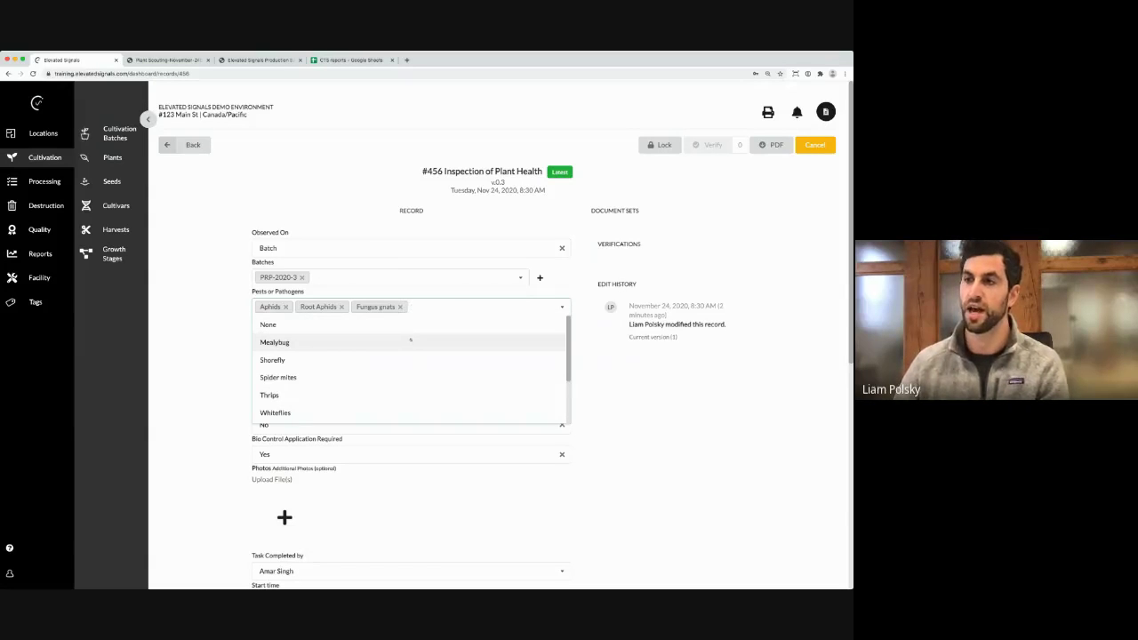
{"action": "left_click", "coordinate": [411, 342]}
{"action": "left_click", "coordinate": [199, 330]}
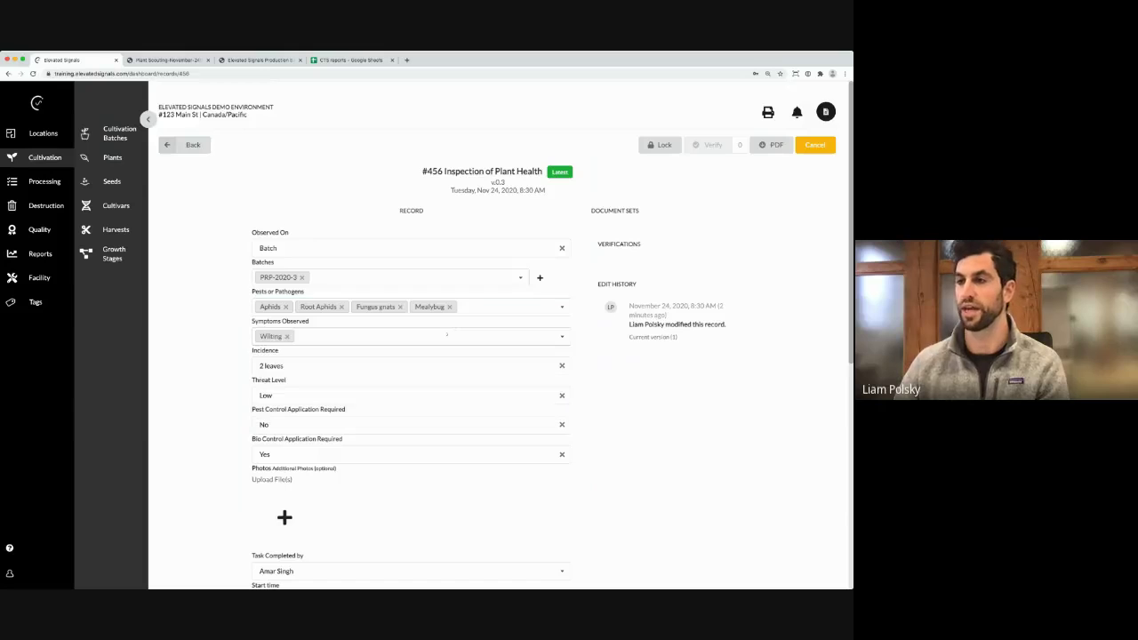
{"action": "scroll", "coordinate": [447, 334], "scroll_direction": "down", "scroll_amount": 5}
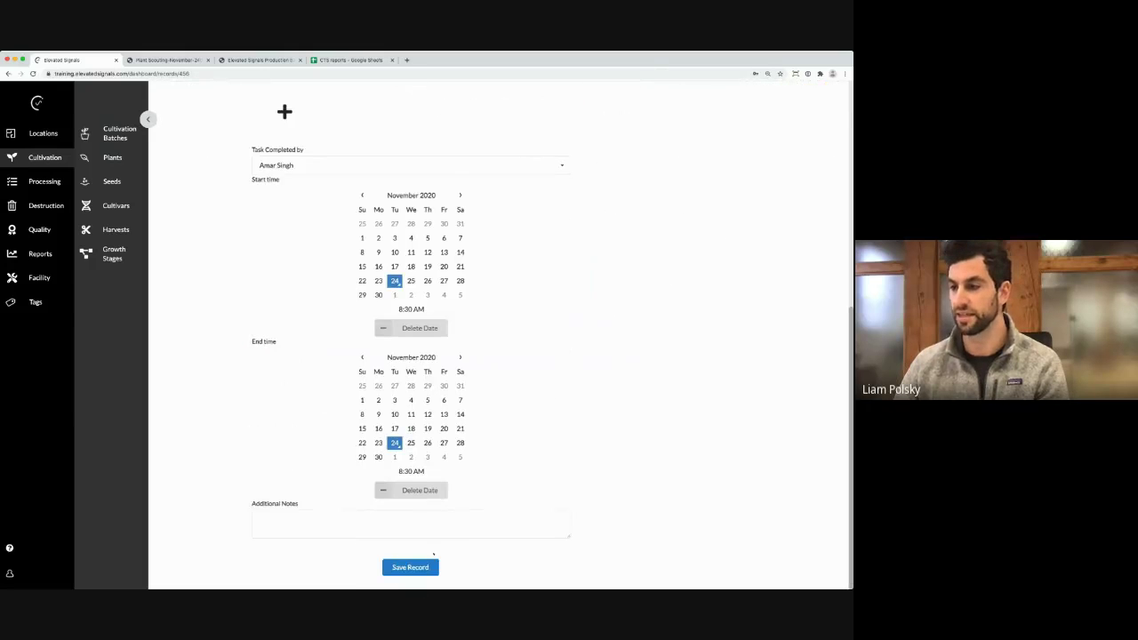
{"action": "left_click", "coordinate": [410, 567]}
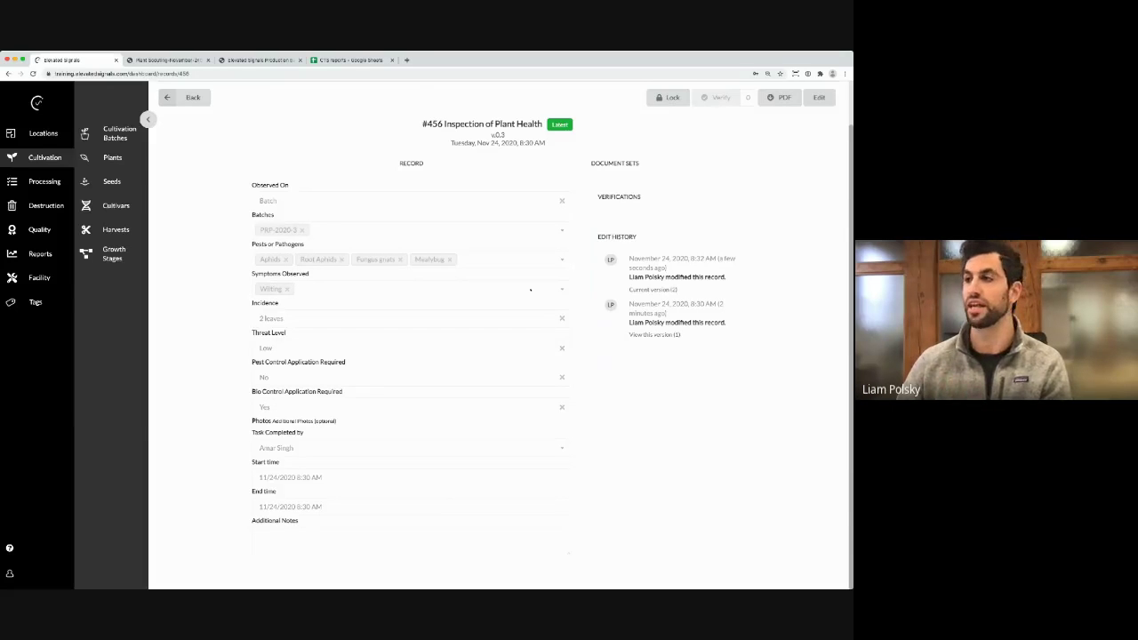
Open batch PRP-2020-3 from the list of cultivation batches
{"action": "scroll", "coordinate": [530, 289], "scroll_direction": "up", "scroll_amount": 2}
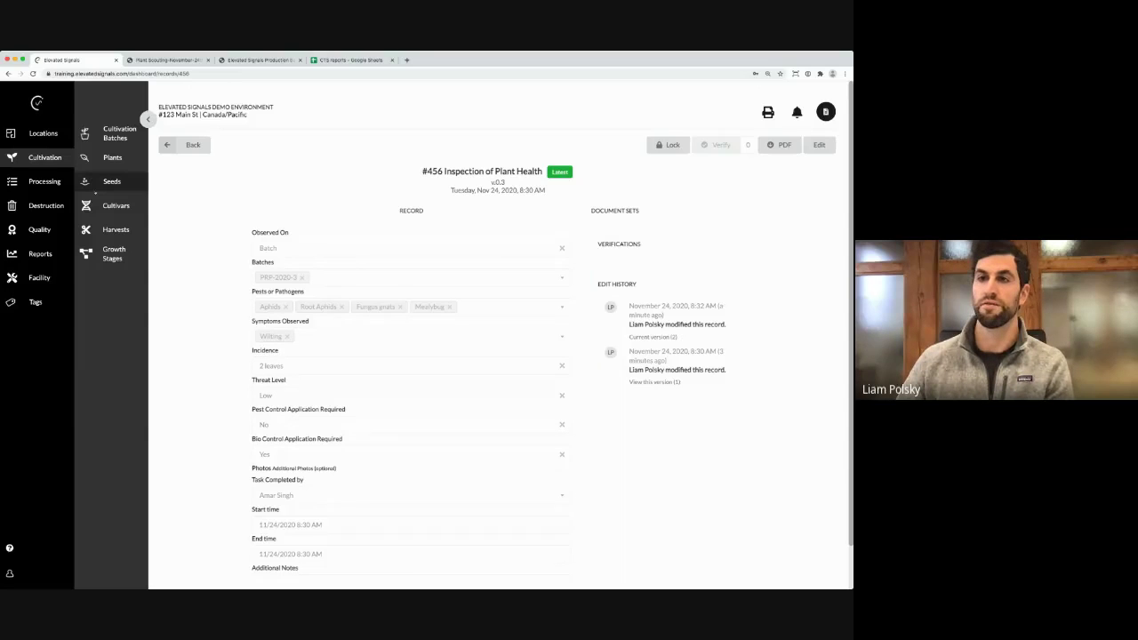
{"action": "left_click", "coordinate": [41, 159]}
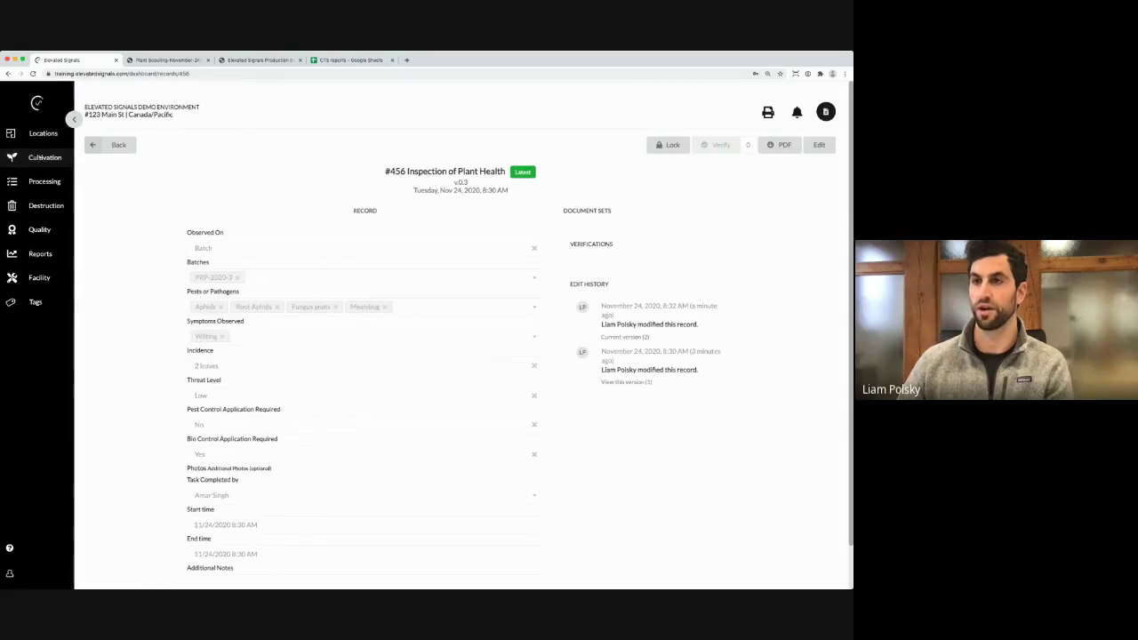
{"action": "left_click", "coordinate": [41, 159]}
{"action": "left_click", "coordinate": [116, 134]}
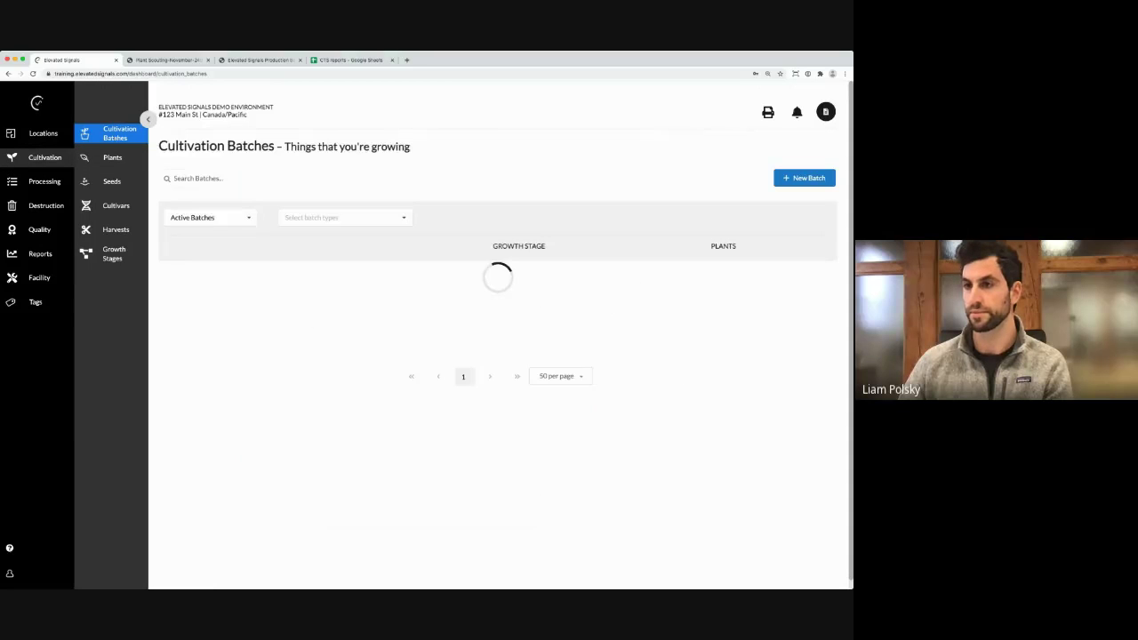
{"action": "left_click", "coordinate": [203, 279]}
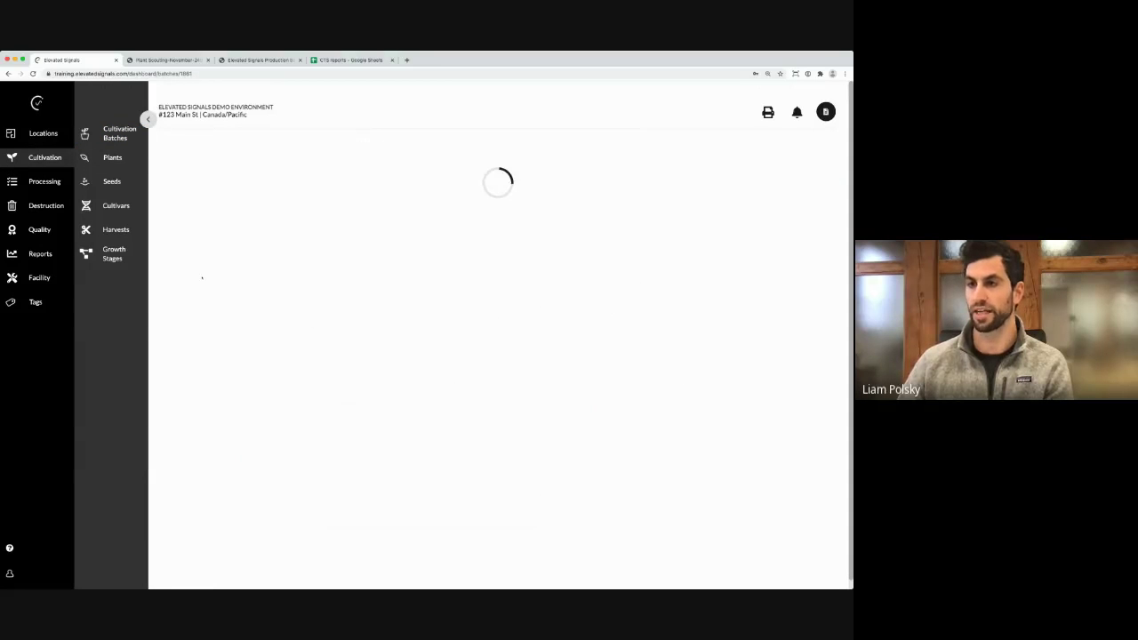
Display the records related to batch PRP-2020-3 and show the batch's event log
{"action": "scroll", "coordinate": [200, 287], "scroll_direction": "down", "scroll_amount": 3}
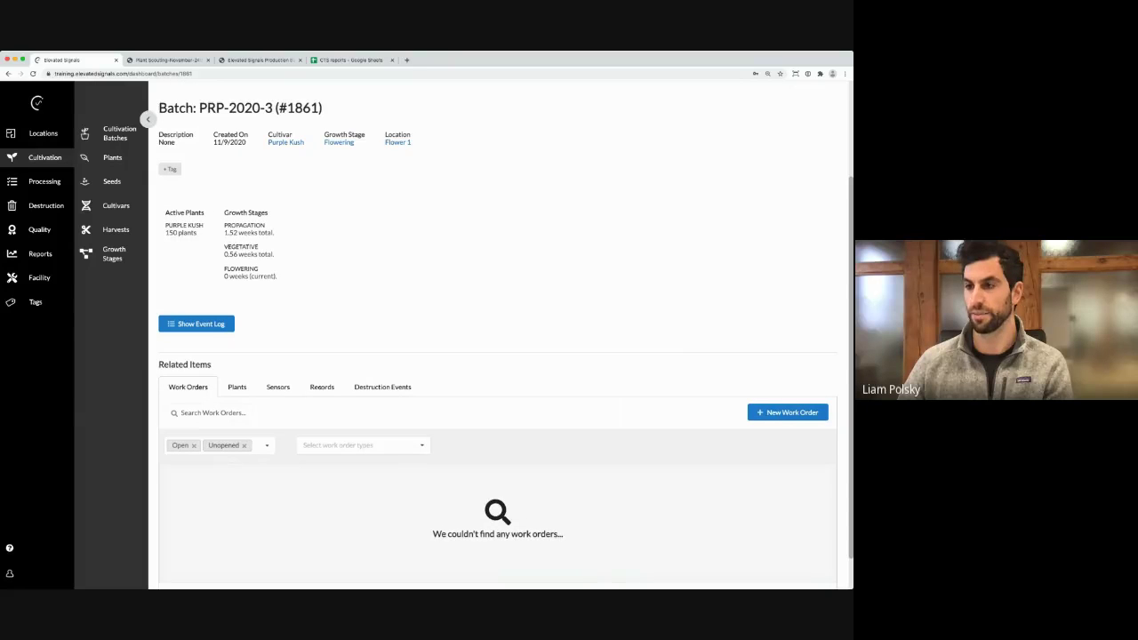
{"action": "left_click", "coordinate": [322, 386]}
{"action": "scroll", "coordinate": [266, 444], "scroll_direction": "down", "scroll_amount": 1}
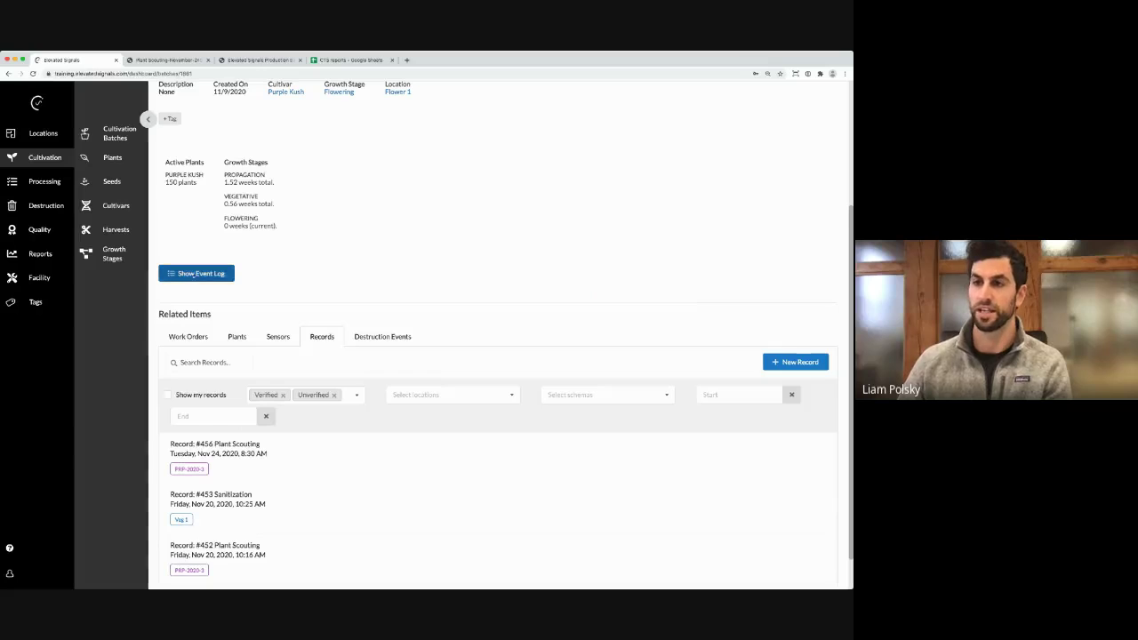
{"action": "left_click", "coordinate": [228, 276]}
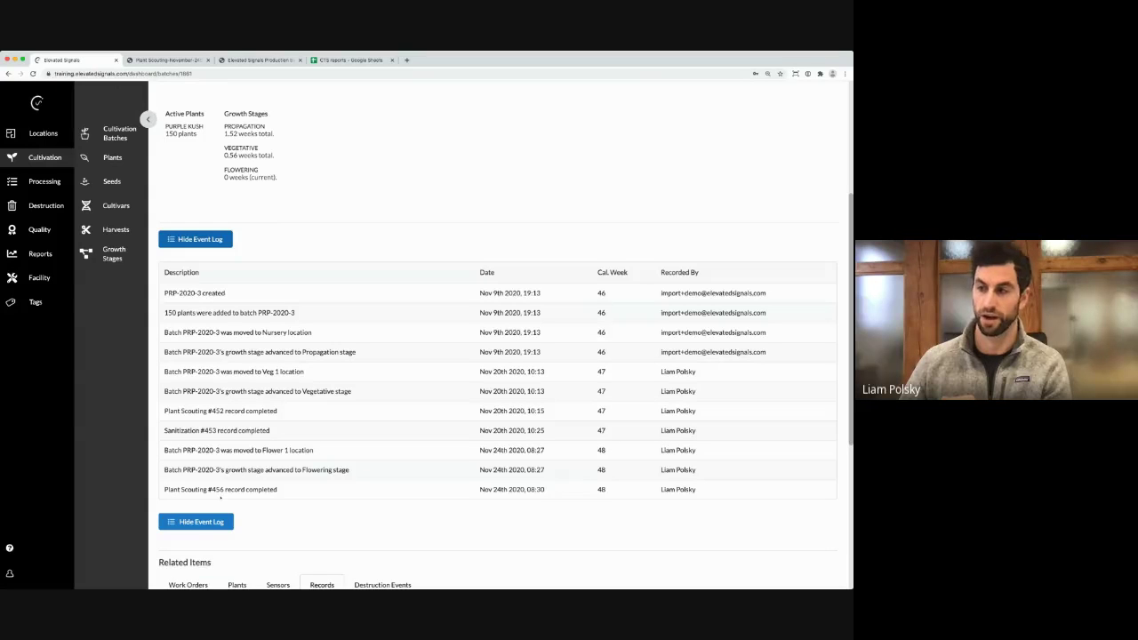
Export the production batch record of PRP-2020-3 as a PDF and open the downloaded report at a readable size
{"action": "scroll", "coordinate": [564, 500], "scroll_direction": "up", "scroll_amount": 5}
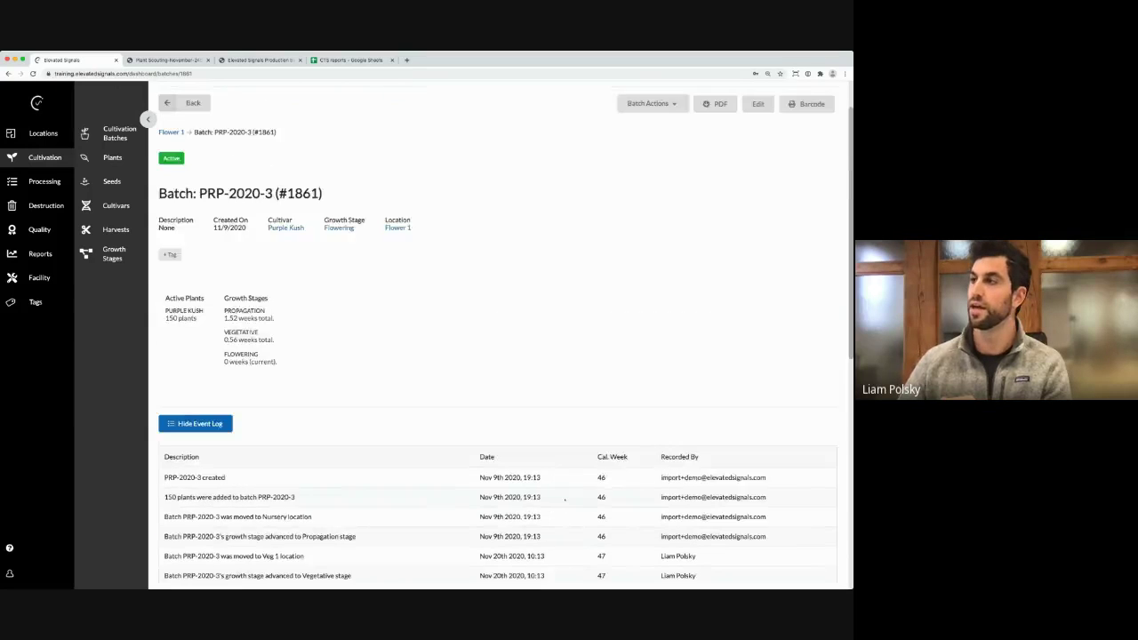
{"action": "left_click", "coordinate": [713, 148]}
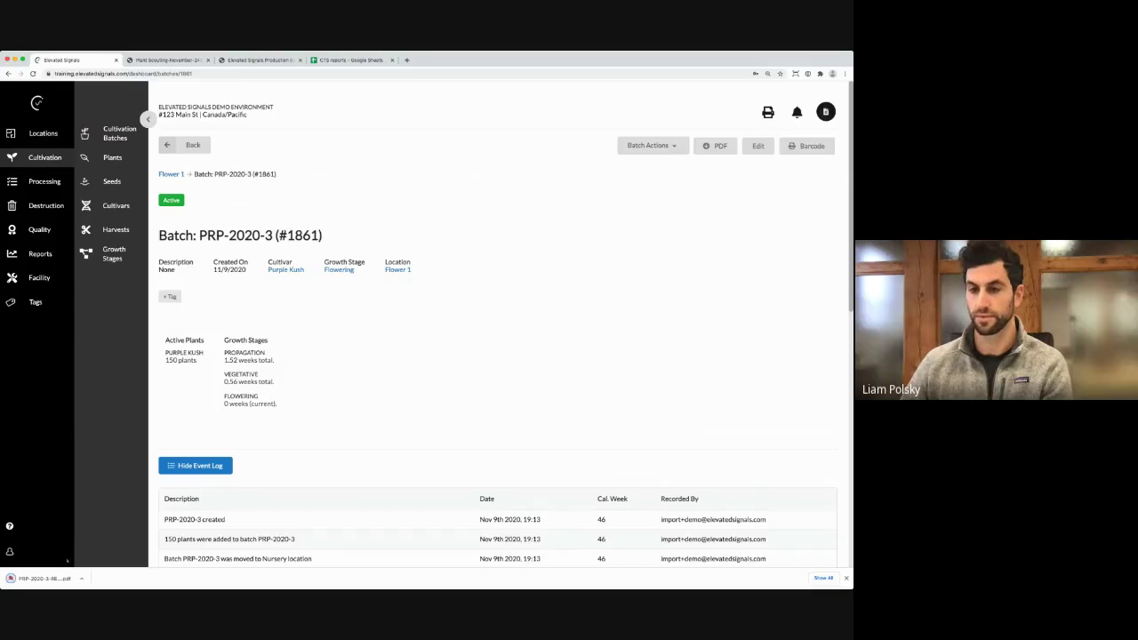
{"action": "left_click", "coordinate": [38, 579]}
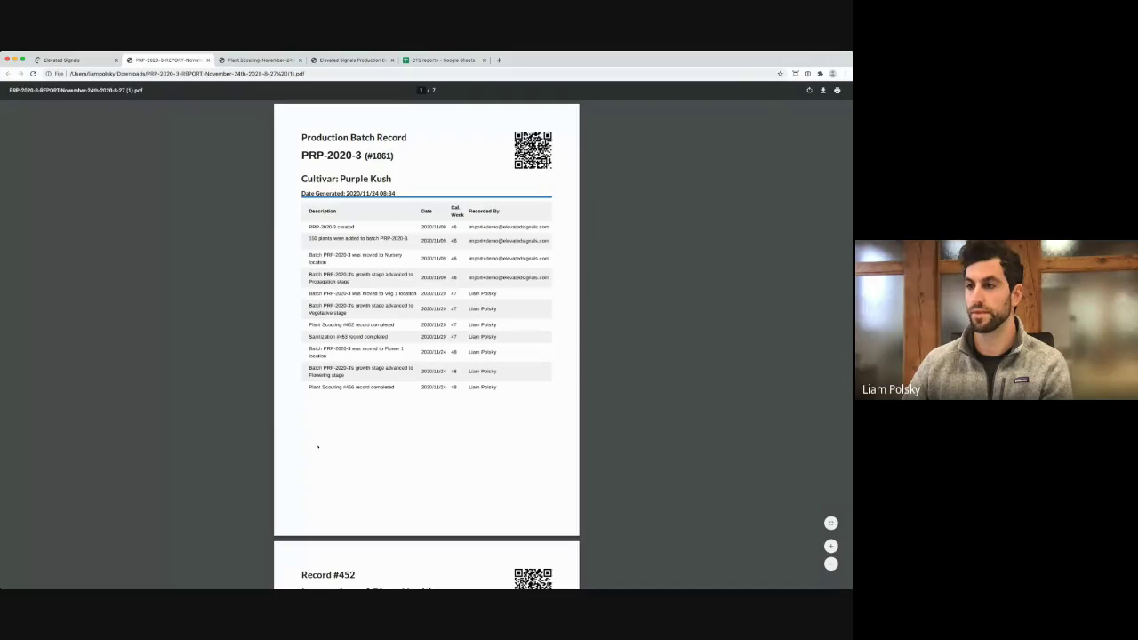
{"action": "key", "text": "super+equal"}
{"action": "key", "text": "super+equal"}
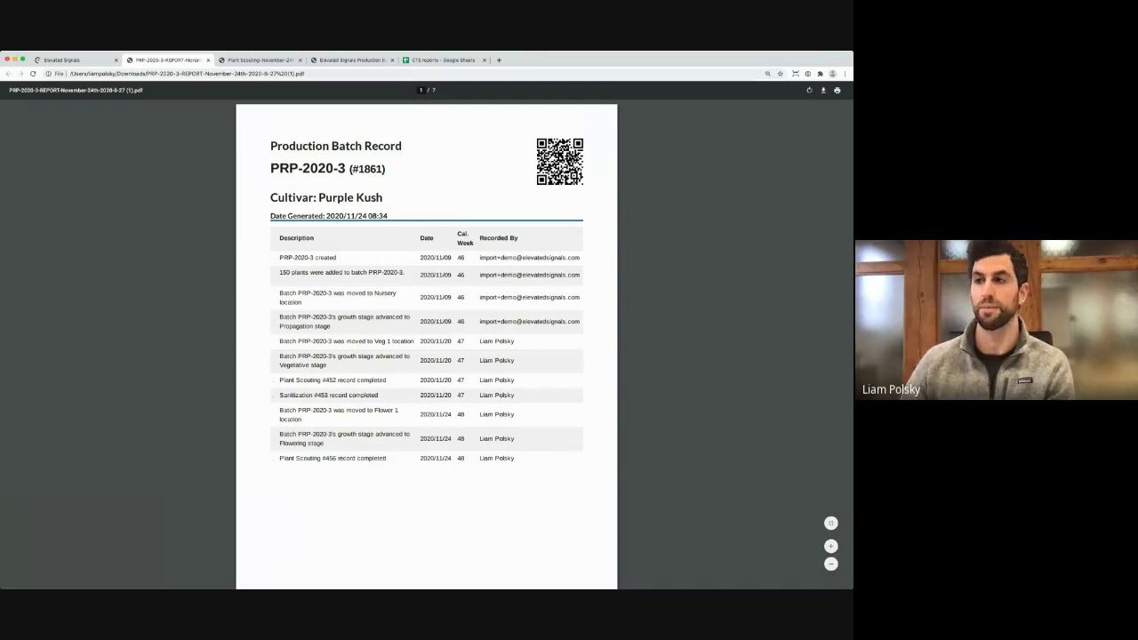
Read through the batch report from the event table to the attached plant health and sanitization records
{"action": "scroll", "coordinate": [384, 458], "scroll_direction": "down", "scroll_amount": 5}
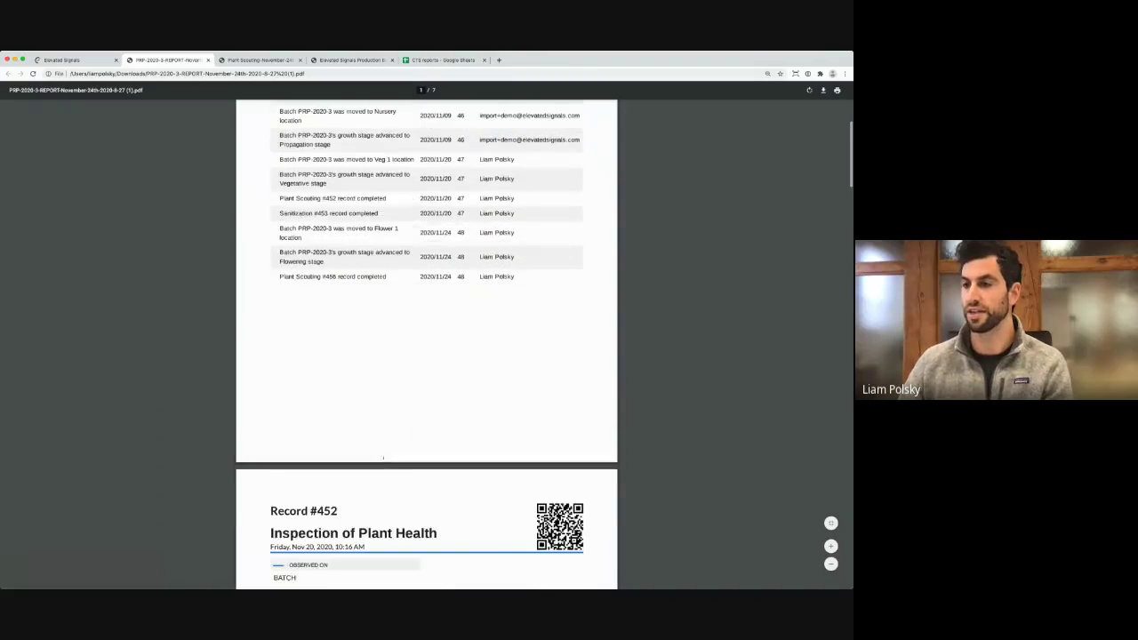
{"action": "scroll", "coordinate": [384, 458], "scroll_direction": "down", "scroll_amount": 10}
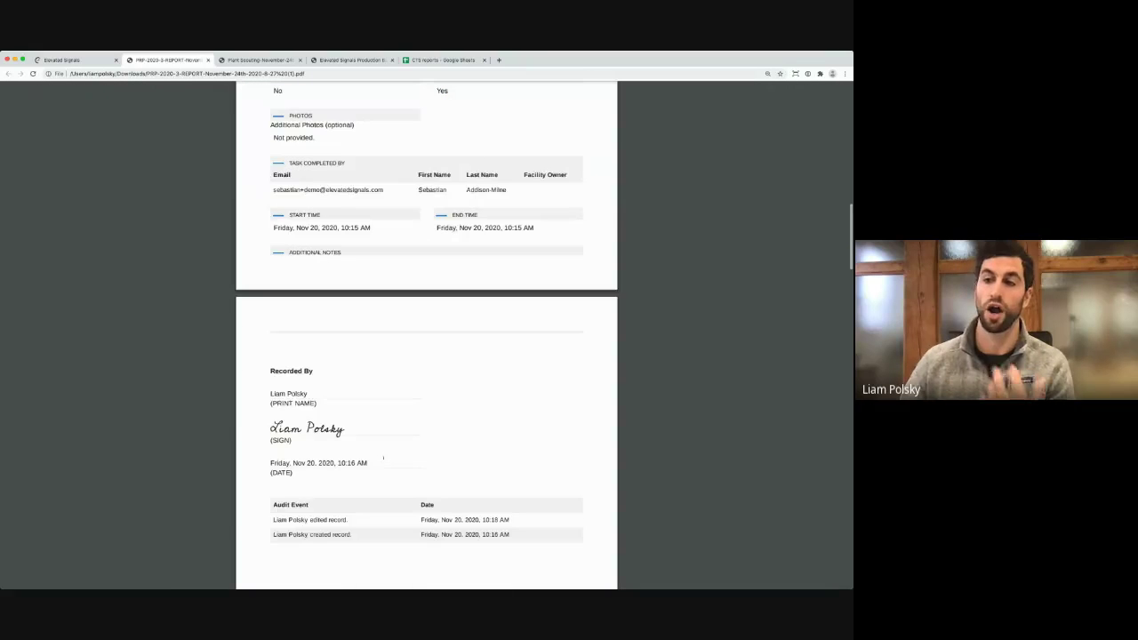
{"action": "scroll", "coordinate": [384, 458], "scroll_direction": "down", "scroll_amount": 8}
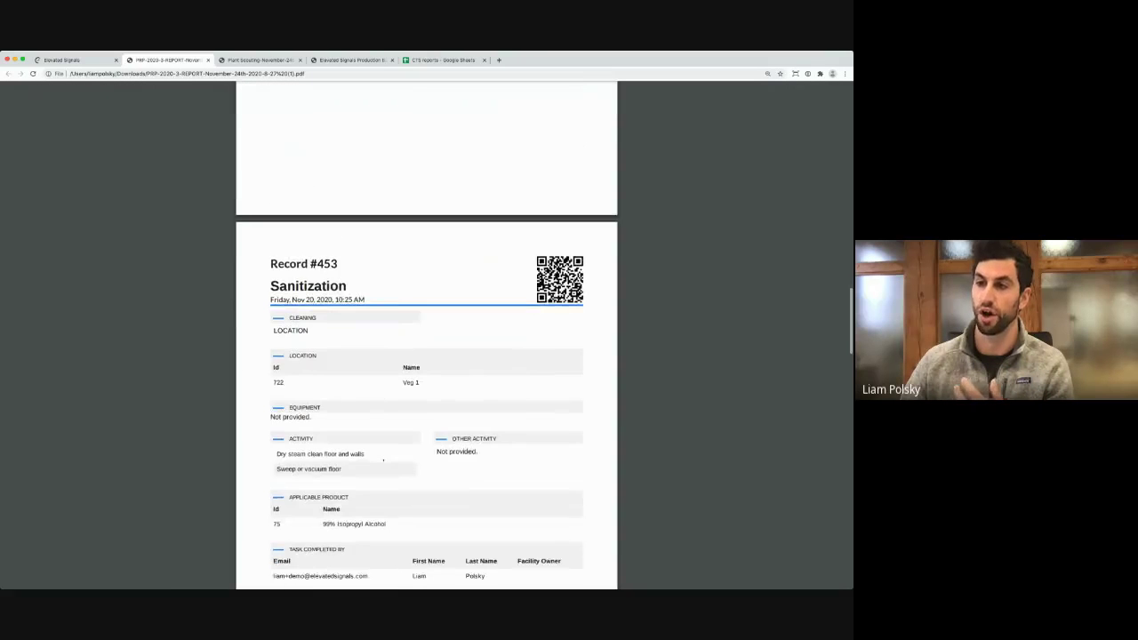
{"action": "scroll", "coordinate": [383, 460], "scroll_direction": "down", "scroll_amount": 5}
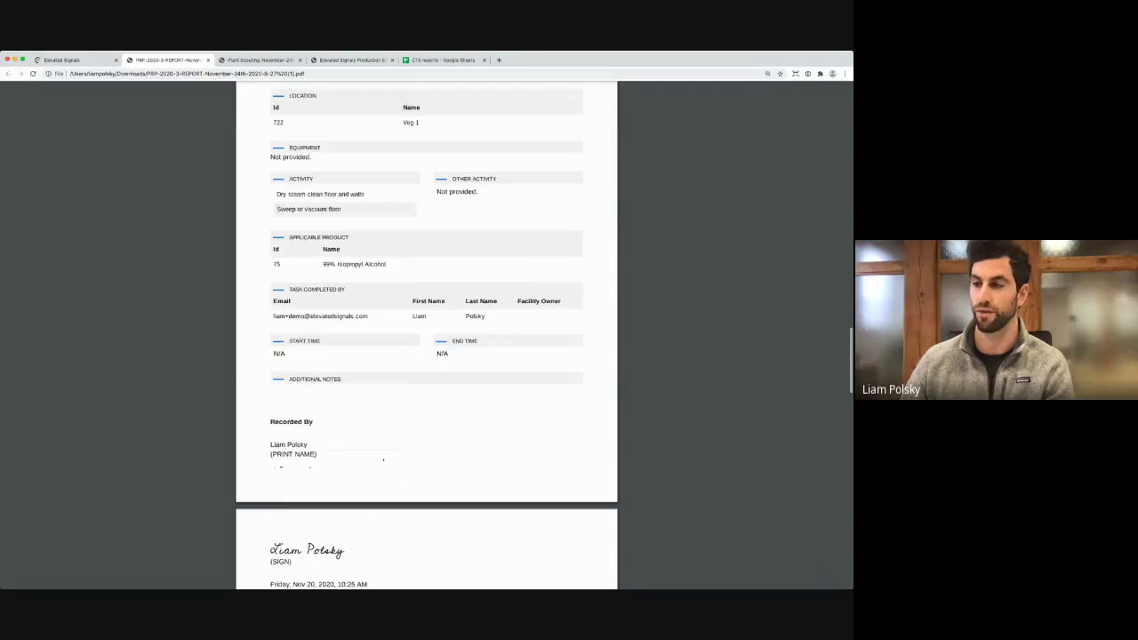
{"action": "scroll", "coordinate": [383, 460], "scroll_direction": "down", "scroll_amount": 10}
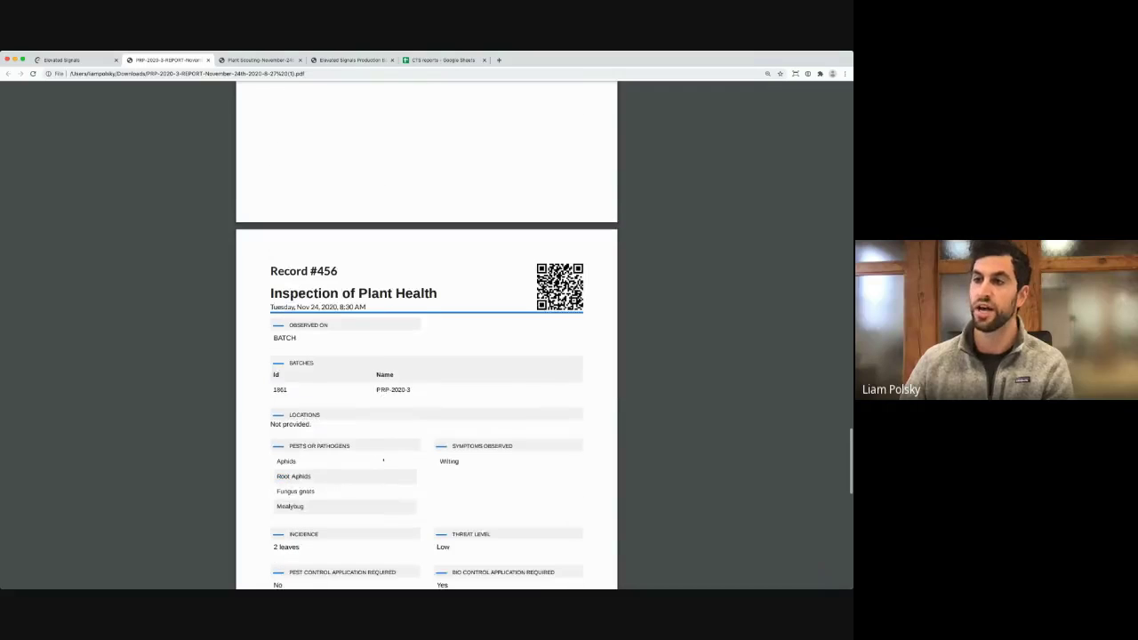
Read the Inspection of Plant Health record #456 through to its sign-off section in the batch report
{"action": "scroll", "coordinate": [330, 300], "scroll_direction": "down", "scroll_amount": 2}
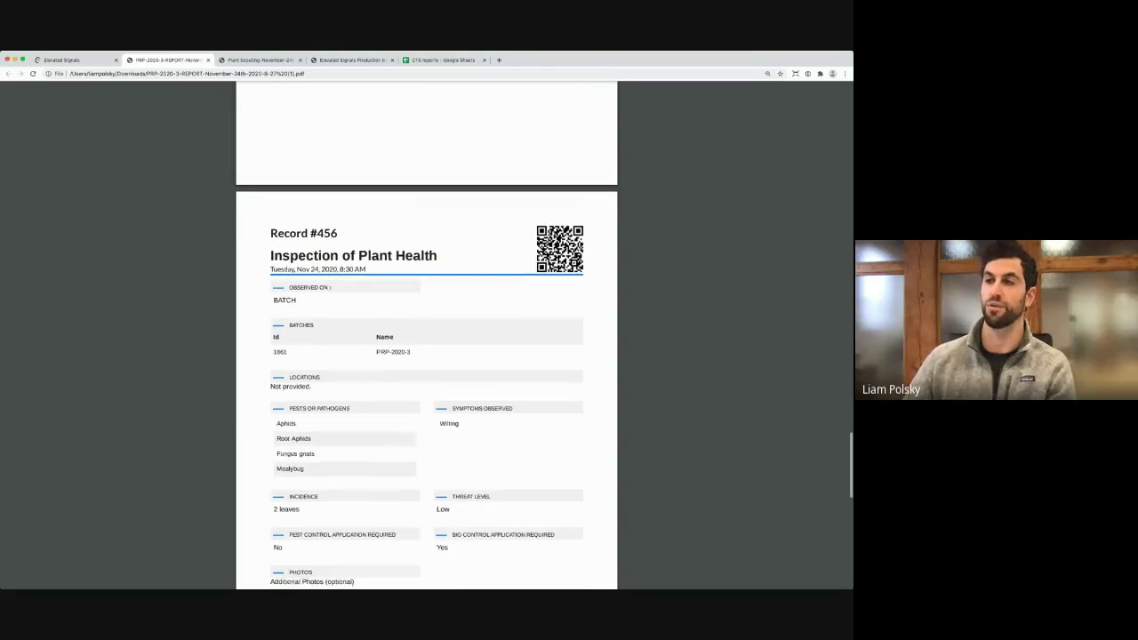
{"action": "scroll", "coordinate": [338, 290], "scroll_direction": "down", "scroll_amount": 8}
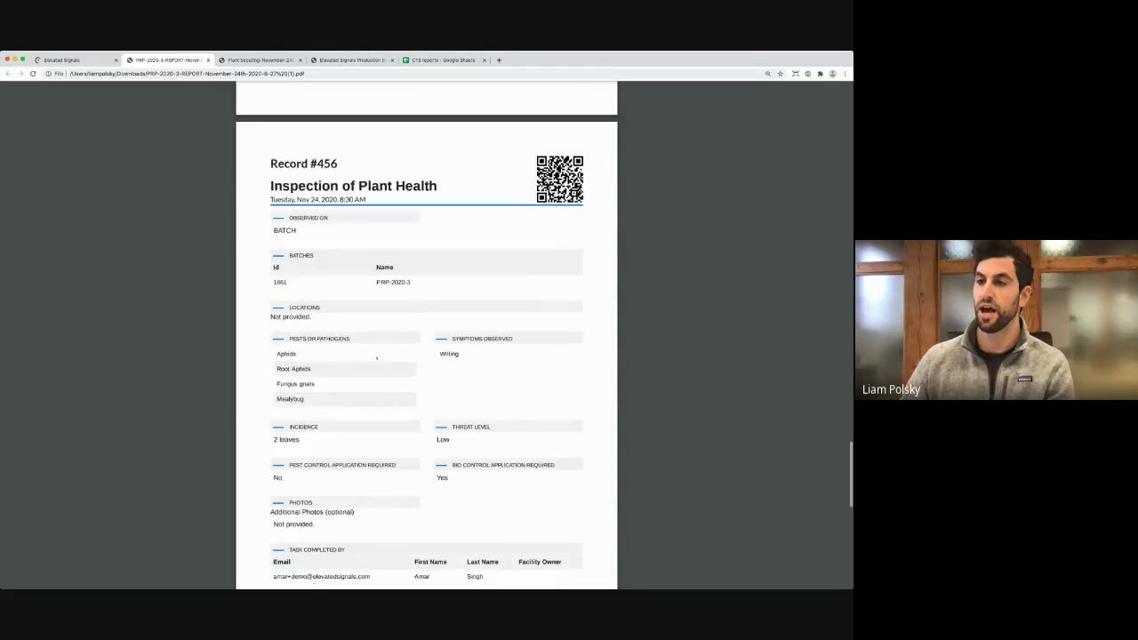
{"action": "scroll", "coordinate": [373, 402], "scroll_direction": "down", "scroll_amount": 2}
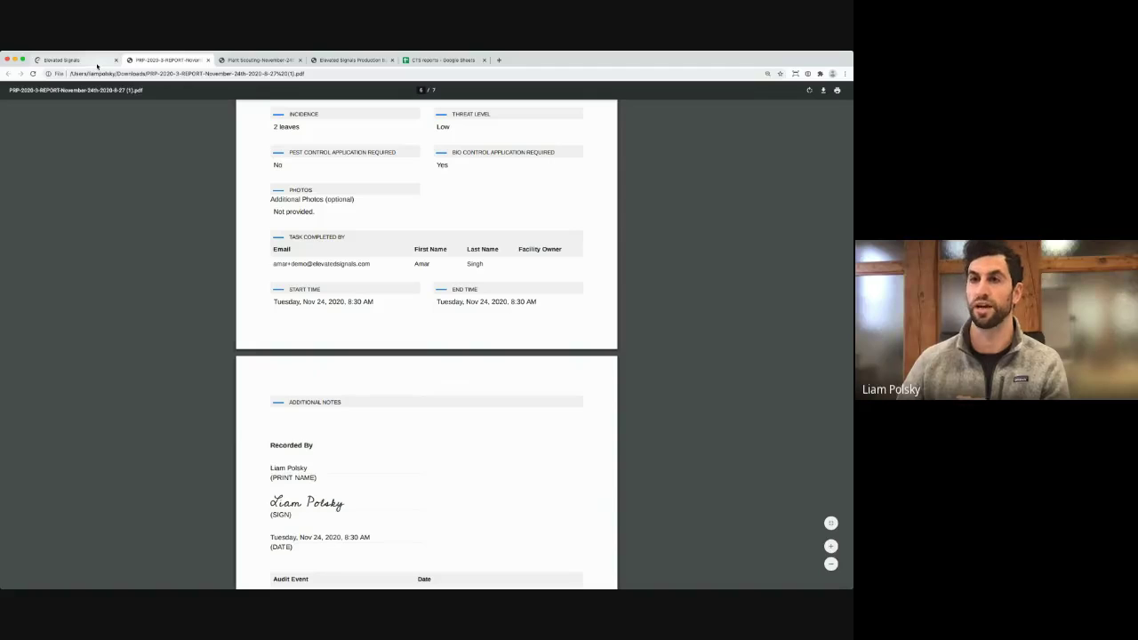
Switch back to Elevated Signals, open the quality record library and bring up the templates for a new record
{"action": "left_click", "coordinate": [62, 60]}
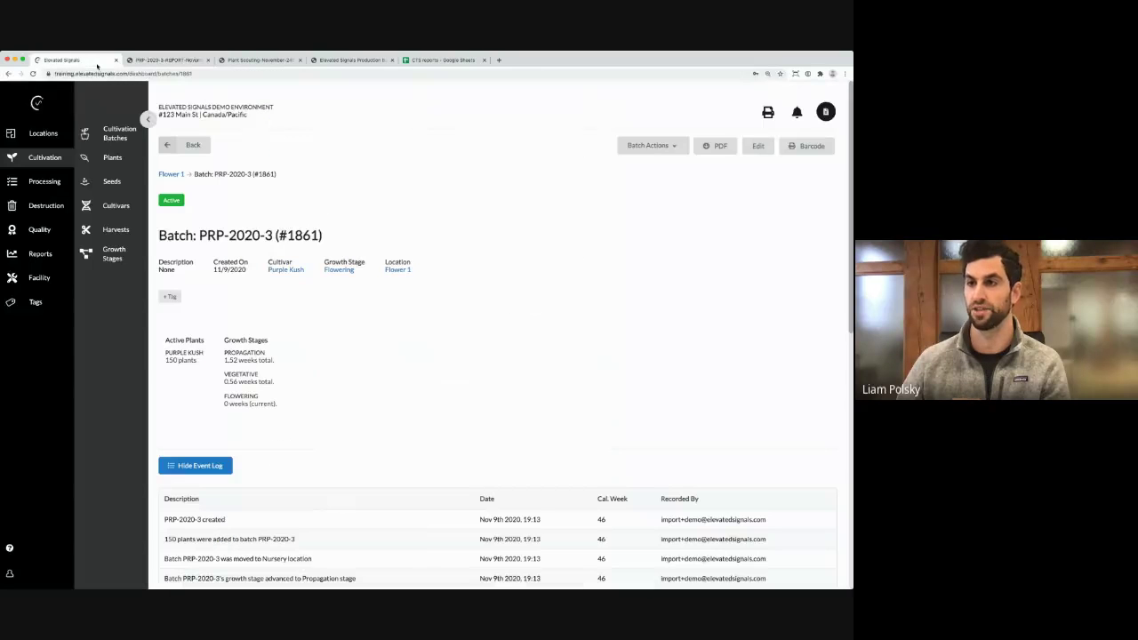
{"action": "left_click", "coordinate": [39, 229]}
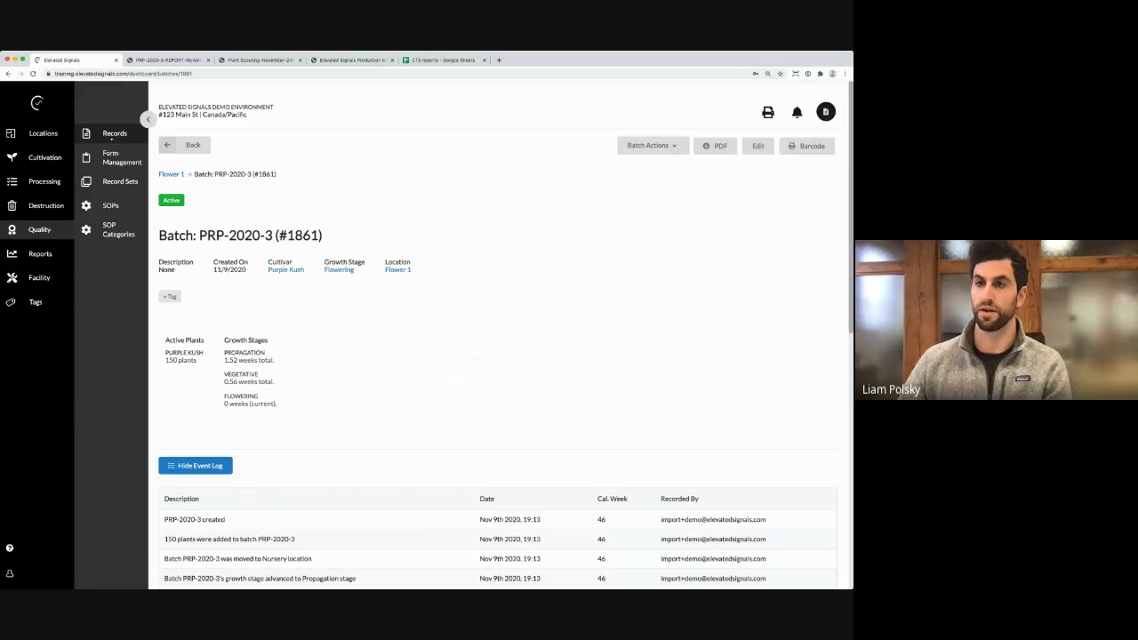
{"action": "left_click", "coordinate": [113, 135]}
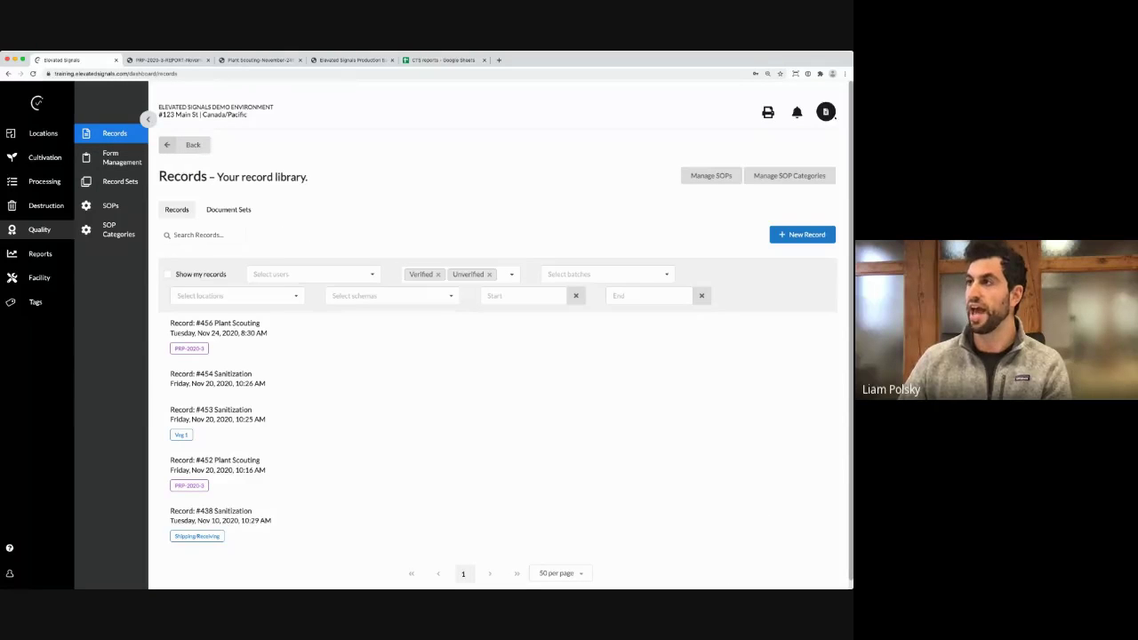
{"action": "left_click", "coordinate": [787, 235]}
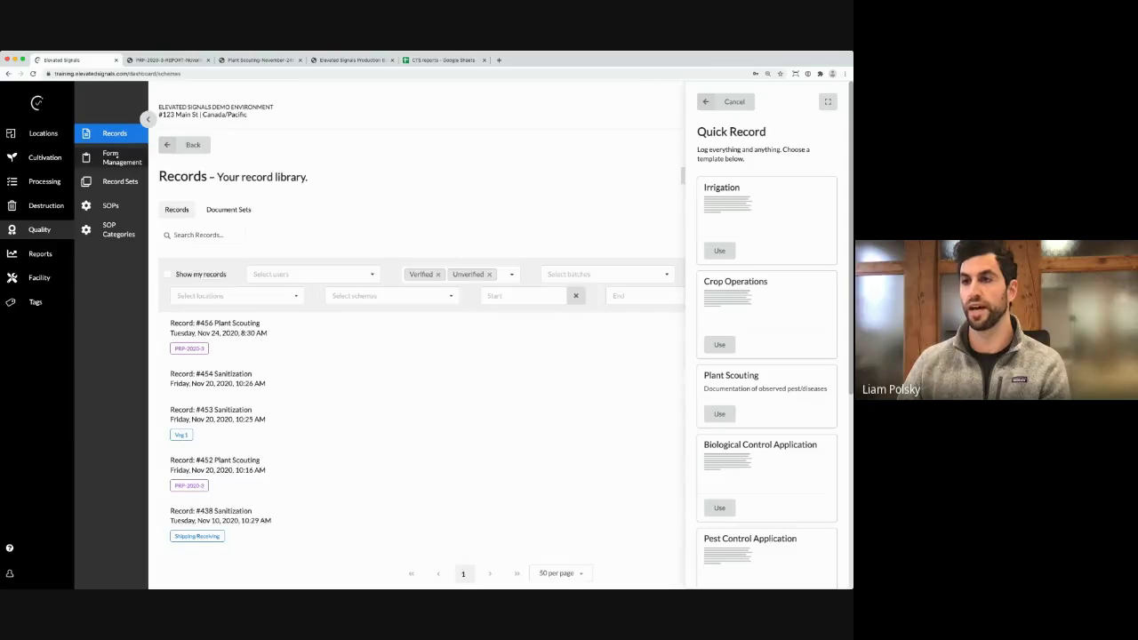
Dismiss the quick record templates and open the Plant Scouting form schema in Form Management
{"action": "left_click", "coordinate": [113, 156]}
{"action": "left_click", "coordinate": [734, 102]}
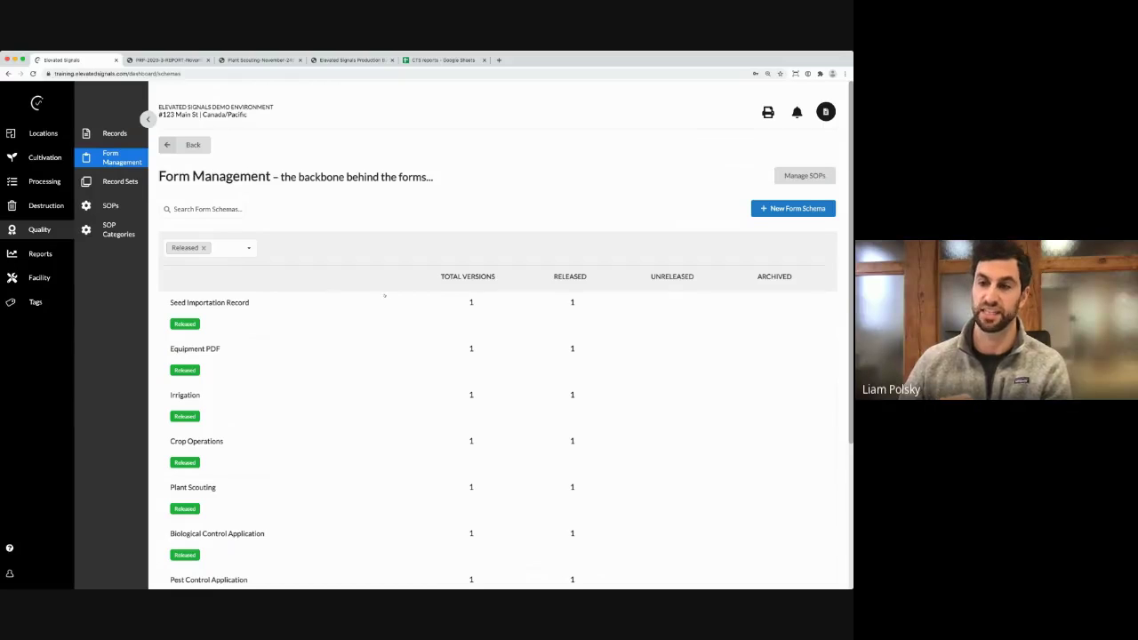
{"action": "scroll", "coordinate": [385, 295], "scroll_direction": "down", "scroll_amount": 1}
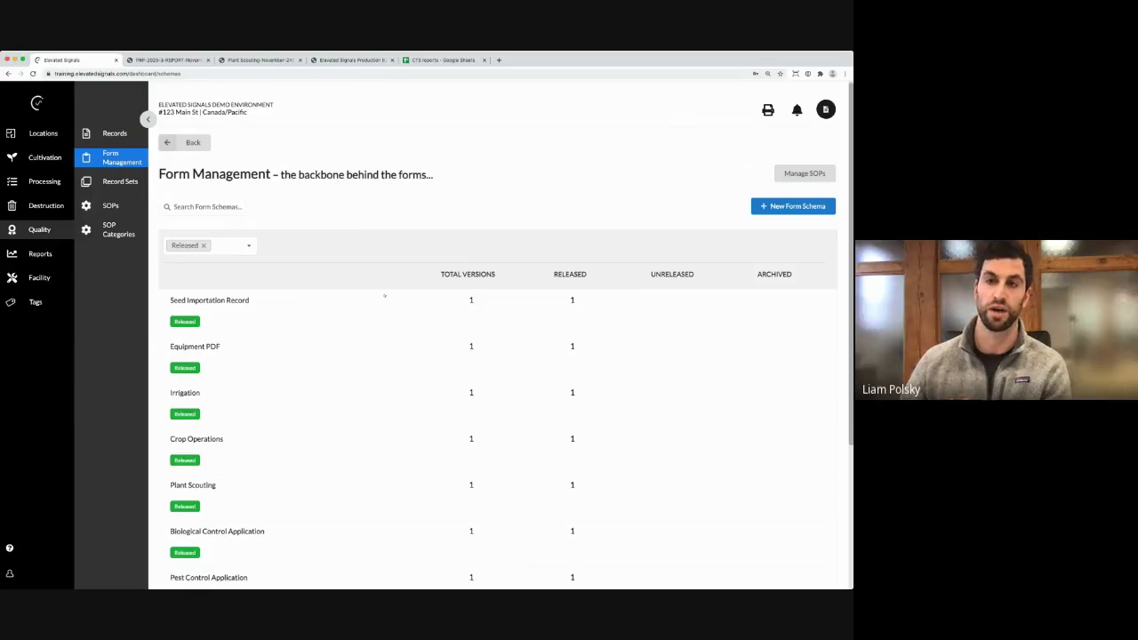
{"action": "scroll", "coordinate": [384, 298], "scroll_direction": "down", "scroll_amount": 4}
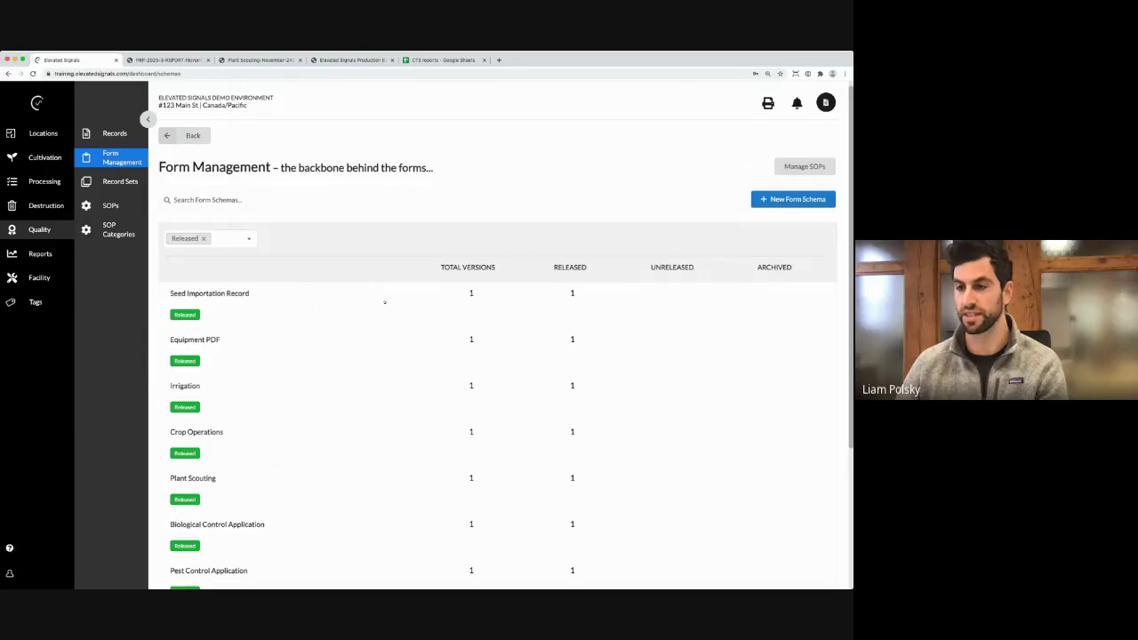
{"action": "left_click", "coordinate": [193, 283]}
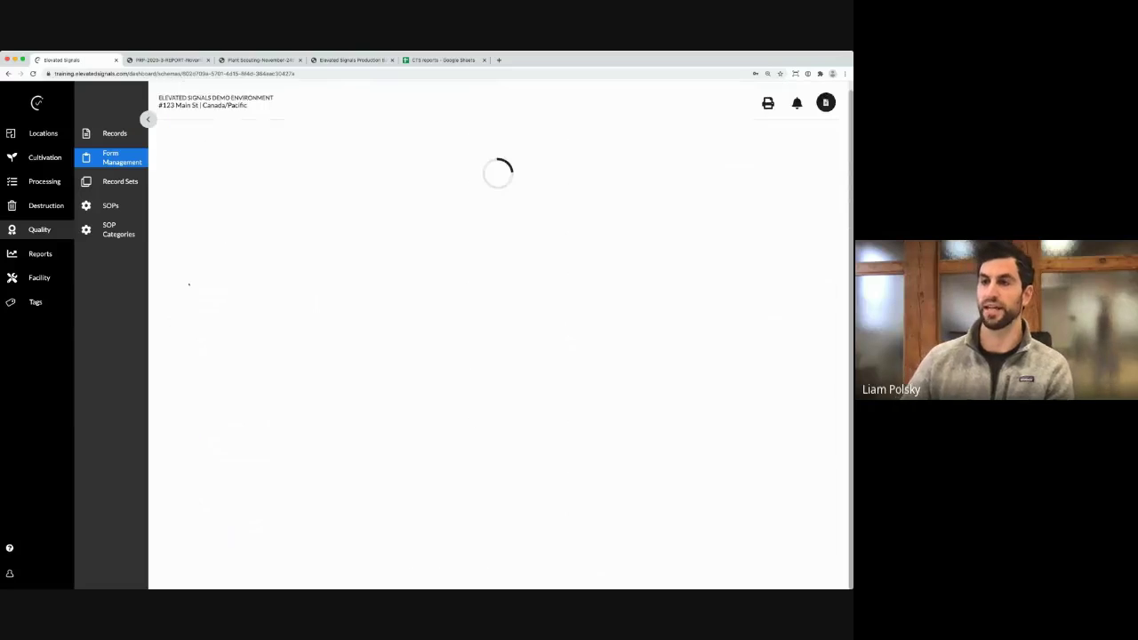
{"action": "scroll", "coordinate": [349, 267], "scroll_direction": "up", "scroll_amount": 3}
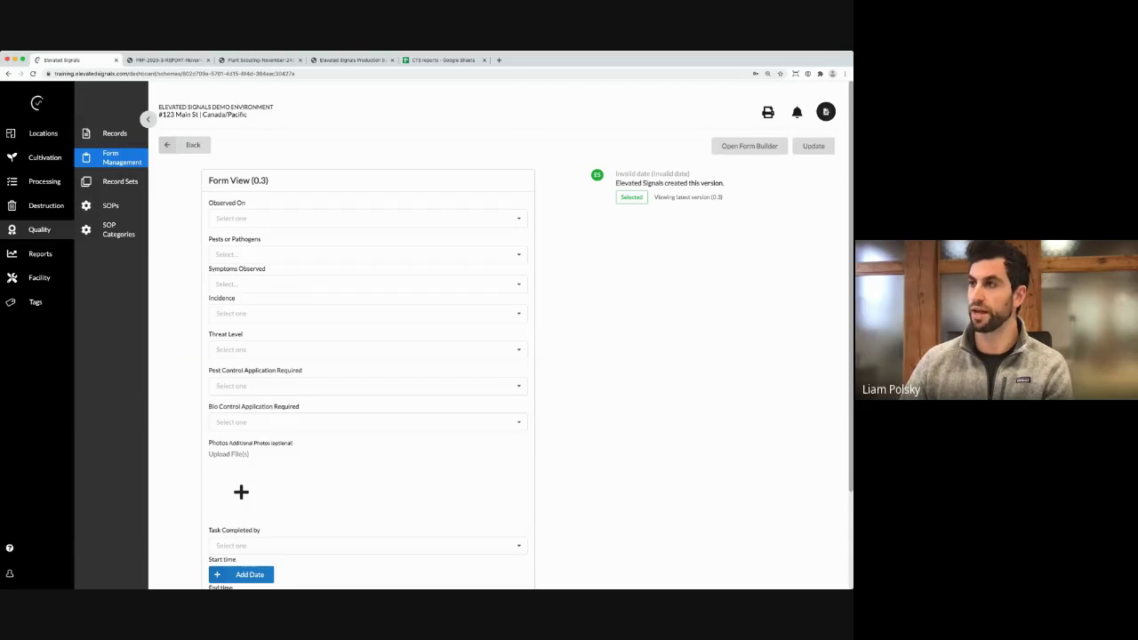
{"action": "left_click", "coordinate": [826, 111]}
{"action": "scroll", "coordinate": [764, 356], "scroll_direction": "down", "scroll_amount": 4}
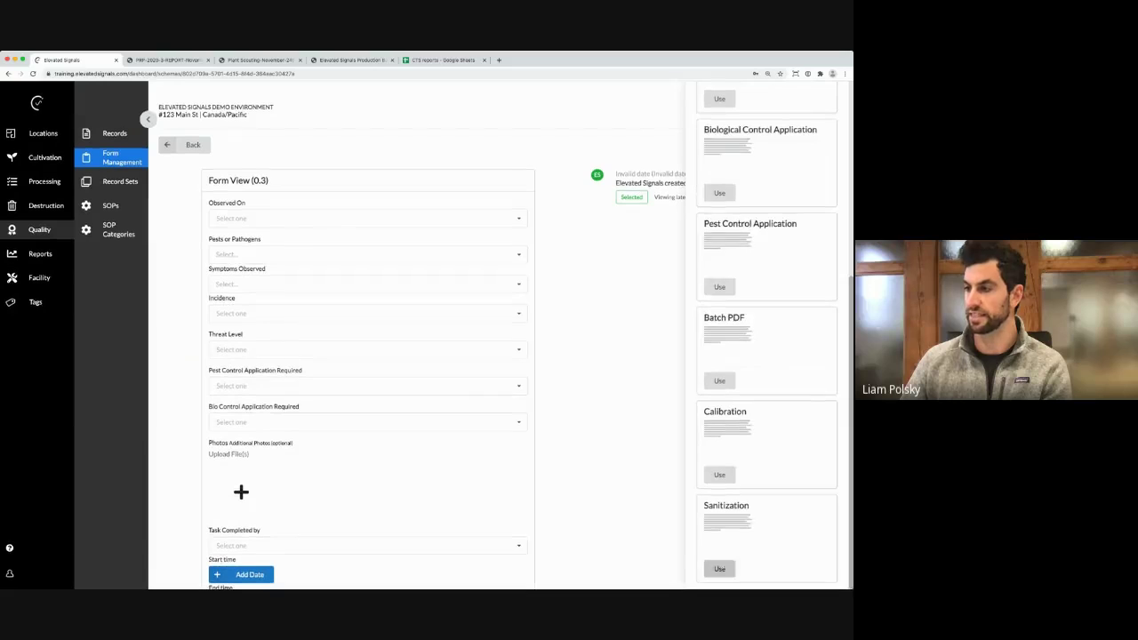
{"action": "left_click", "coordinate": [719, 568]}
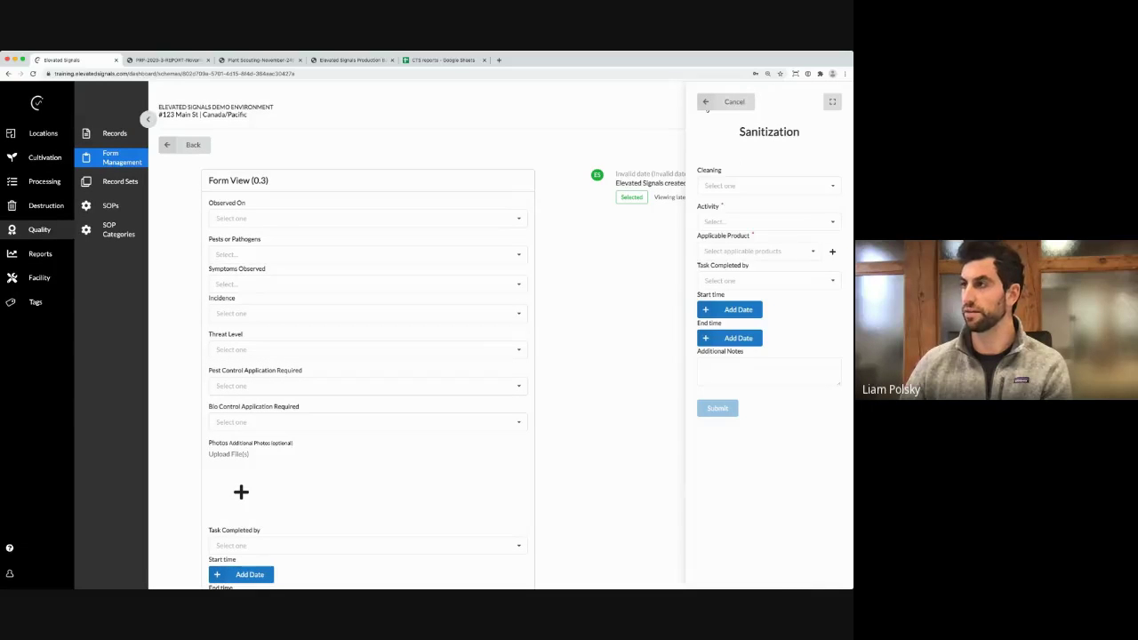
{"action": "left_click", "coordinate": [706, 103]}
{"action": "left_click", "coordinate": [743, 189]}
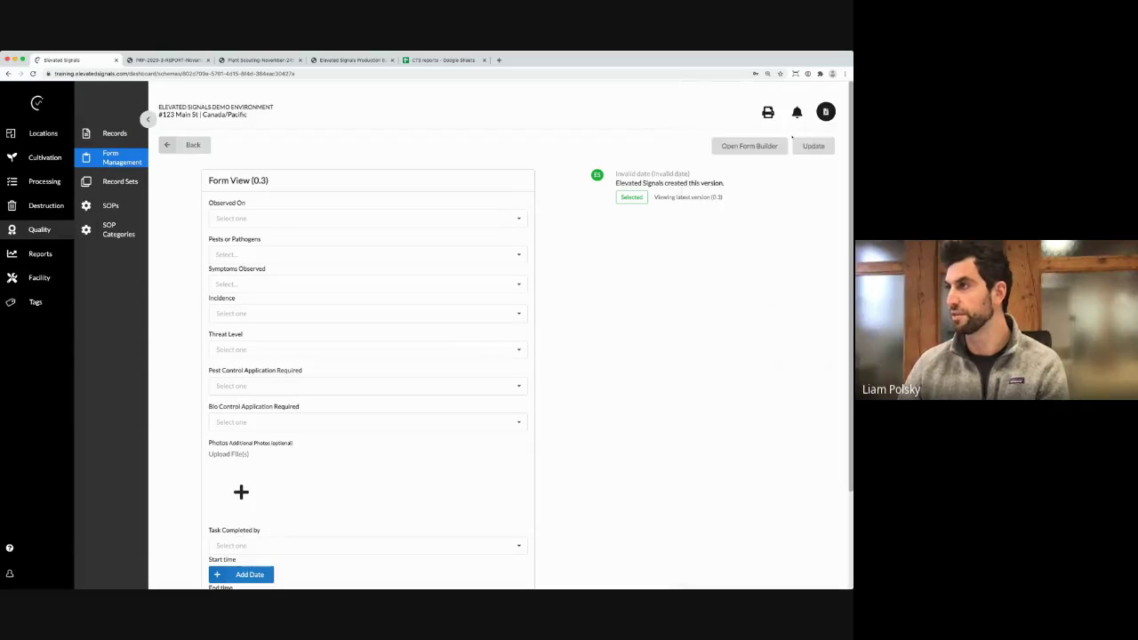
Open a blank Plant Scouting quick record to compare it with the form schema, and discard it
{"action": "left_click", "coordinate": [826, 111]}
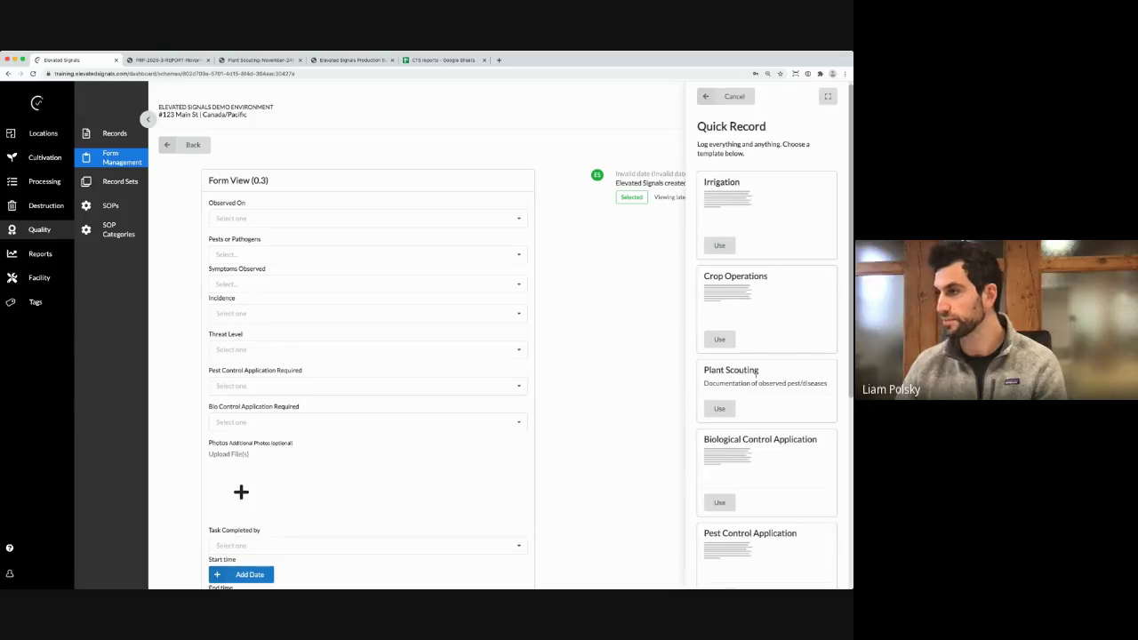
{"action": "scroll", "coordinate": [723, 397], "scroll_direction": "down", "scroll_amount": 1}
{"action": "left_click", "coordinate": [719, 395]}
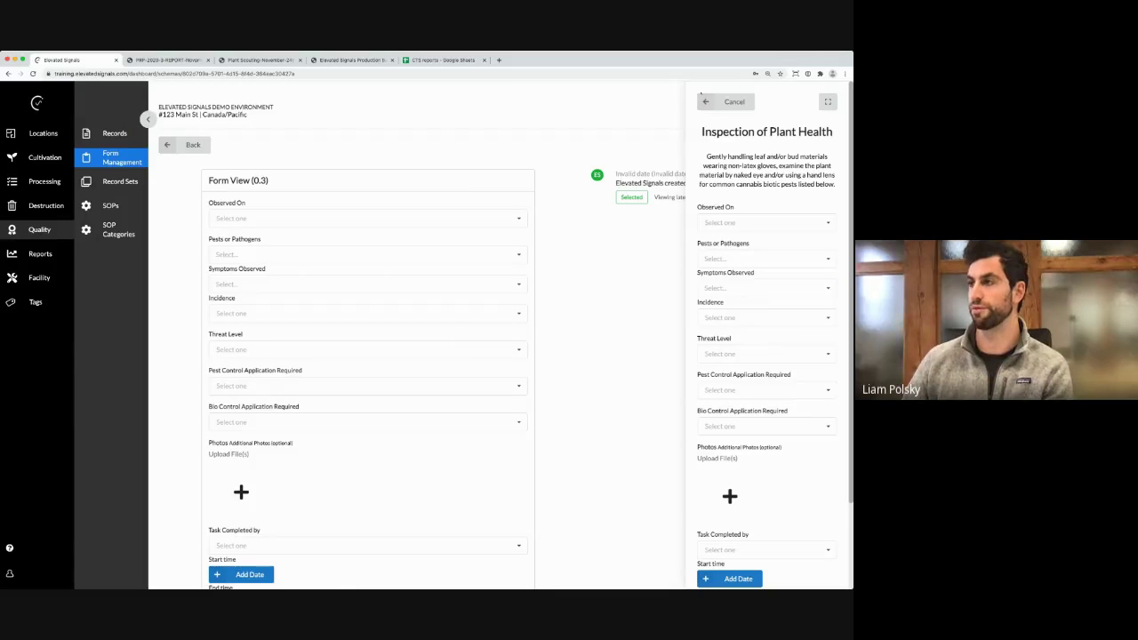
{"action": "left_click", "coordinate": [703, 100]}
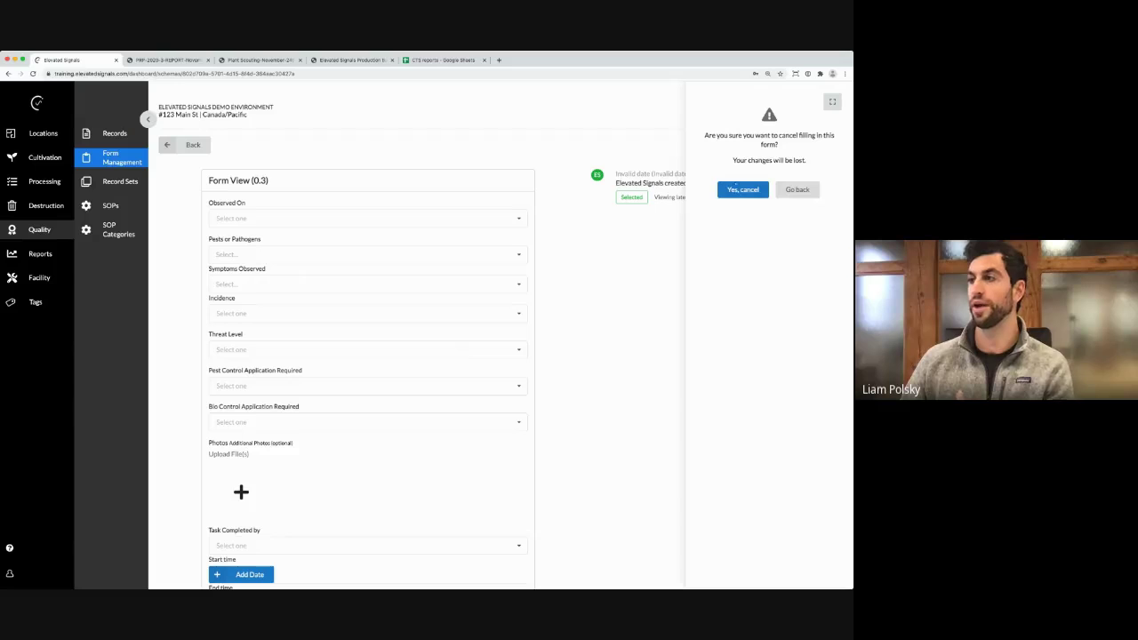
{"action": "left_click", "coordinate": [736, 188]}
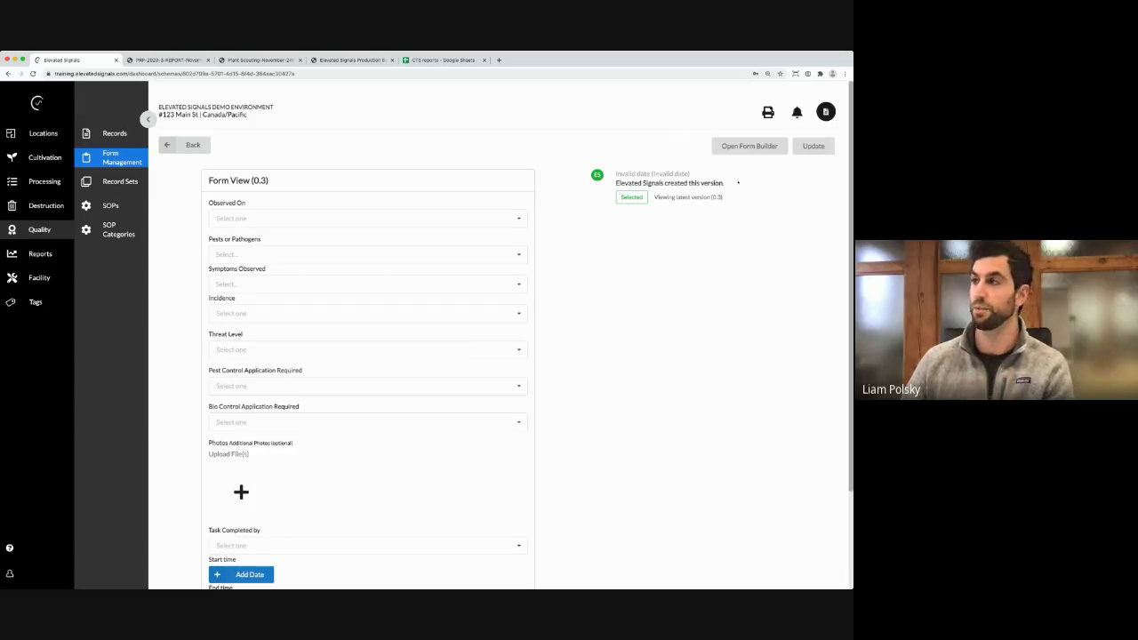
Open the form builder for the Plant Scouting form to examine its elements, and return to the form schema list
{"action": "left_click", "coordinate": [752, 146]}
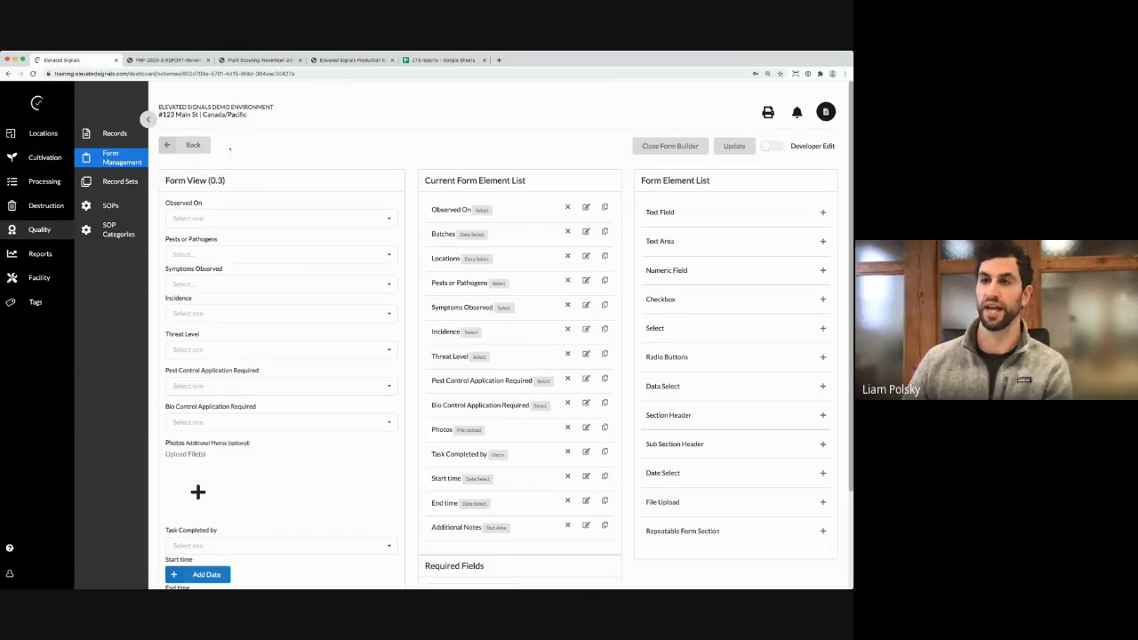
{"action": "left_click", "coordinate": [168, 145]}
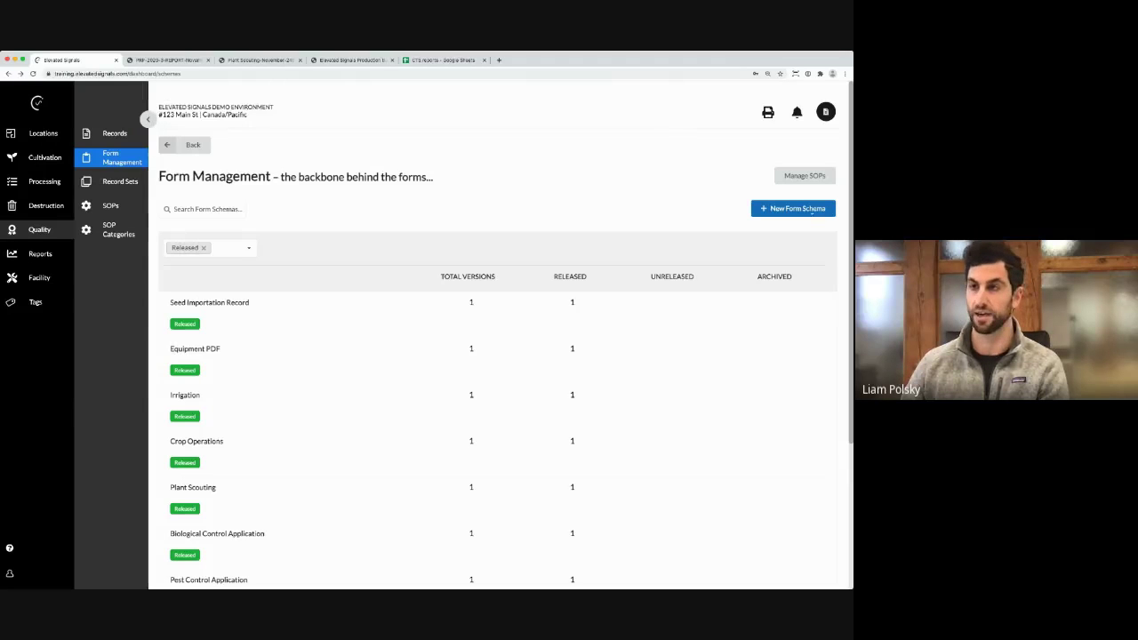
View the collection of active plants and bring up the list of cultivation batches
{"action": "left_click", "coordinate": [42, 157]}
{"action": "left_click", "coordinate": [112, 157]}
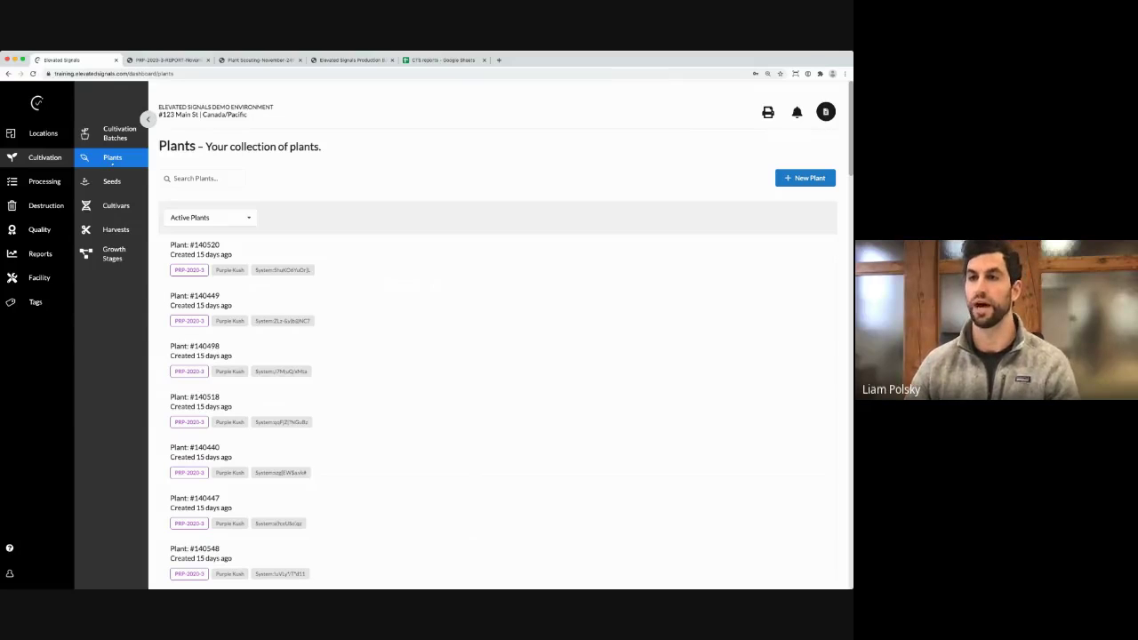
{"action": "left_click", "coordinate": [120, 135]}
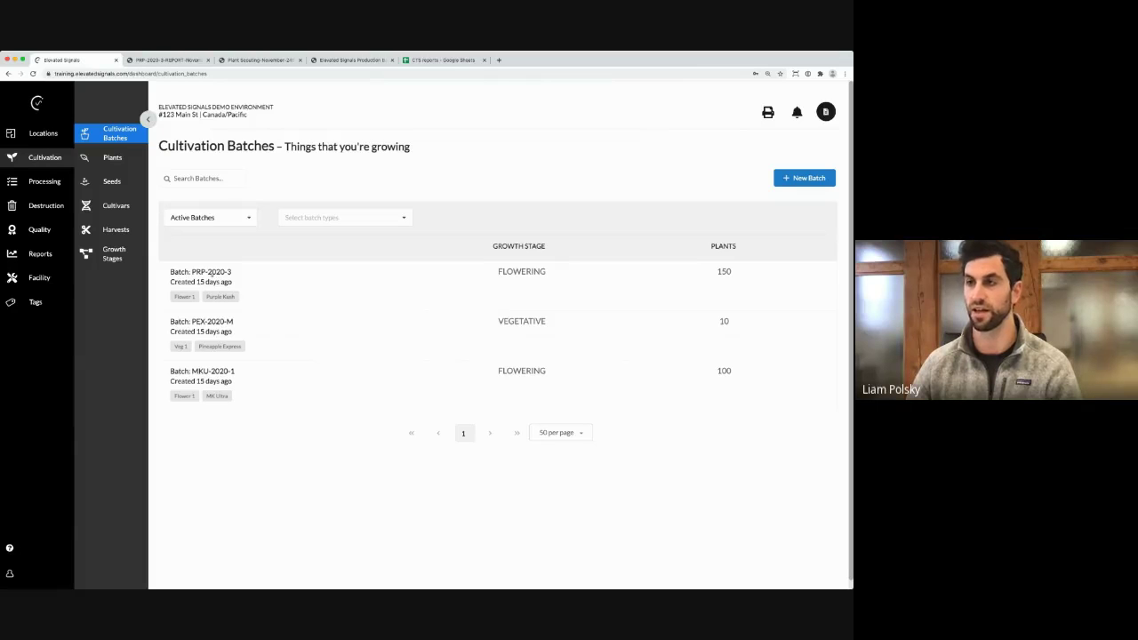
Open batch PRP-2020-3, export its production batch record as a PDF and open the downloaded report
{"action": "left_click", "coordinate": [216, 283]}
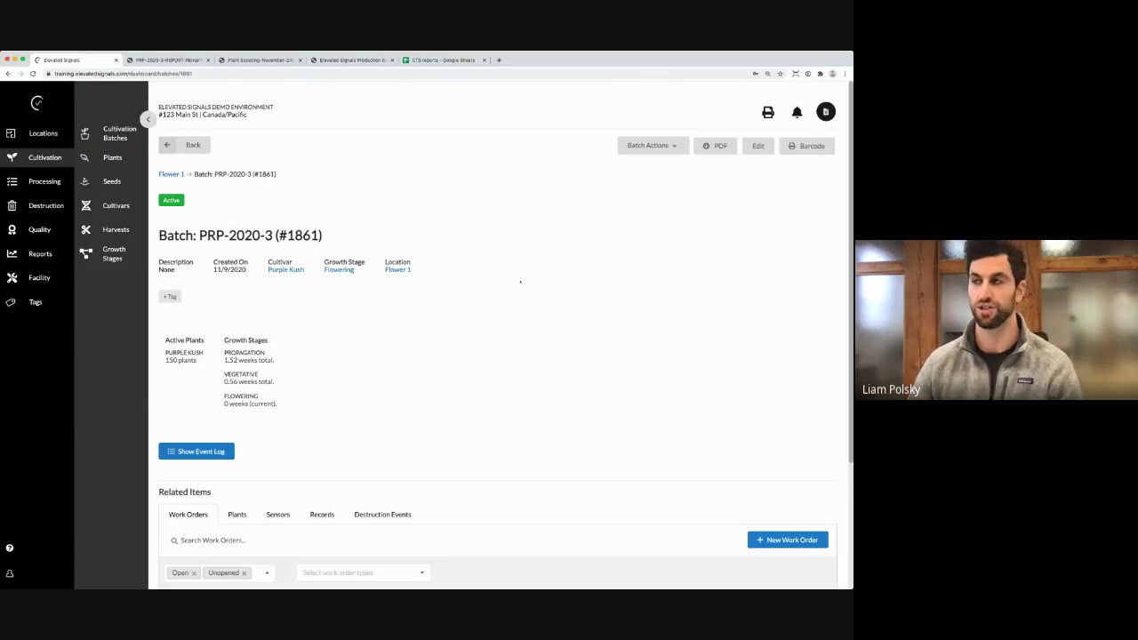
{"action": "left_click", "coordinate": [717, 146]}
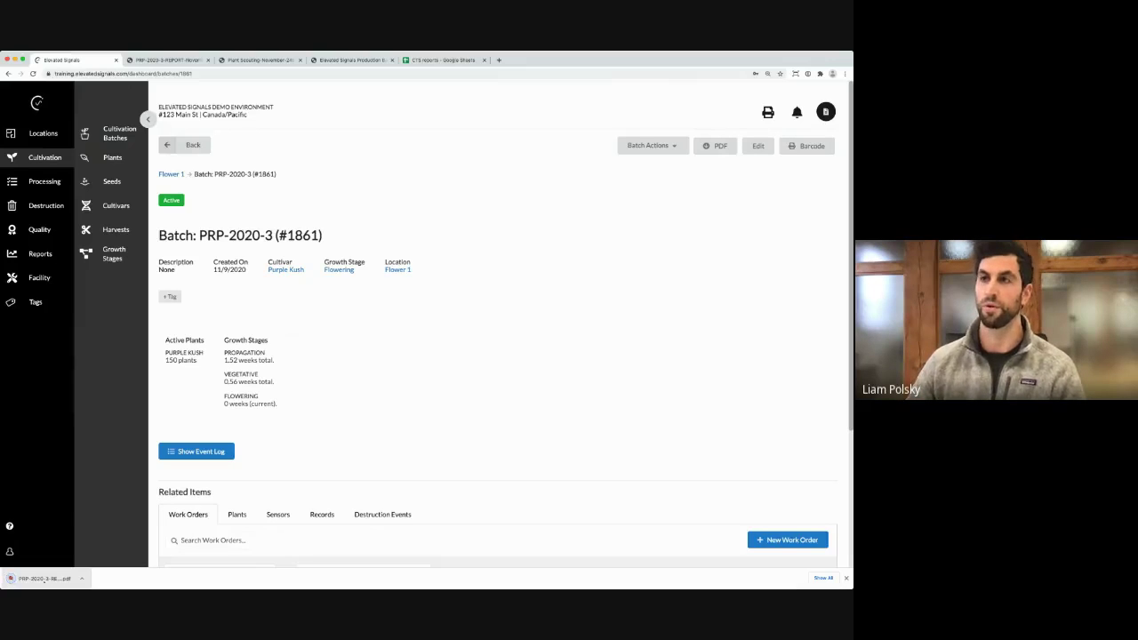
{"action": "left_click", "coordinate": [45, 579]}
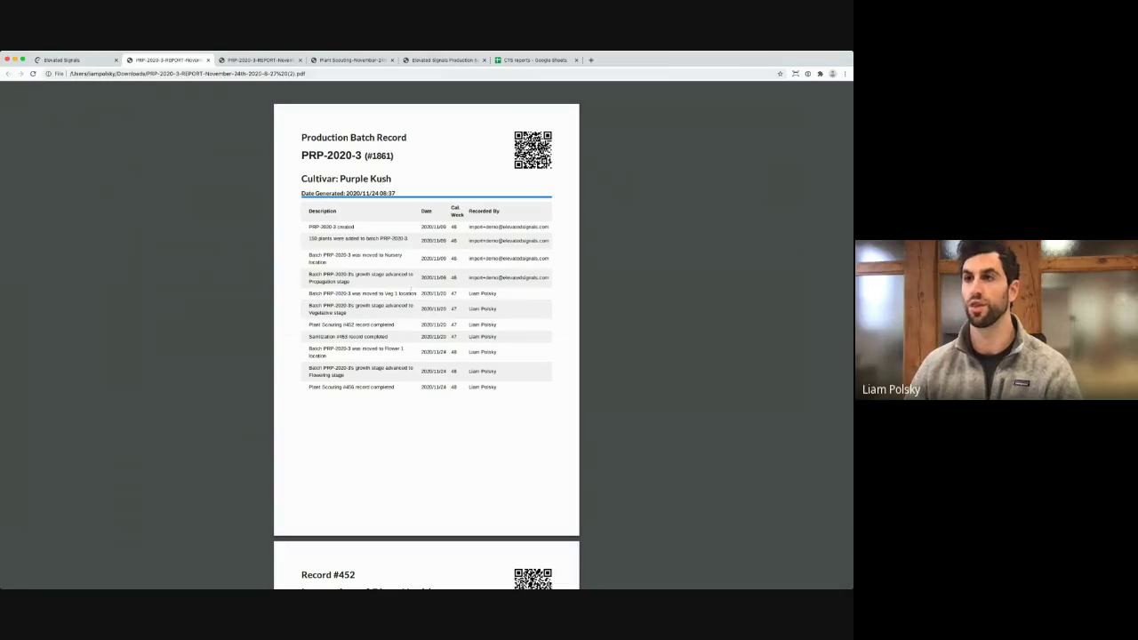
Switch to the sample Elevated Signals Production Batch Report and show its first page at a readable size
{"action": "left_click", "coordinate": [445, 60]}
{"action": "scroll", "coordinate": [436, 145], "scroll_direction": "up", "scroll_amount": 20}
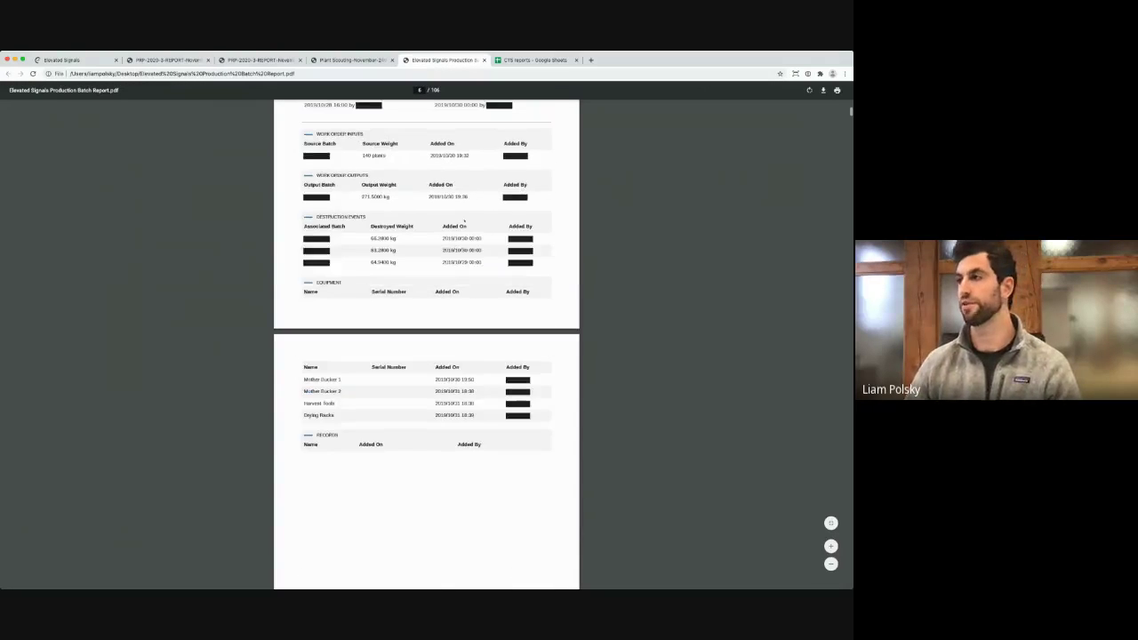
{"action": "scroll", "coordinate": [555, 252], "scroll_direction": "up", "scroll_amount": 5}
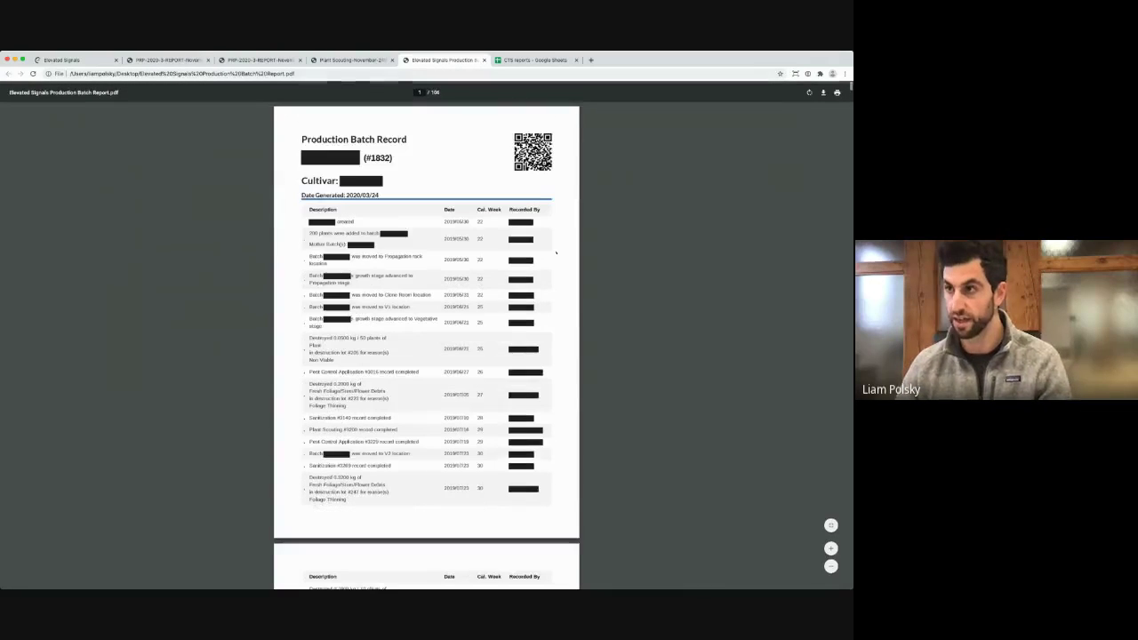
{"action": "key", "text": "super+equal"}
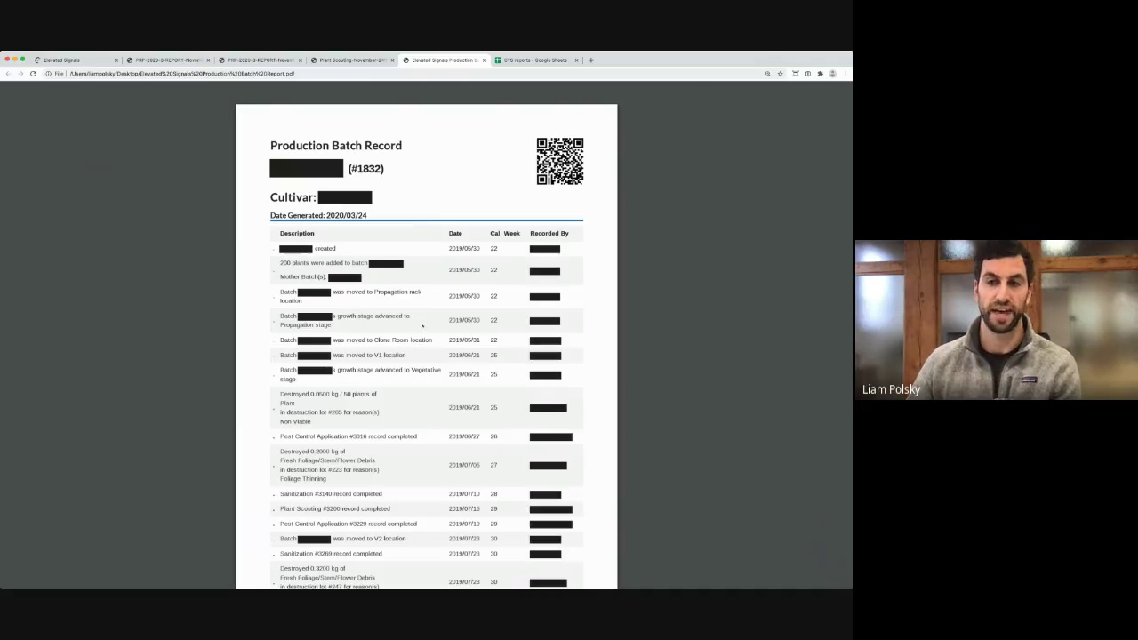
Review the chronological event log of the sample production batch record, from batch creation through harvest, drying and archiving
{"action": "scroll", "coordinate": [418, 327], "scroll_direction": "down", "scroll_amount": 1}
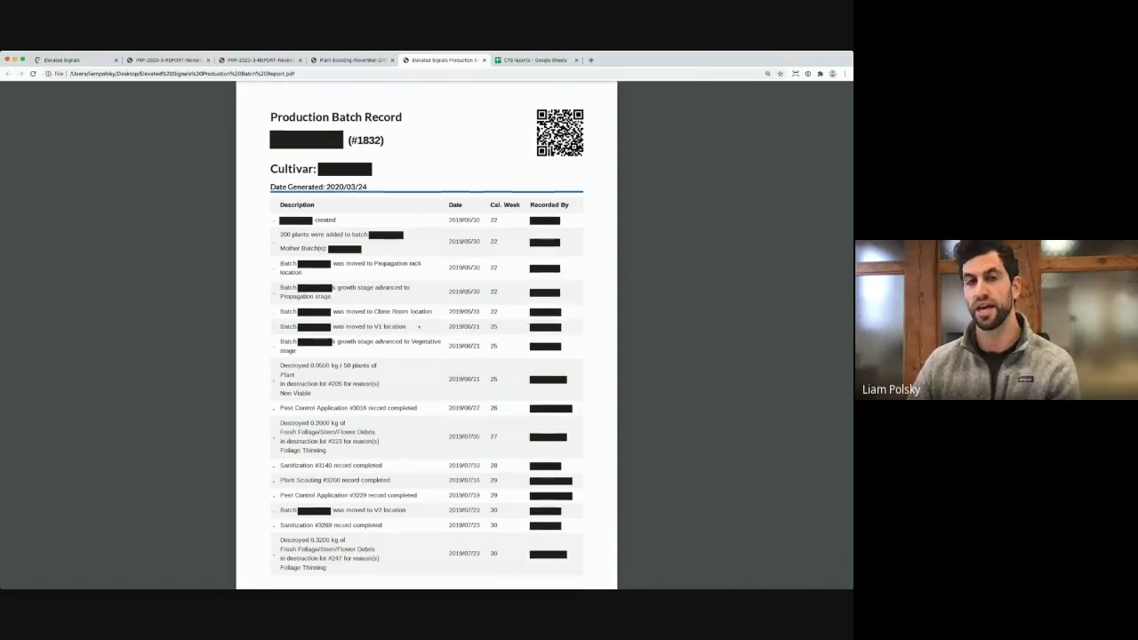
{"action": "scroll", "coordinate": [412, 339], "scroll_direction": "down", "scroll_amount": 1}
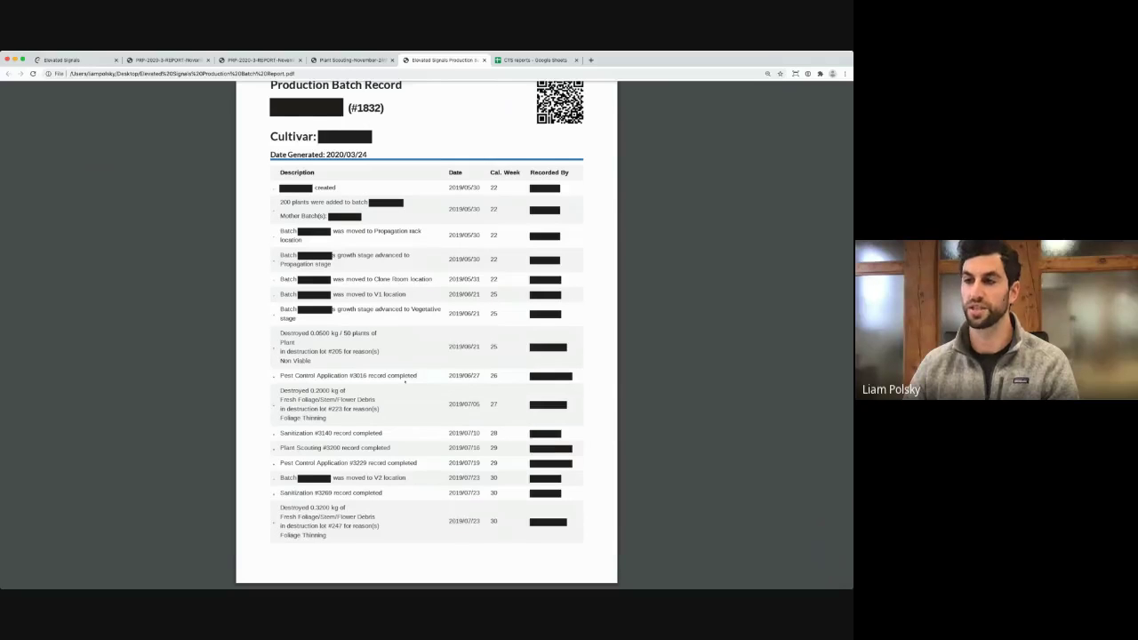
{"action": "scroll", "coordinate": [405, 381], "scroll_direction": "down", "scroll_amount": 3}
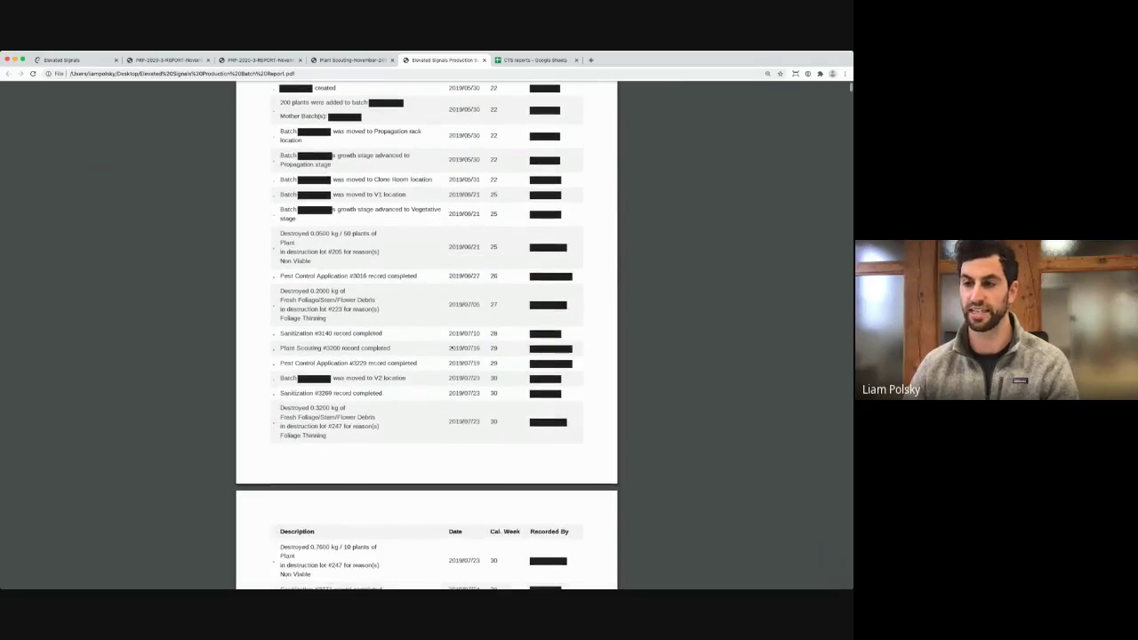
{"action": "scroll", "coordinate": [415, 351], "scroll_direction": "down", "scroll_amount": 6}
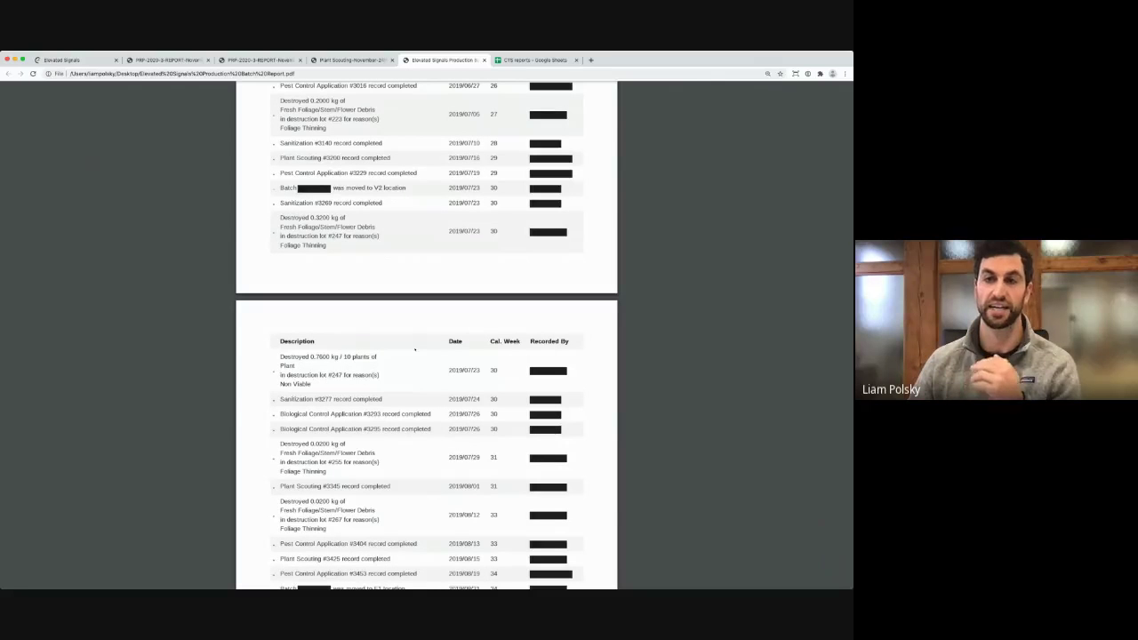
{"action": "scroll", "coordinate": [414, 350], "scroll_direction": "down", "scroll_amount": 12}
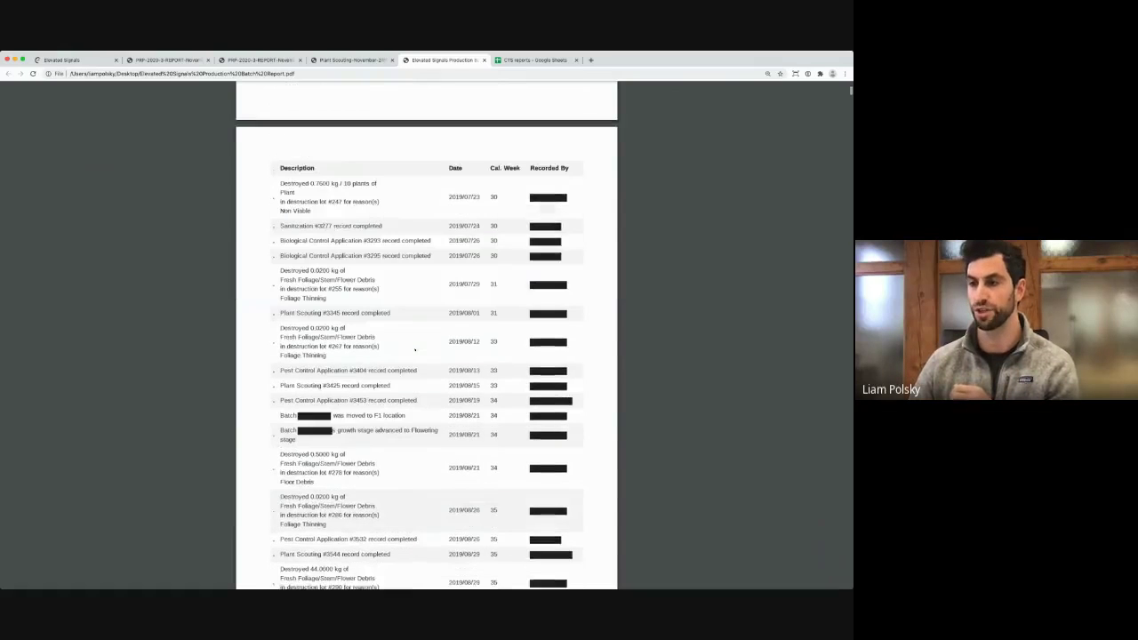
{"action": "scroll", "coordinate": [414, 349], "scroll_direction": "down", "scroll_amount": 6}
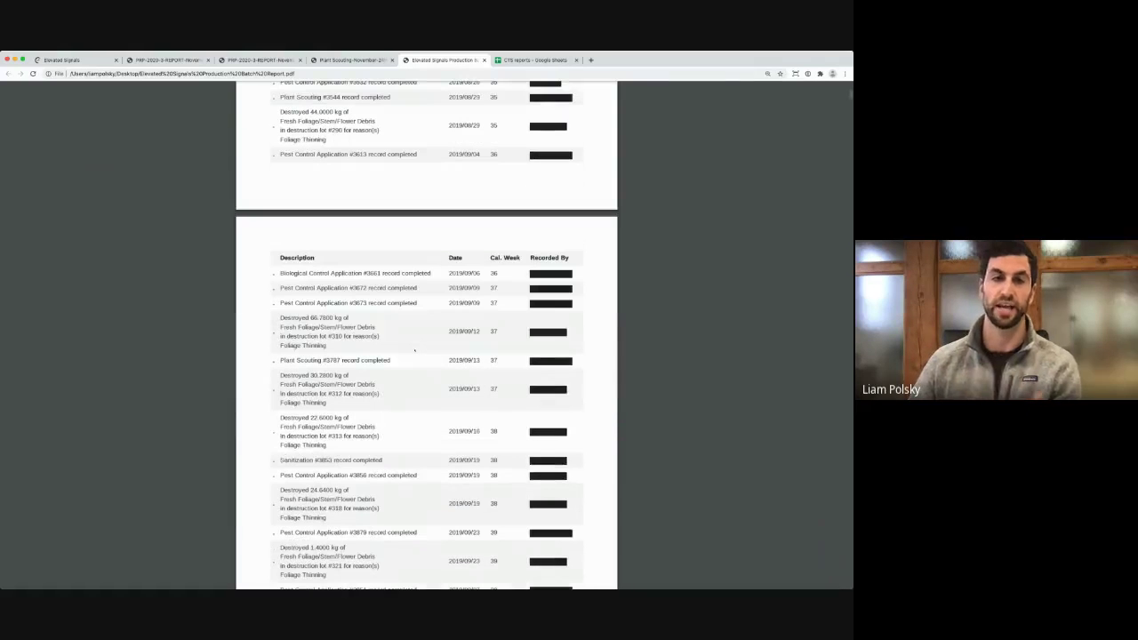
{"action": "scroll", "coordinate": [415, 350], "scroll_direction": "down", "scroll_amount": 20}
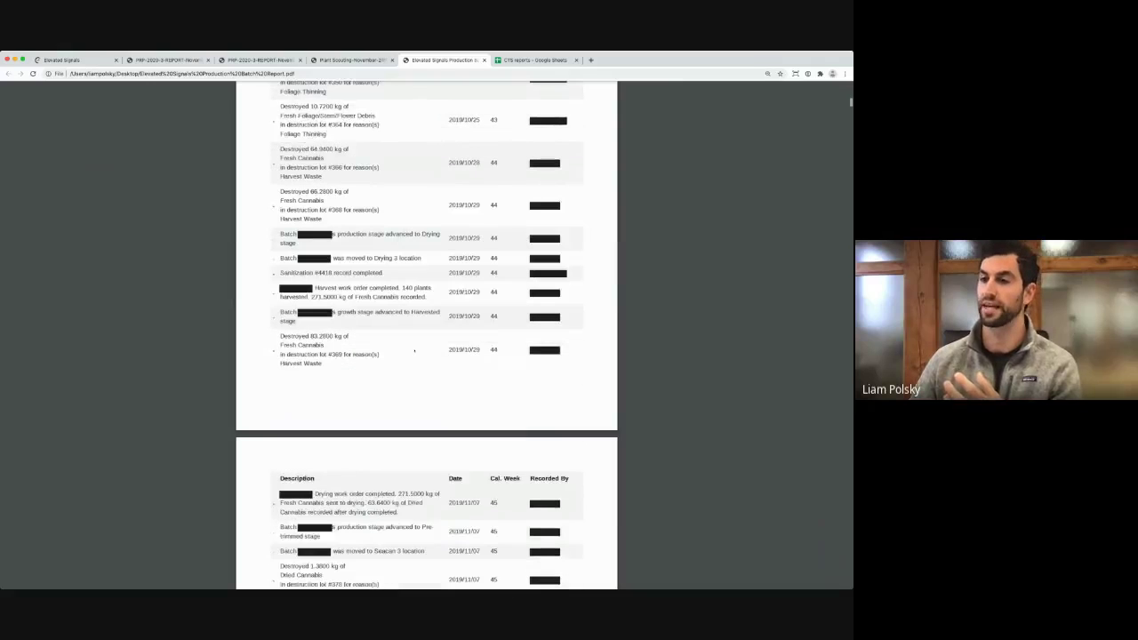
{"action": "scroll", "coordinate": [414, 349], "scroll_direction": "down", "scroll_amount": 7}
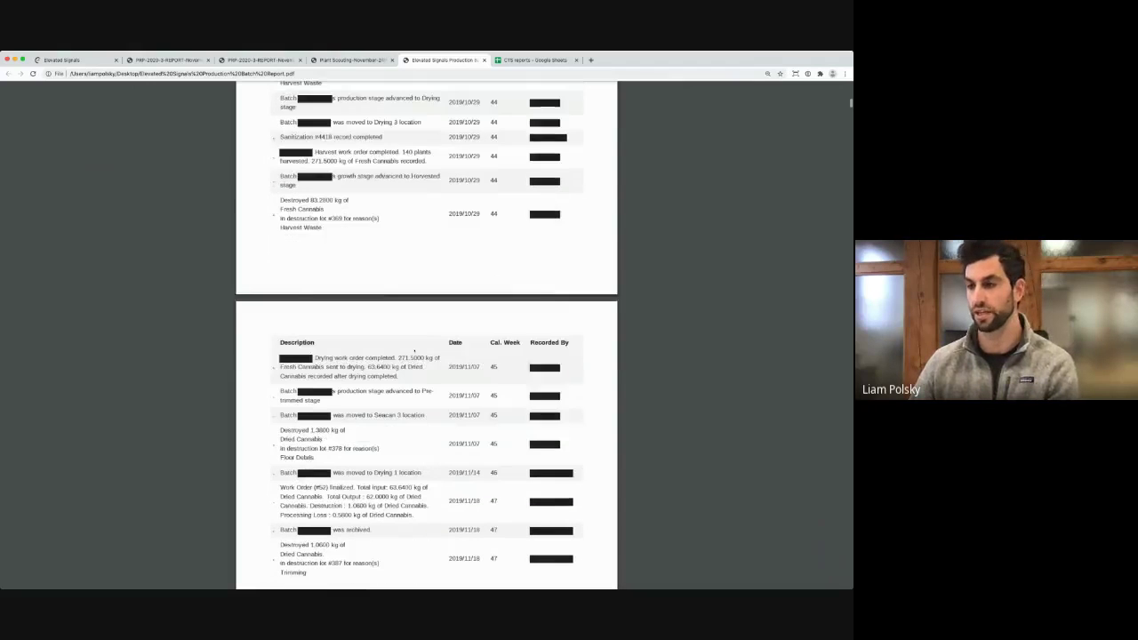
Examine the report's work order summaries for Harvest, Drying and Trimming, including inputs, outputs, destruction events and equipment
{"action": "scroll", "coordinate": [414, 350], "scroll_direction": "down", "scroll_amount": 12}
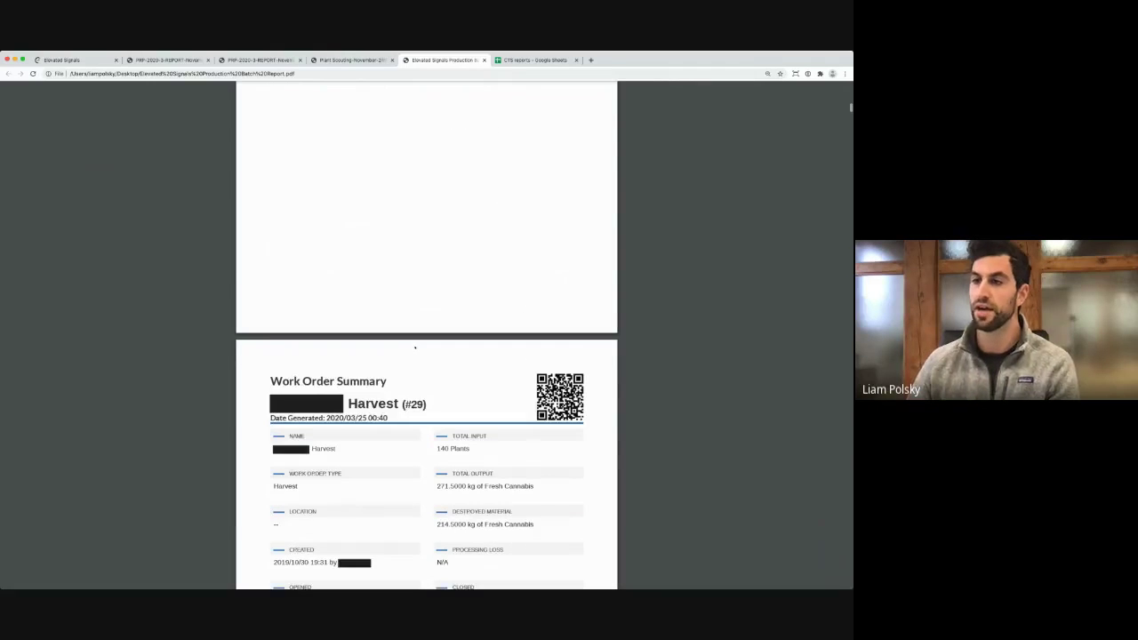
{"action": "scroll", "coordinate": [417, 345], "scroll_direction": "down", "scroll_amount": 3}
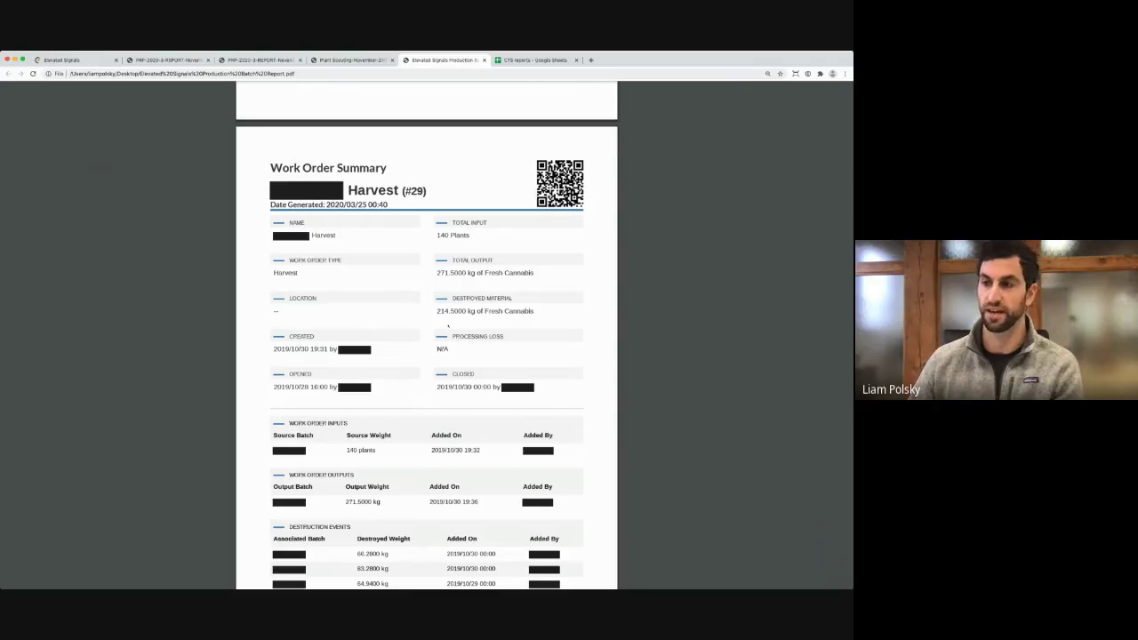
{"action": "scroll", "coordinate": [448, 326], "scroll_direction": "down", "scroll_amount": 2}
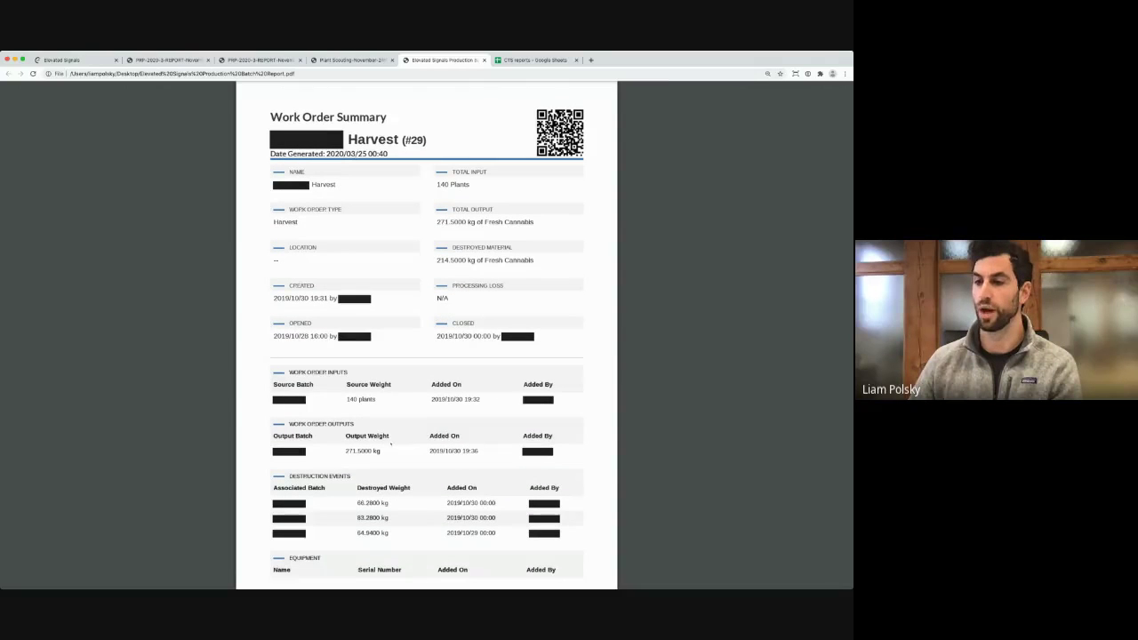
{"action": "scroll", "coordinate": [374, 428], "scroll_direction": "down", "scroll_amount": 5}
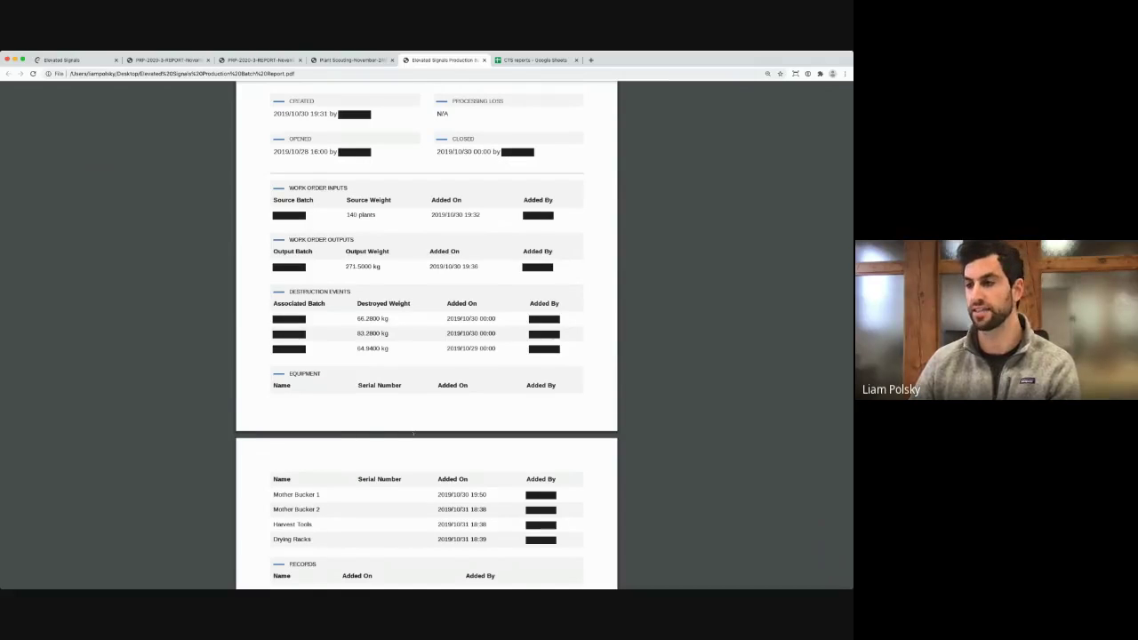
{"action": "scroll", "coordinate": [413, 433], "scroll_direction": "down", "scroll_amount": 10}
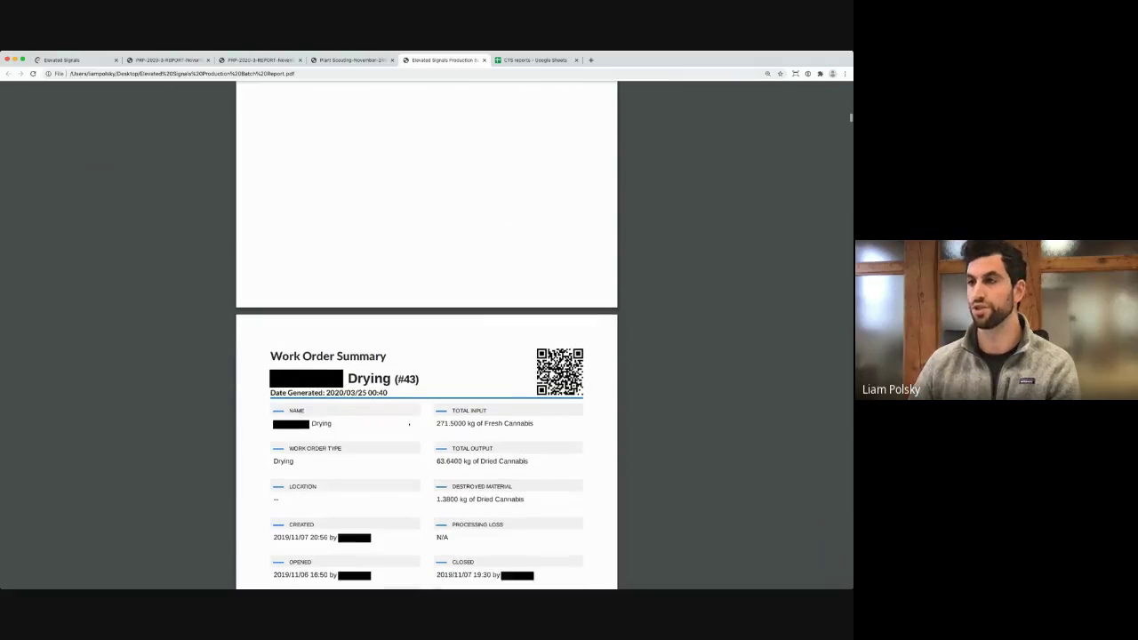
{"action": "scroll", "coordinate": [409, 424], "scroll_direction": "down", "scroll_amount": 10}
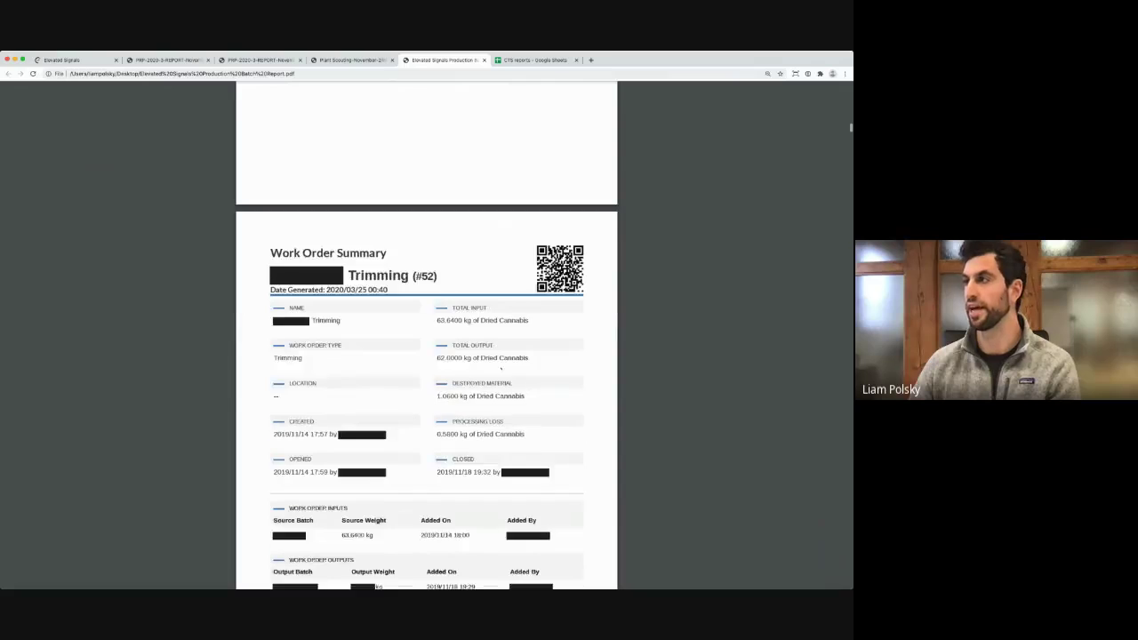
Look through the witness records of waste cannabis destruction and the attached Sanitization and Inspection of Plant Health records
{"action": "scroll", "coordinate": [500, 369], "scroll_direction": "down", "scroll_amount": 15}
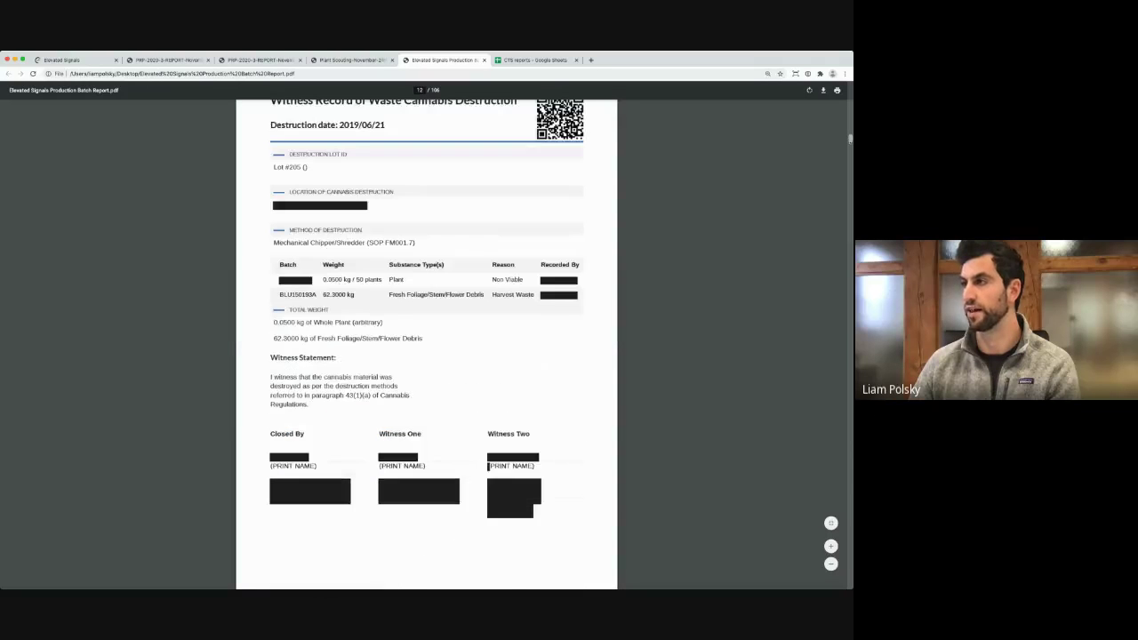
{"action": "scroll", "coordinate": [427, 345], "scroll_direction": "down", "scroll_amount": 20}
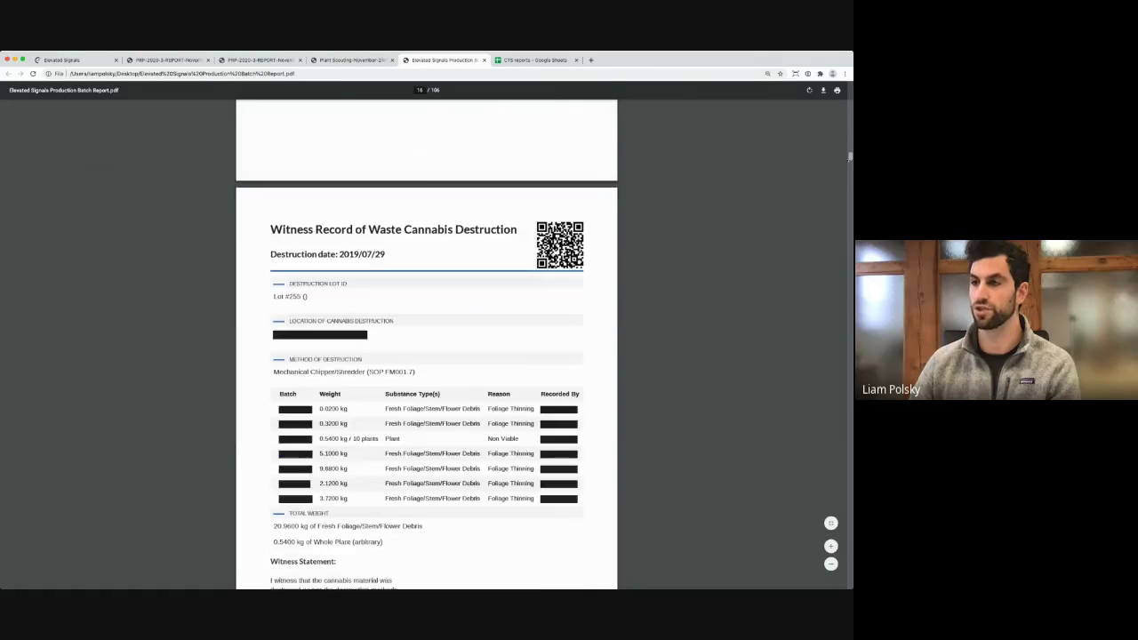
{"action": "scroll", "coordinate": [427, 345], "scroll_direction": "down", "scroll_amount": 15}
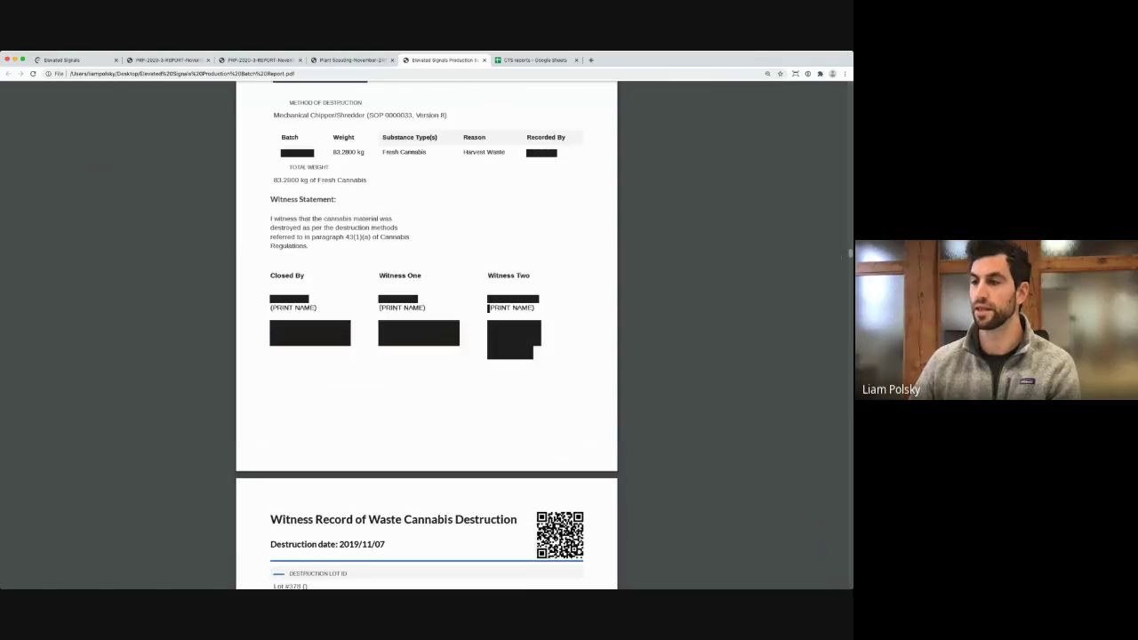
{"action": "scroll", "coordinate": [497, 302], "scroll_direction": "down", "scroll_amount": 20}
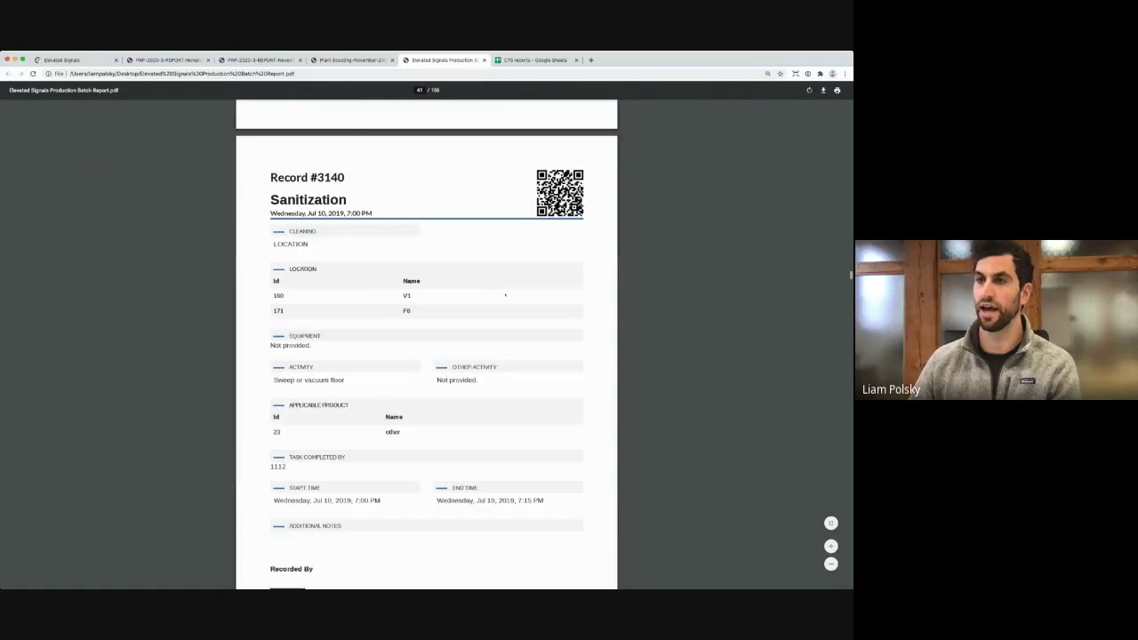
{"action": "scroll", "coordinate": [505, 295], "scroll_direction": "down", "scroll_amount": 20}
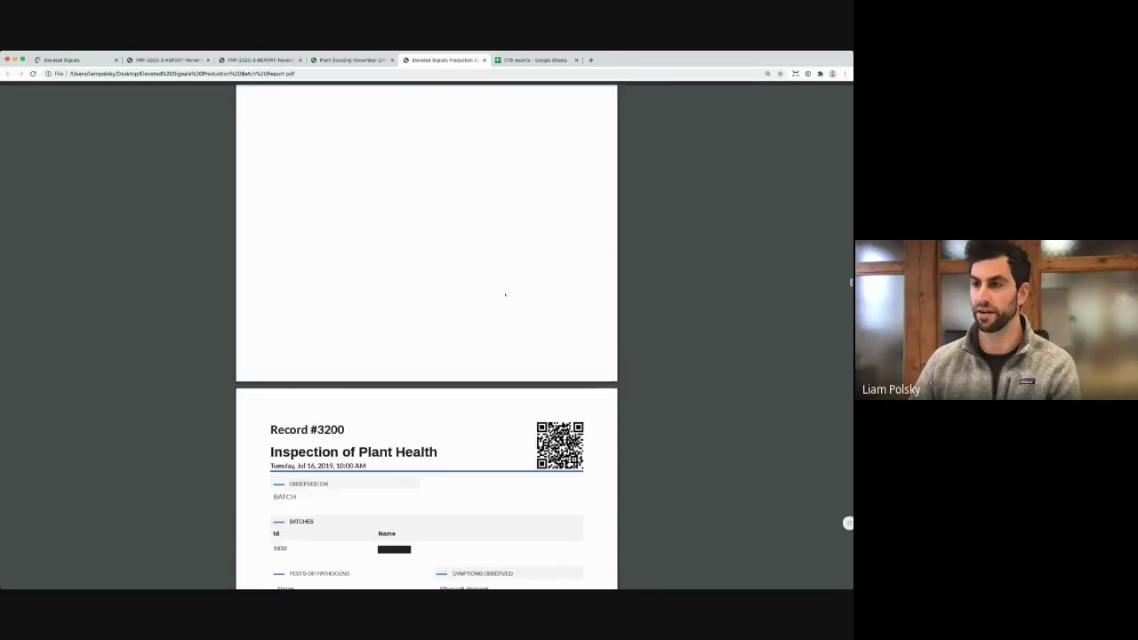
{"action": "scroll", "coordinate": [505, 295], "scroll_direction": "down", "scroll_amount": 4}
{"action": "scroll", "coordinate": [510, 294], "scroll_direction": "down", "scroll_amount": 3}
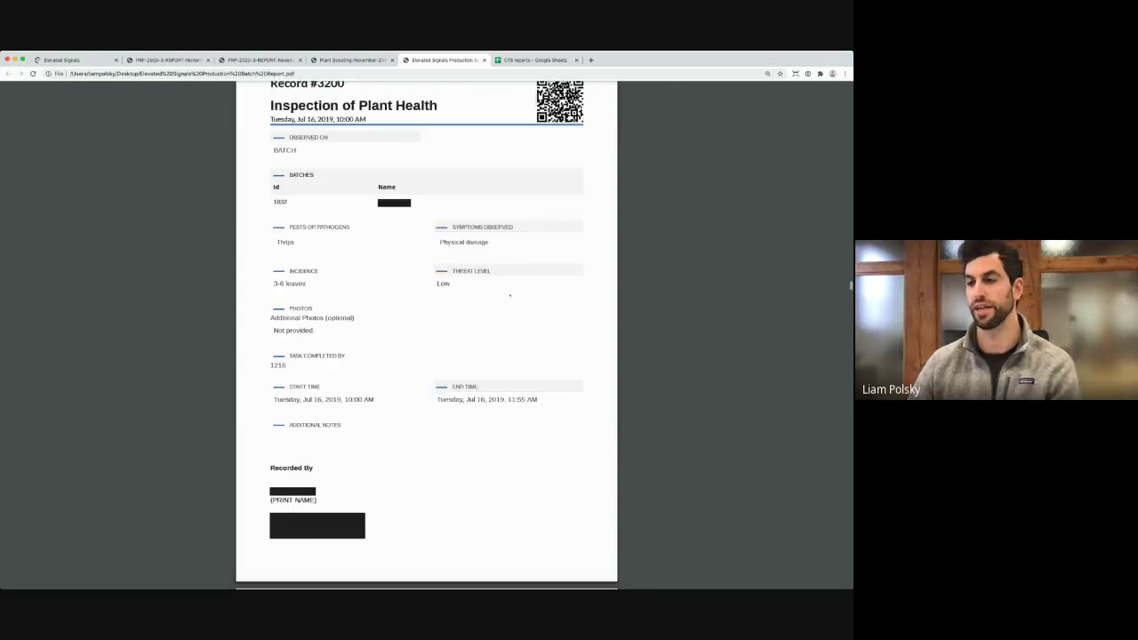
Return to the start of the production batch record and re-examine the event log on its first two pages
{"action": "scroll", "coordinate": [842, 94], "scroll_direction": "up", "scroll_amount": 20}
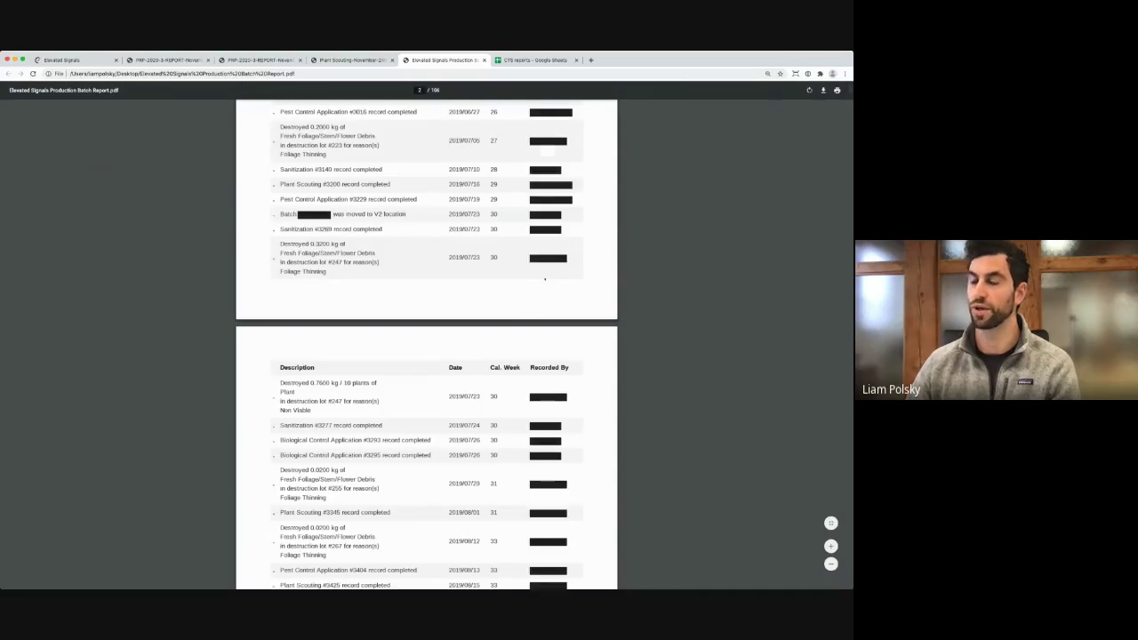
{"action": "scroll", "coordinate": [842, 93], "scroll_direction": "up", "scroll_amount": 10}
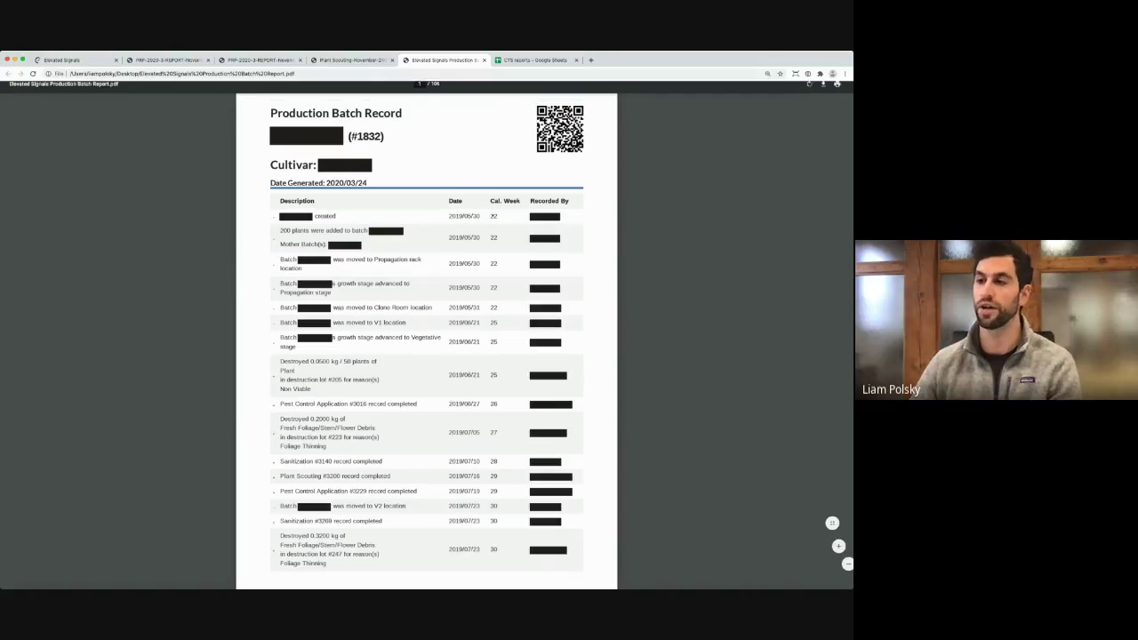
{"action": "scroll", "coordinate": [491, 216], "scroll_direction": "down", "scroll_amount": 1}
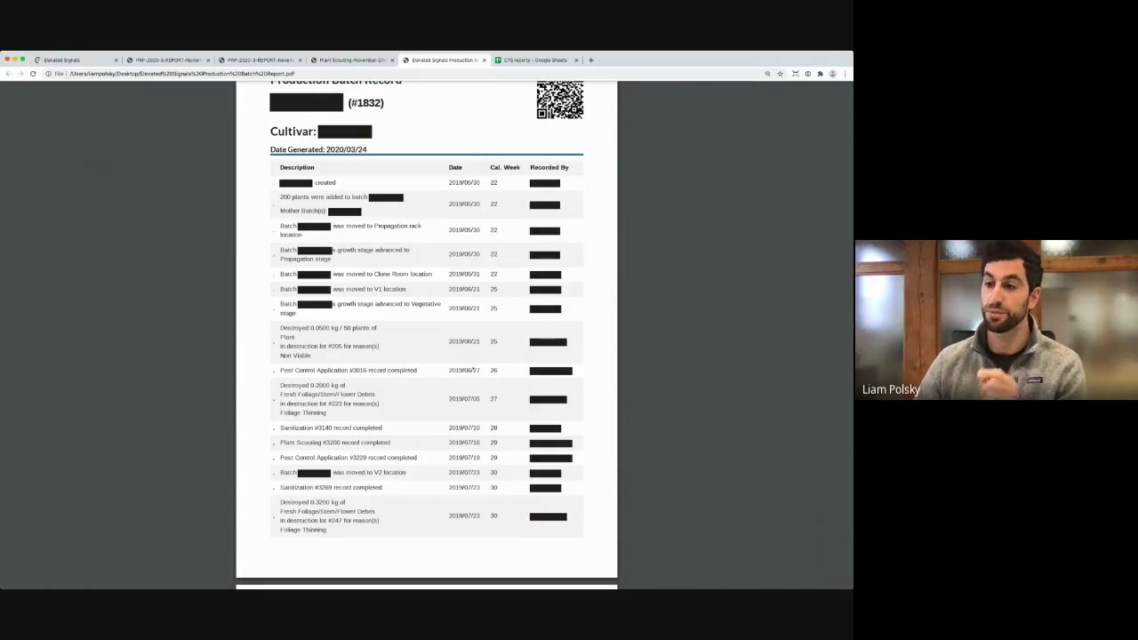
{"action": "scroll", "coordinate": [473, 369], "scroll_direction": "down", "scroll_amount": 1}
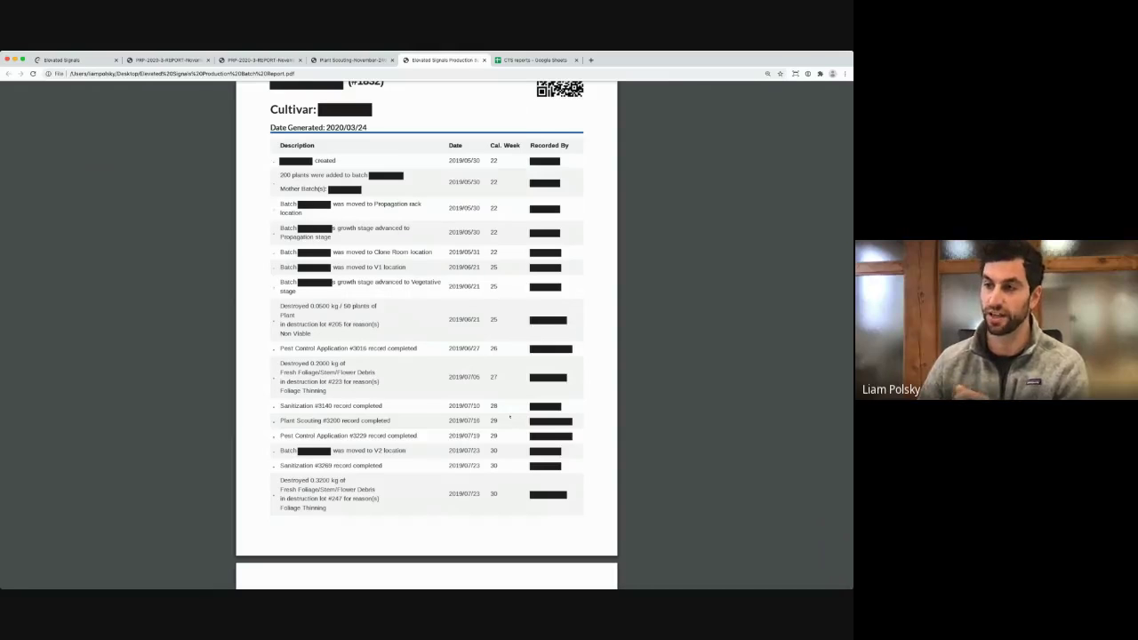
{"action": "scroll", "coordinate": [509, 417], "scroll_direction": "down", "scroll_amount": 1}
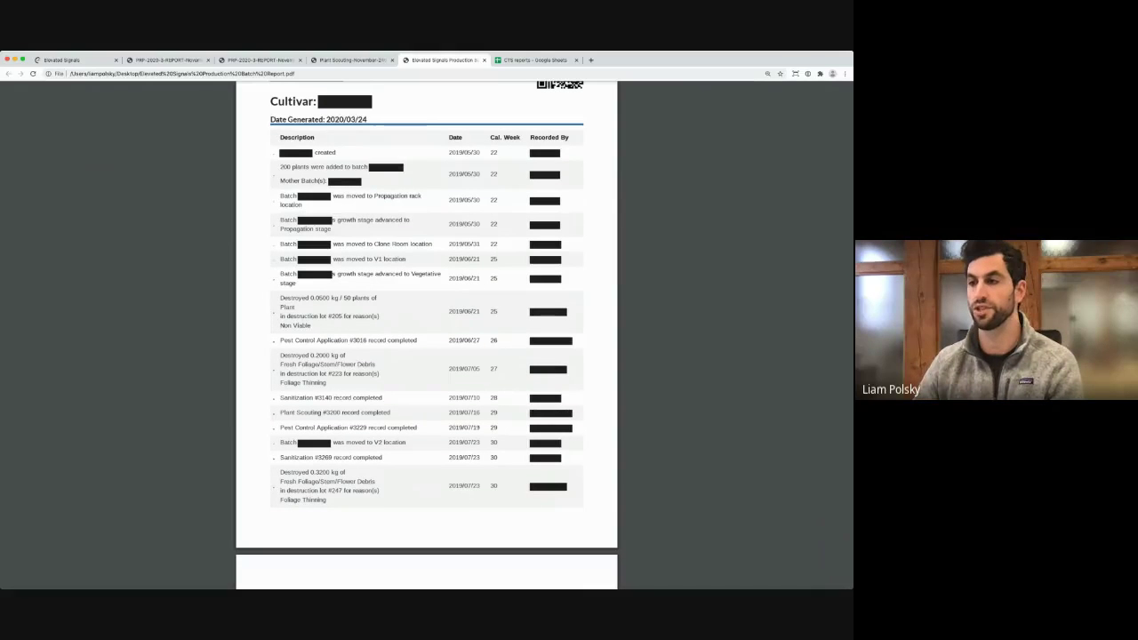
{"action": "scroll", "coordinate": [488, 427], "scroll_direction": "down", "scroll_amount": 5}
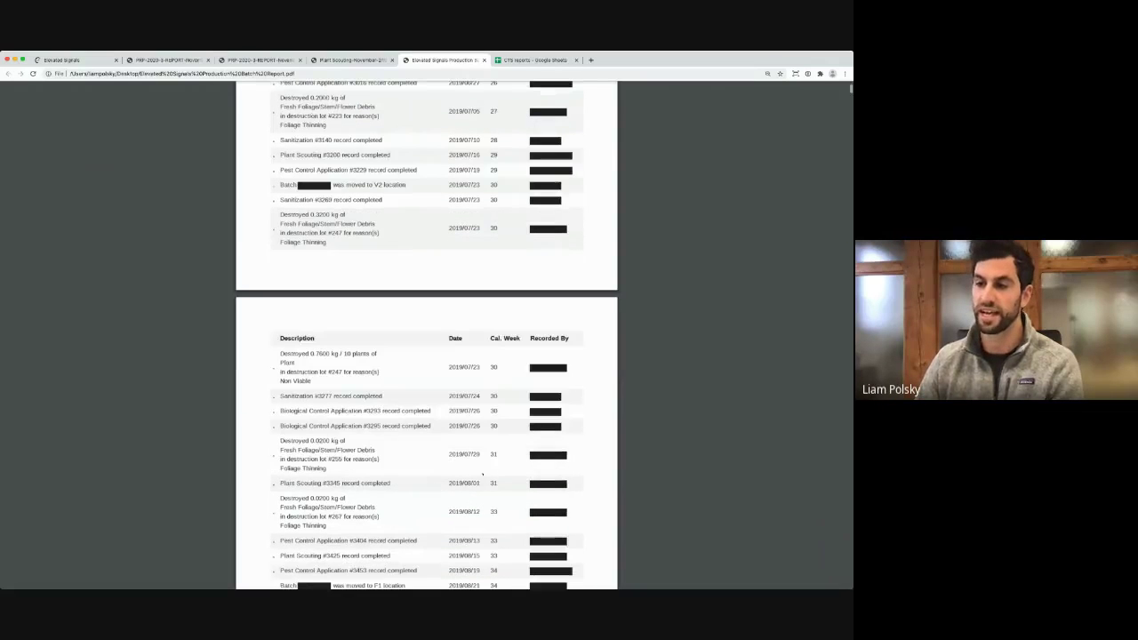
{"action": "scroll", "coordinate": [497, 507], "scroll_direction": "down", "scroll_amount": 4}
{"action": "scroll", "coordinate": [496, 505], "scroll_direction": "down", "scroll_amount": 4}
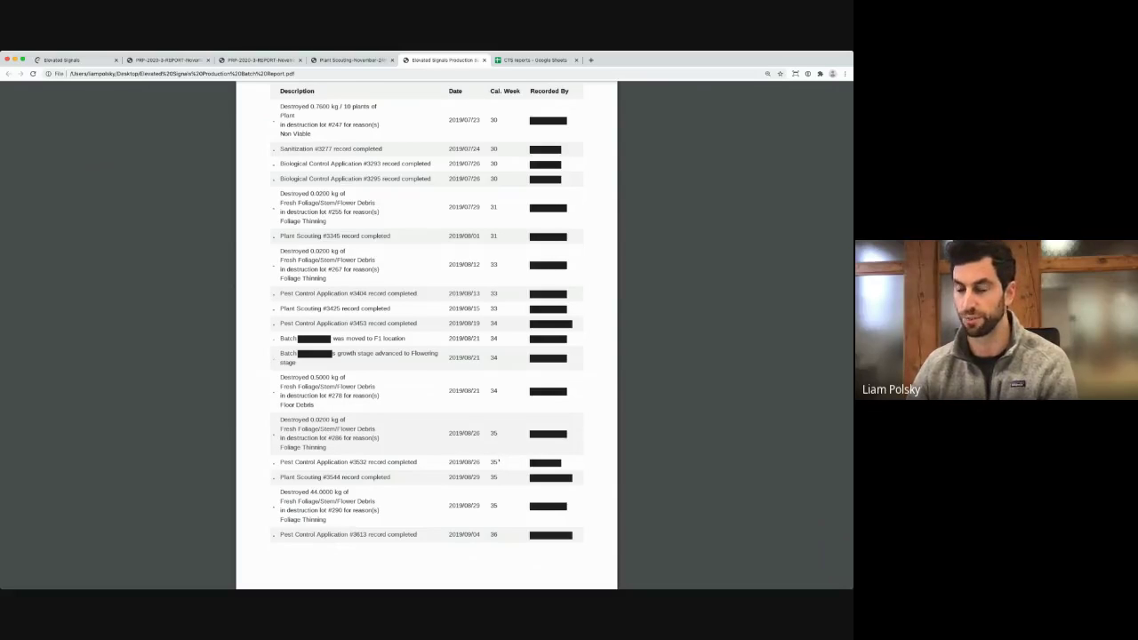
{"action": "scroll", "coordinate": [500, 460], "scroll_direction": "up", "scroll_amount": 2}
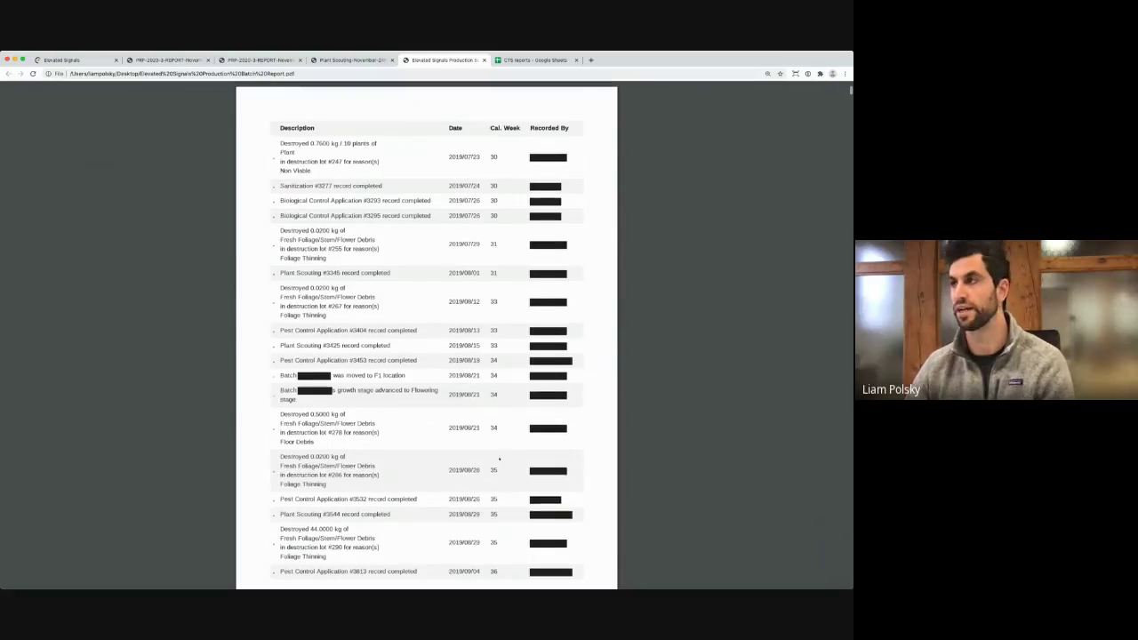
{"action": "scroll", "coordinate": [499, 459], "scroll_direction": "up", "scroll_amount": 10}
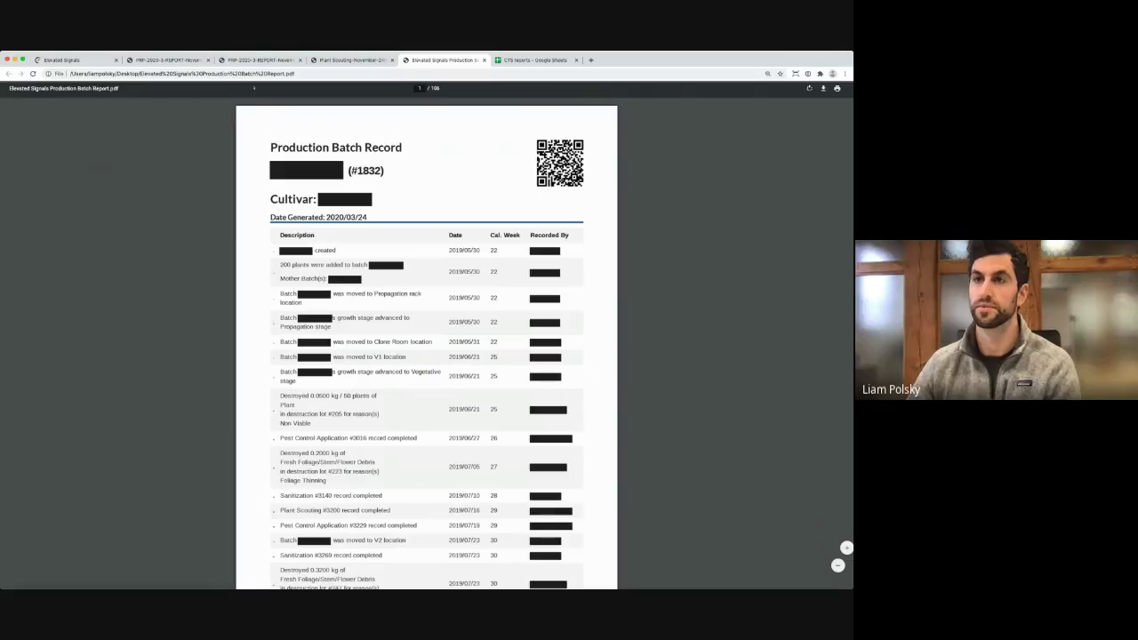
Switch back to Elevated Signals, open the reports page and bring up the generation form for the cultivation Monthly Opening Inventory report
{"action": "left_click", "coordinate": [64, 60]}
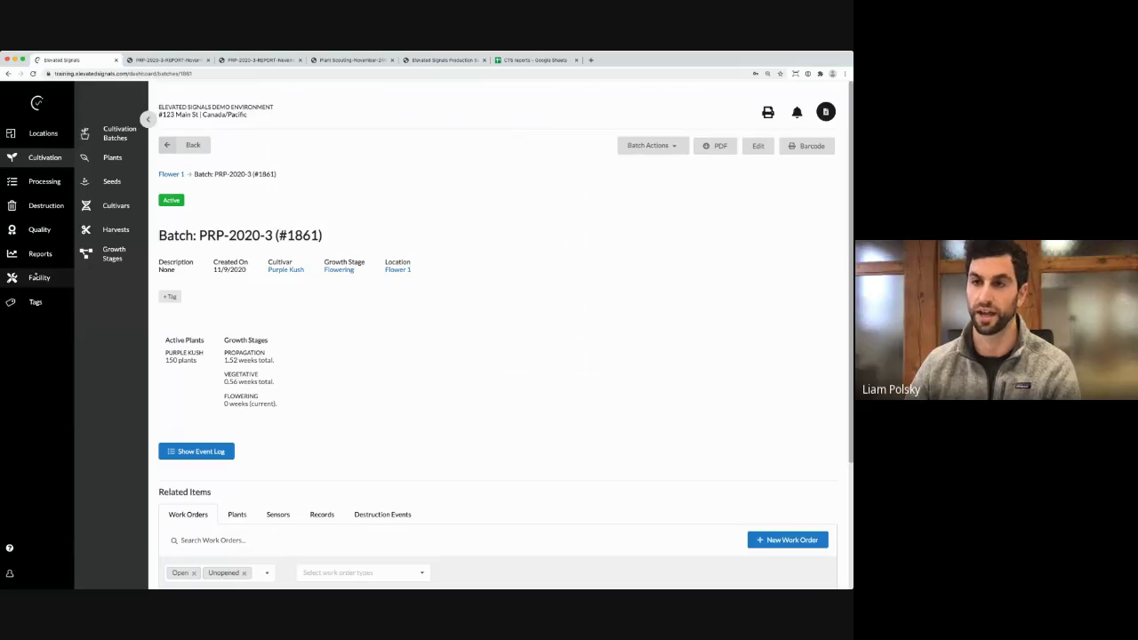
{"action": "left_click", "coordinate": [40, 254]}
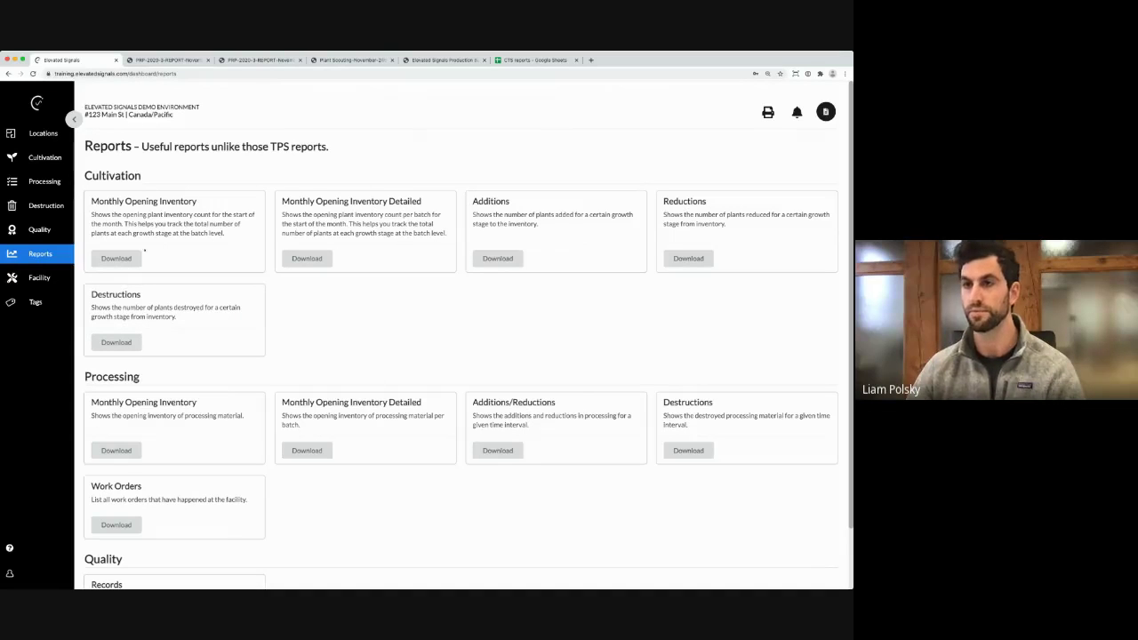
{"action": "left_click", "coordinate": [132, 258]}
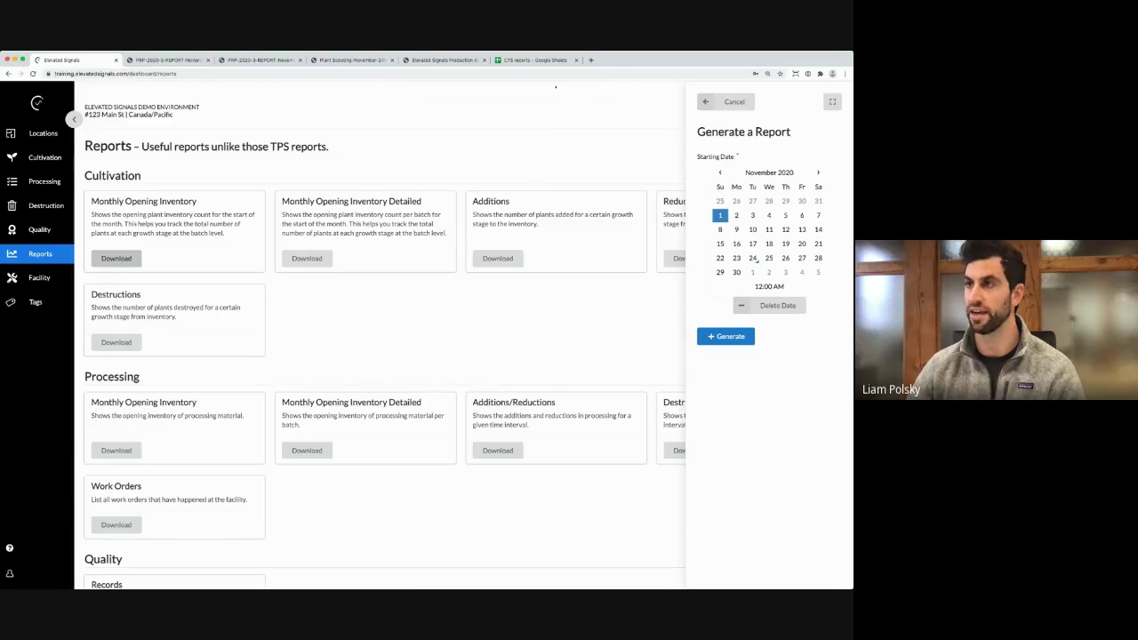
Switch to the CTS reports spreadsheet in Google Sheets and inspect the Cutting plant count in the Monthly Opening Inventory sheet
{"action": "left_click", "coordinate": [534, 60]}
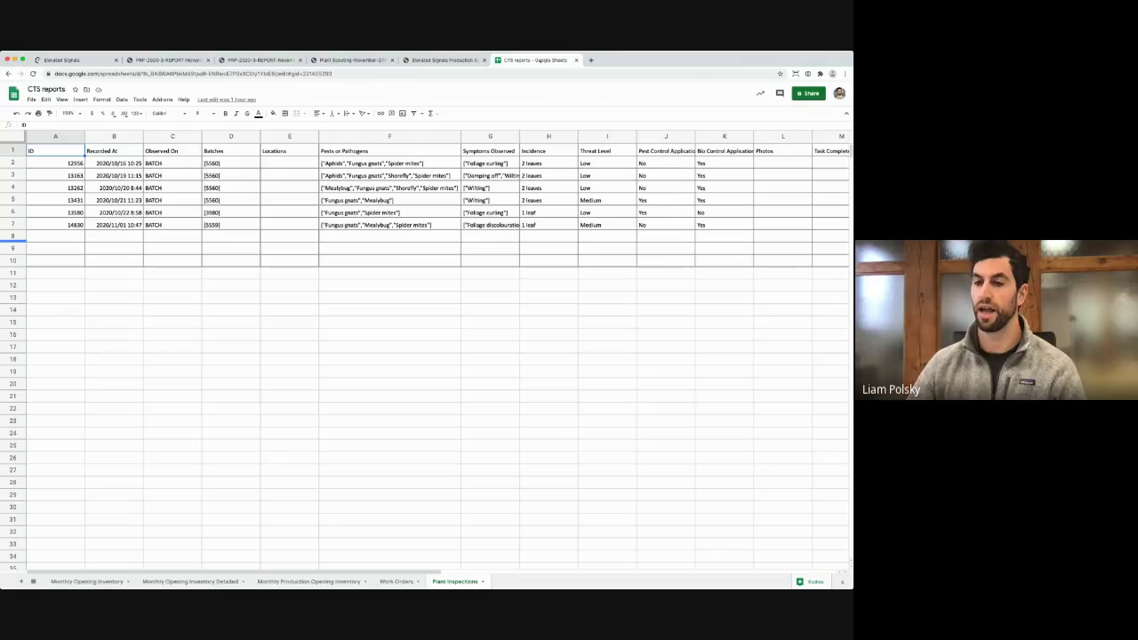
{"action": "left_click", "coordinate": [125, 581]}
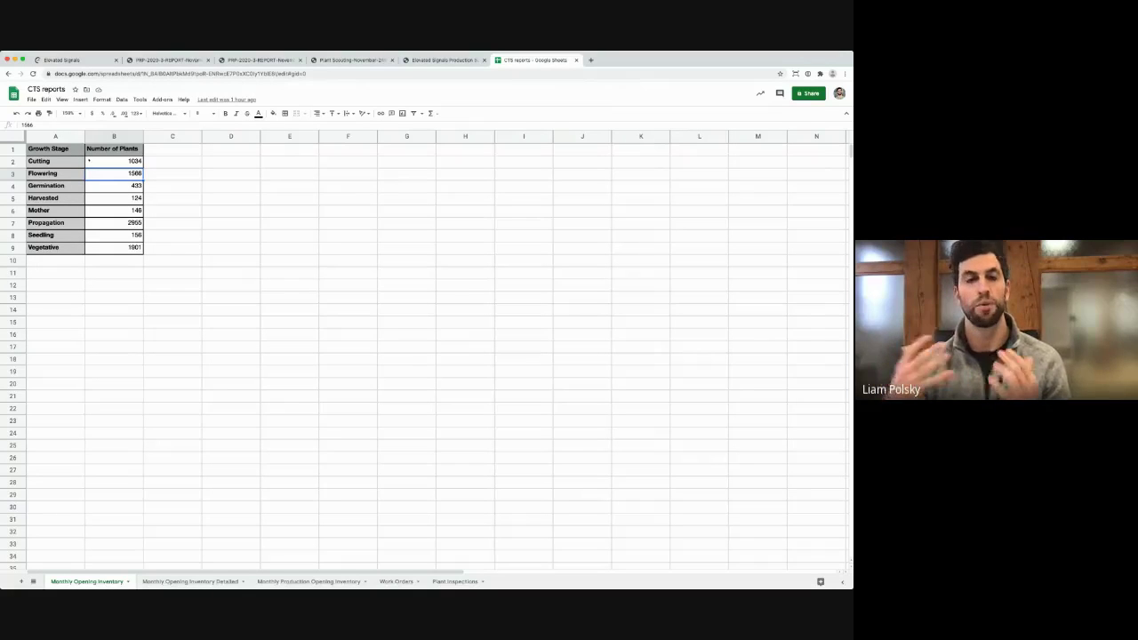
{"action": "left_click", "coordinate": [106, 165]}
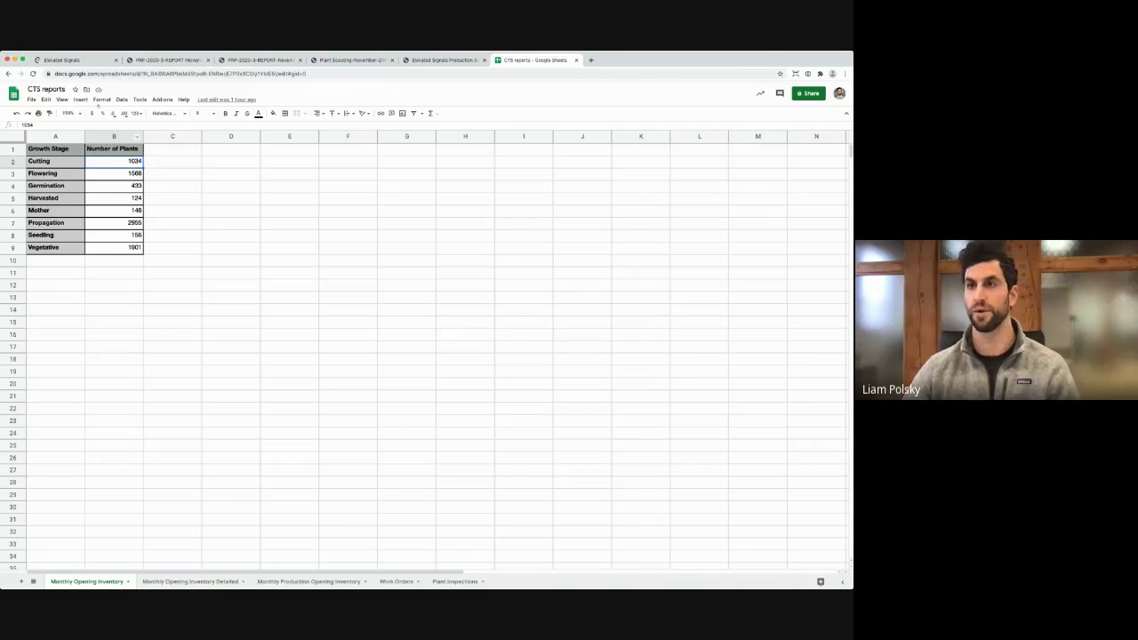
Bring up the cultivation Monthly Opening Inventory Detailed report form in Elevated Signals, and view the matching sheet in the CTS reports spreadsheet
{"action": "left_click", "coordinate": [78, 63]}
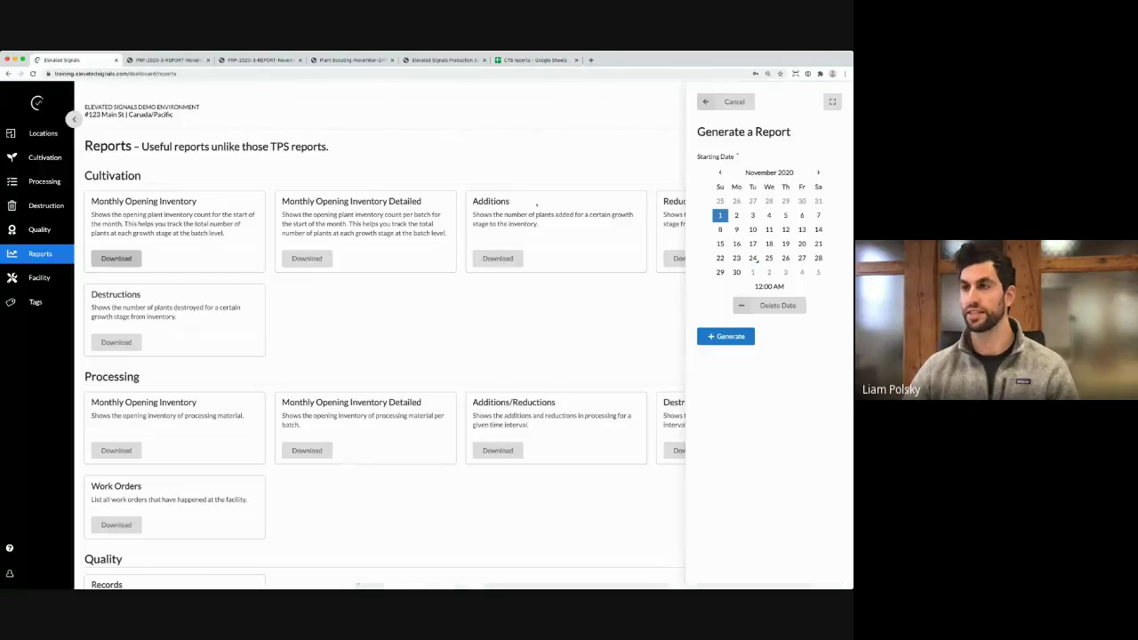
{"action": "left_click", "coordinate": [720, 170]}
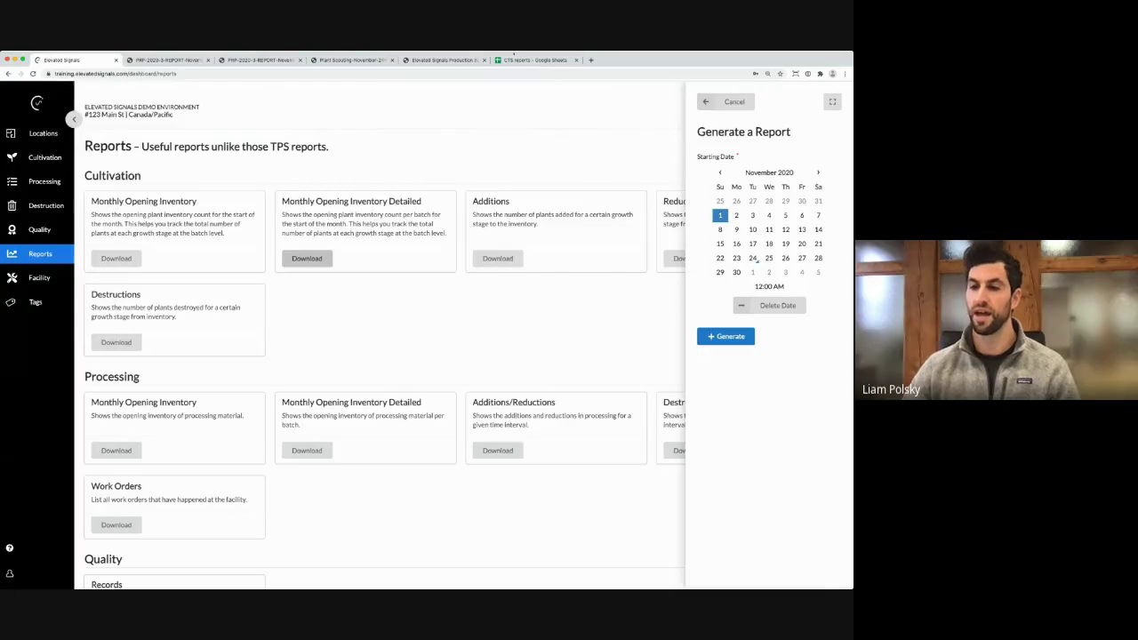
{"action": "left_click", "coordinate": [532, 60]}
{"action": "left_click", "coordinate": [190, 582]}
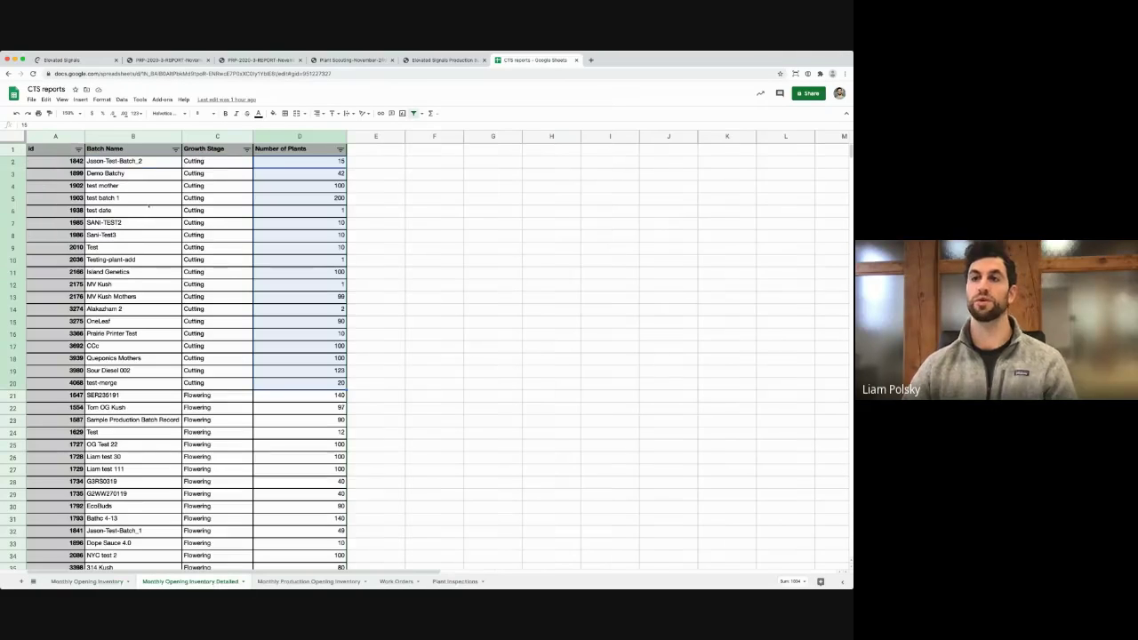
Filter the Growth Stage column of the Monthly Opening Inventory Detailed sheet to show only Flowering batches
{"action": "left_click", "coordinate": [610, 236]}
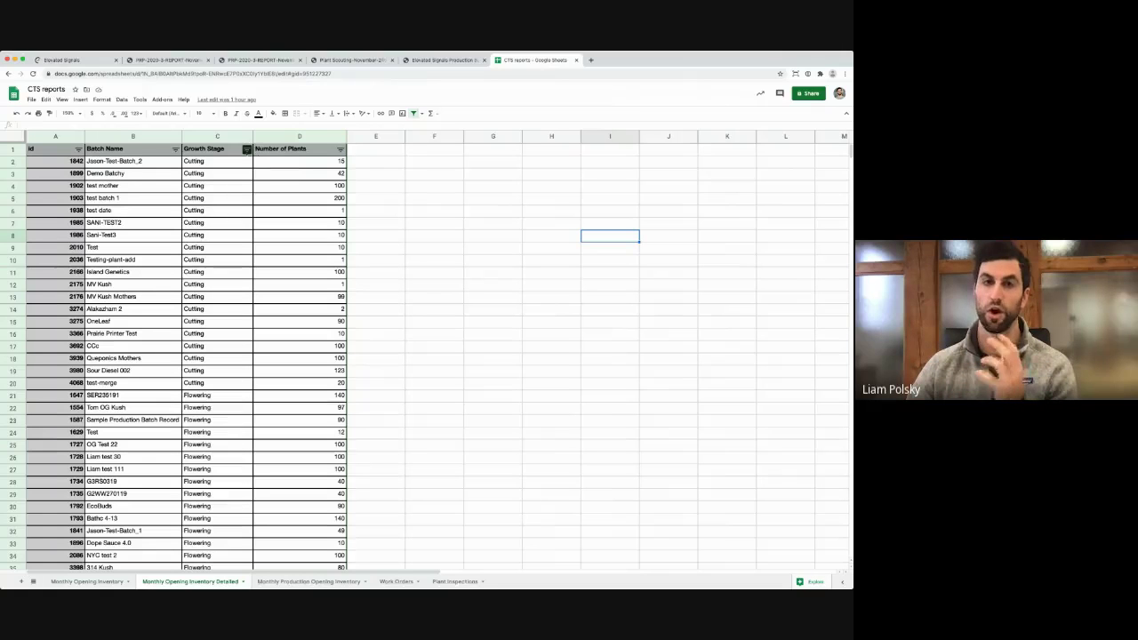
{"action": "left_click", "coordinate": [247, 149]}
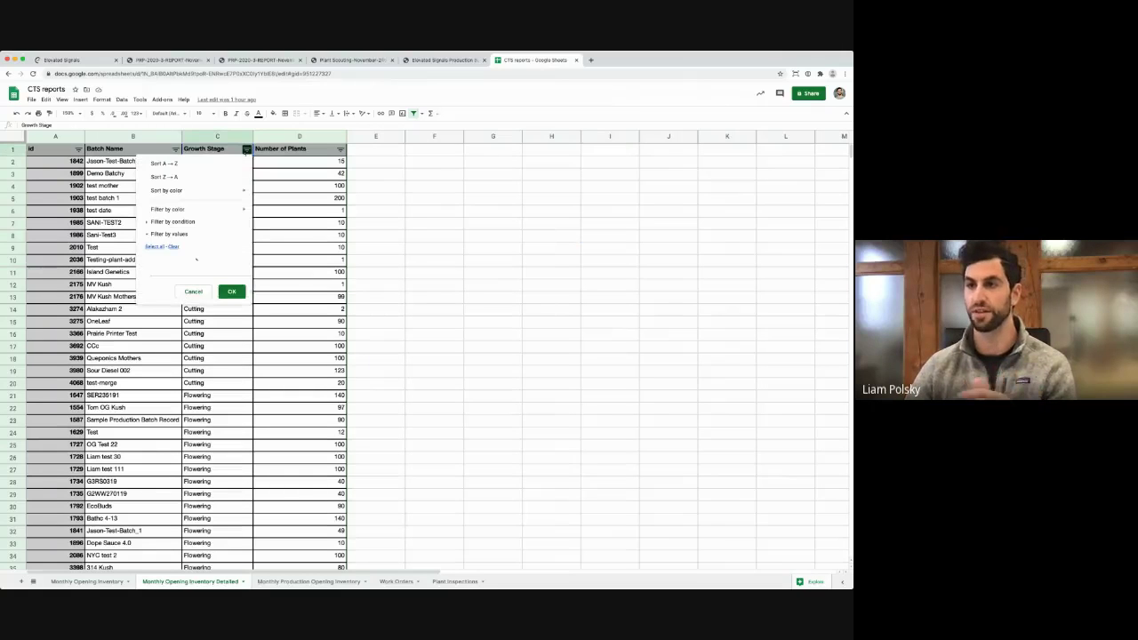
{"action": "left_click", "coordinate": [175, 247]}
{"action": "left_click", "coordinate": [173, 292]}
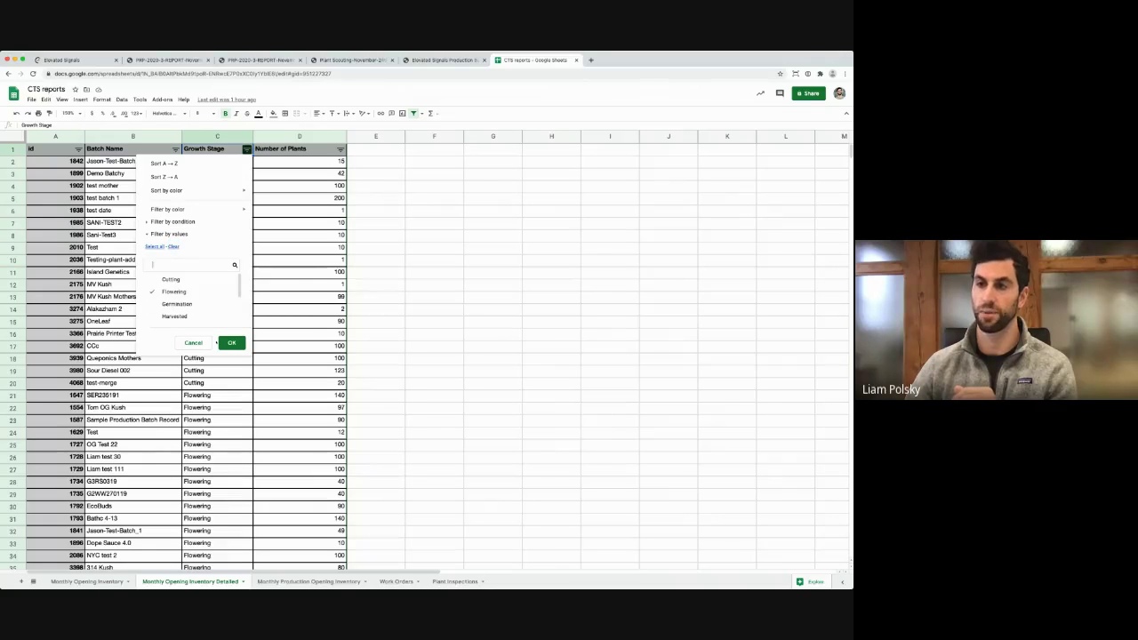
{"action": "left_click", "coordinate": [230, 342]}
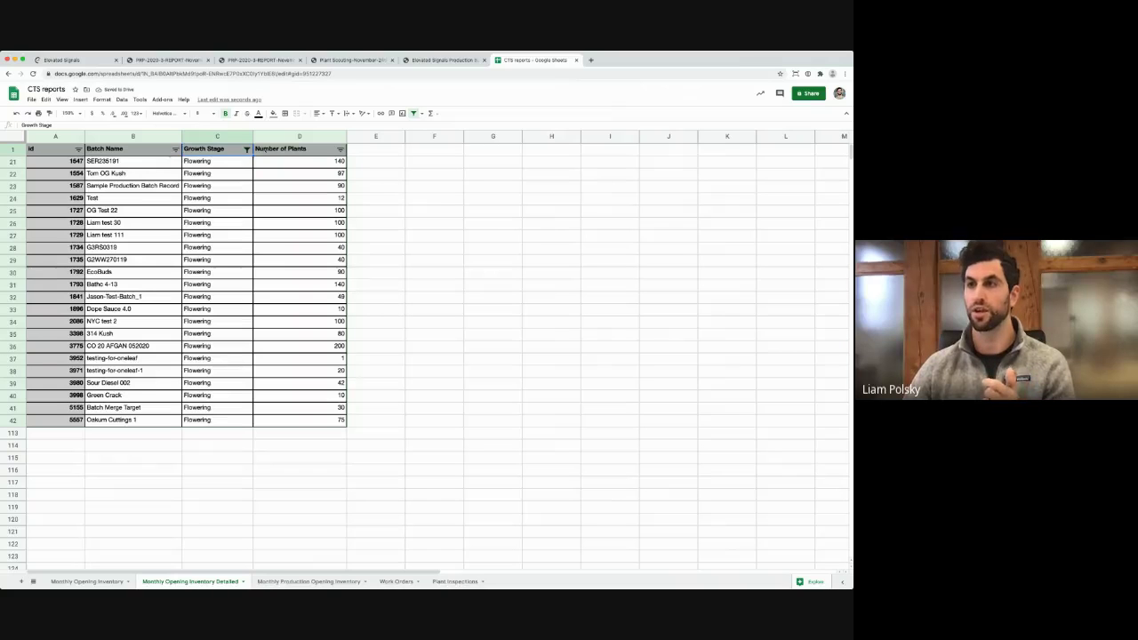
Sum the Number of Plants for the Flowering batches and compare it with the Flowering count in the Monthly Opening Inventory sheet
{"action": "left_click_drag", "start_coordinate": [284, 162], "coordinate": [308, 424]}
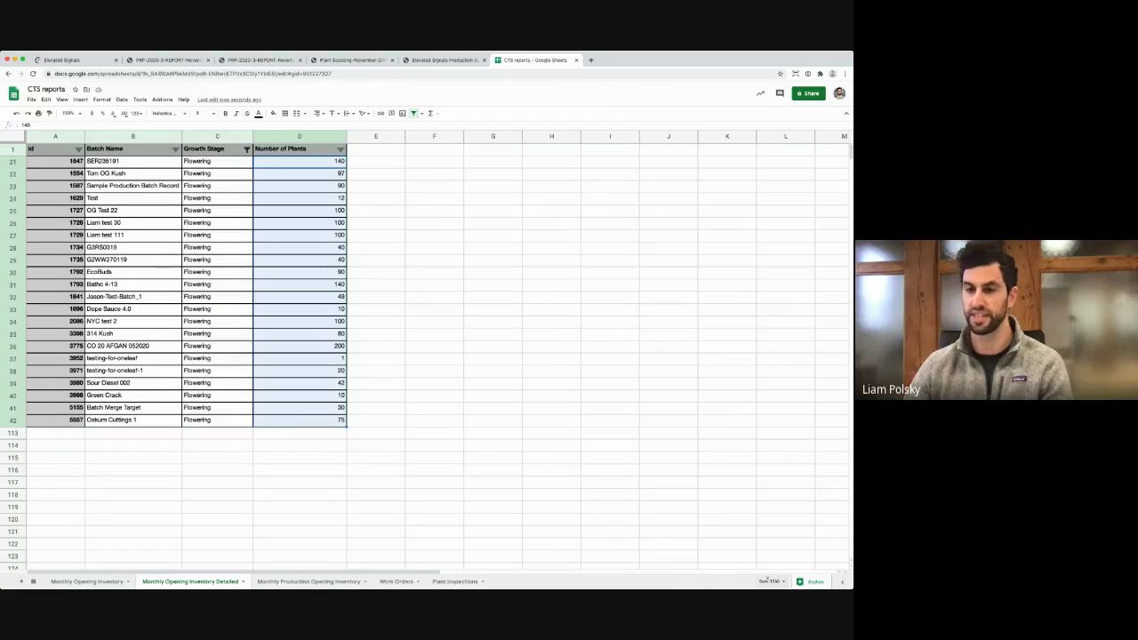
{"action": "left_click", "coordinate": [98, 581]}
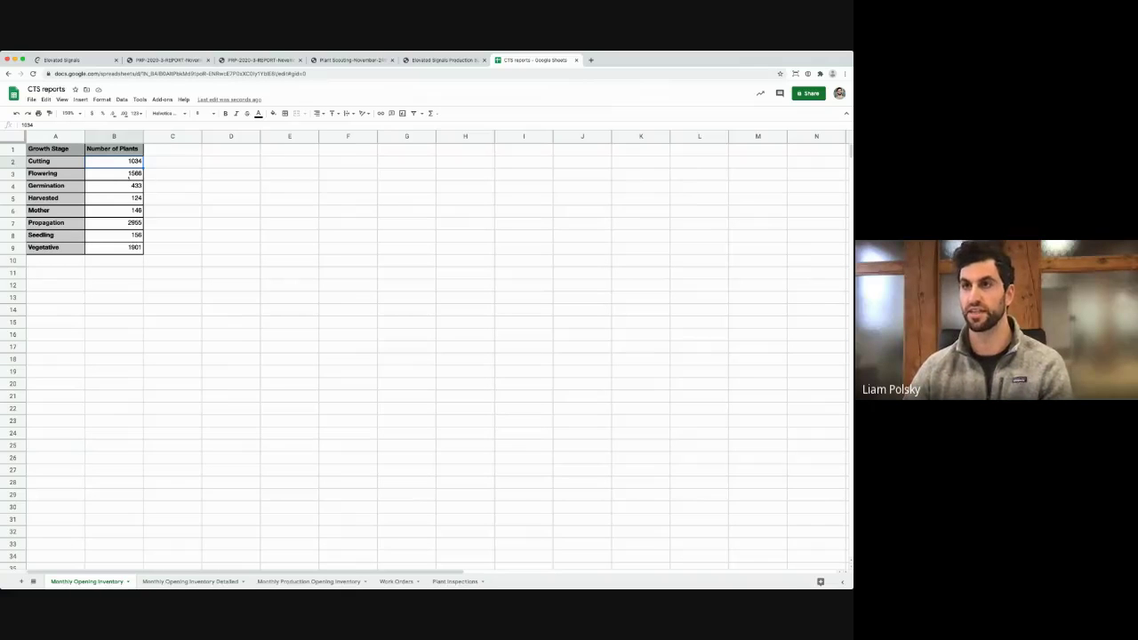
Switch back to Elevated Signals and close the report generation form without generating a report
{"action": "left_click", "coordinate": [78, 59]}
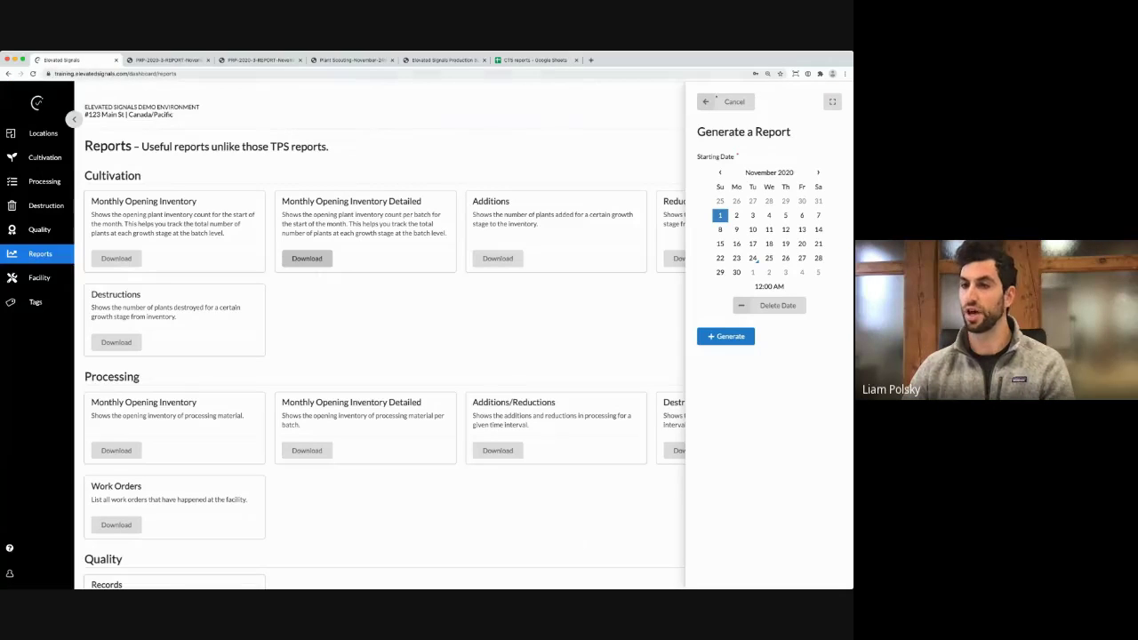
{"action": "left_click", "coordinate": [751, 103]}
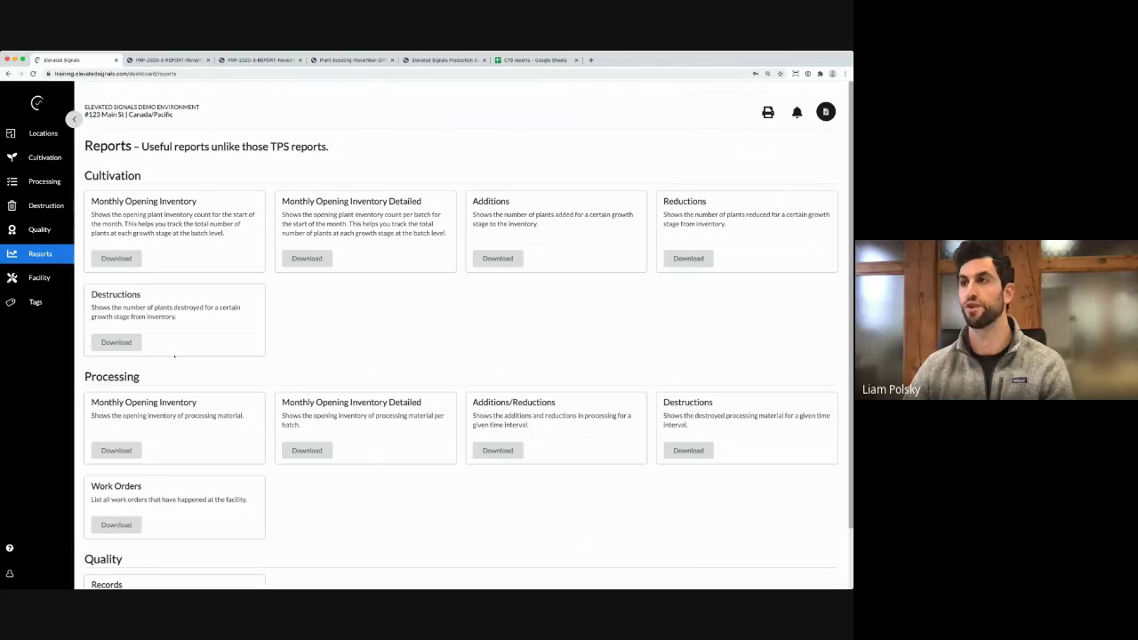
Switch to the CTS reports spreadsheet and filter the type column of the Work Orders sheet to Packaging only
{"action": "key", "text": "super+9"}
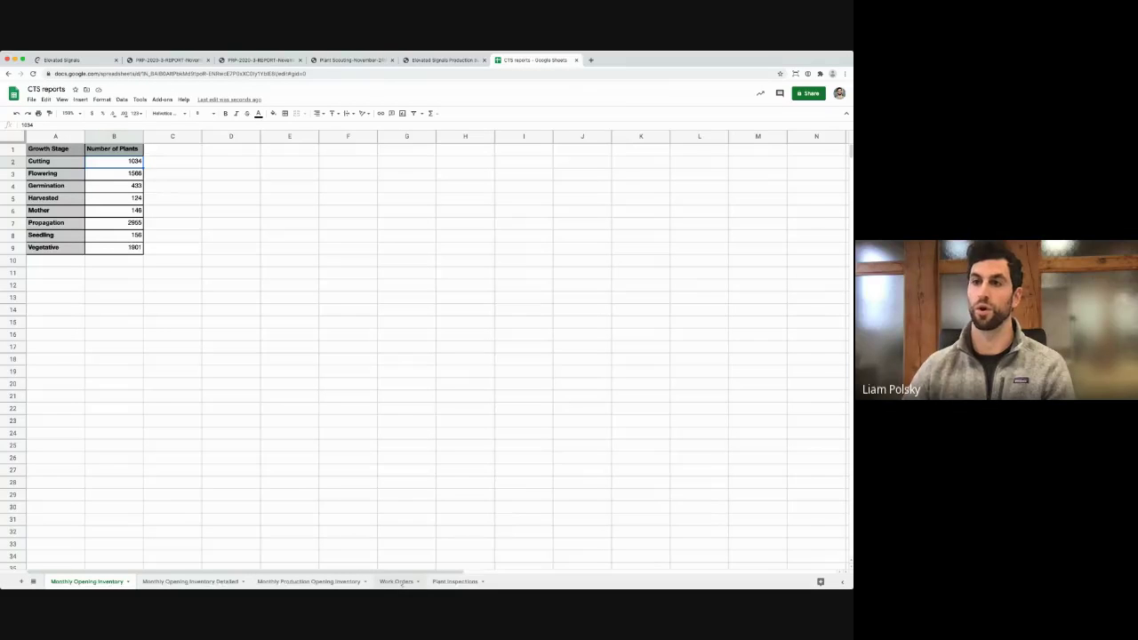
{"action": "left_click", "coordinate": [398, 581]}
{"action": "left_click", "coordinate": [137, 148]}
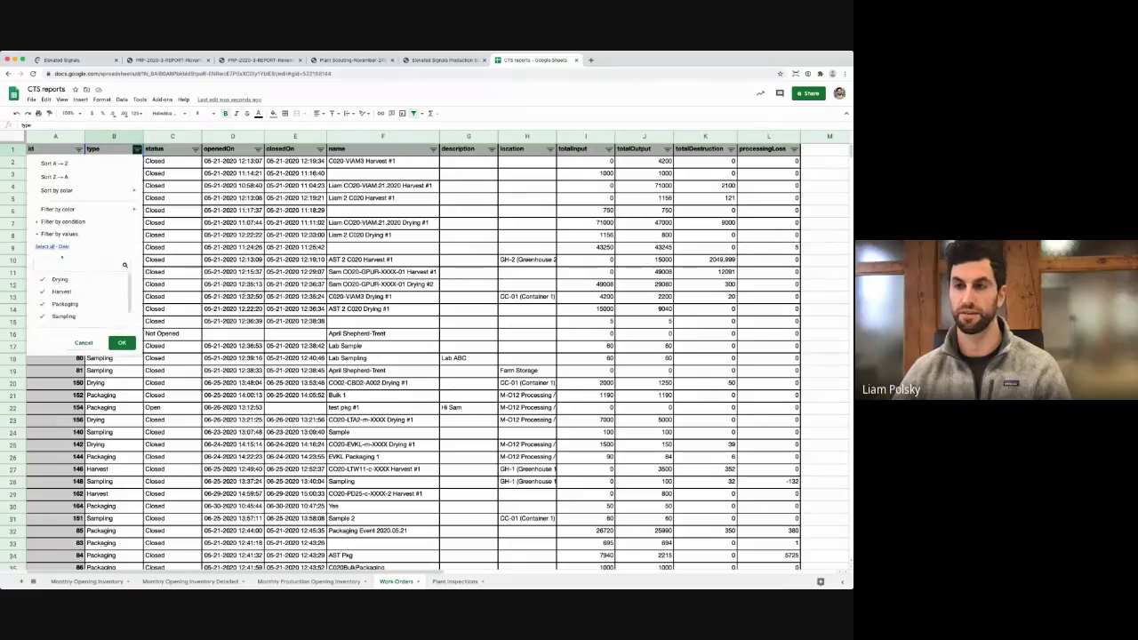
{"action": "left_click", "coordinate": [63, 246]}
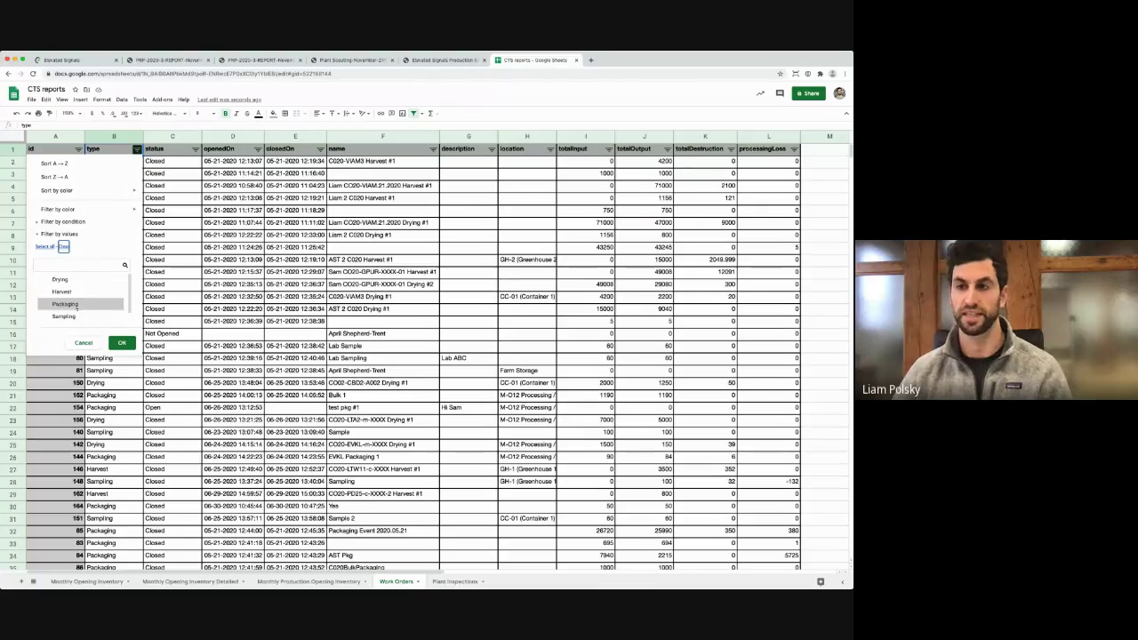
{"action": "scroll", "coordinate": [64, 297], "scroll_direction": "down", "scroll_amount": 1}
{"action": "left_click", "coordinate": [64, 296]}
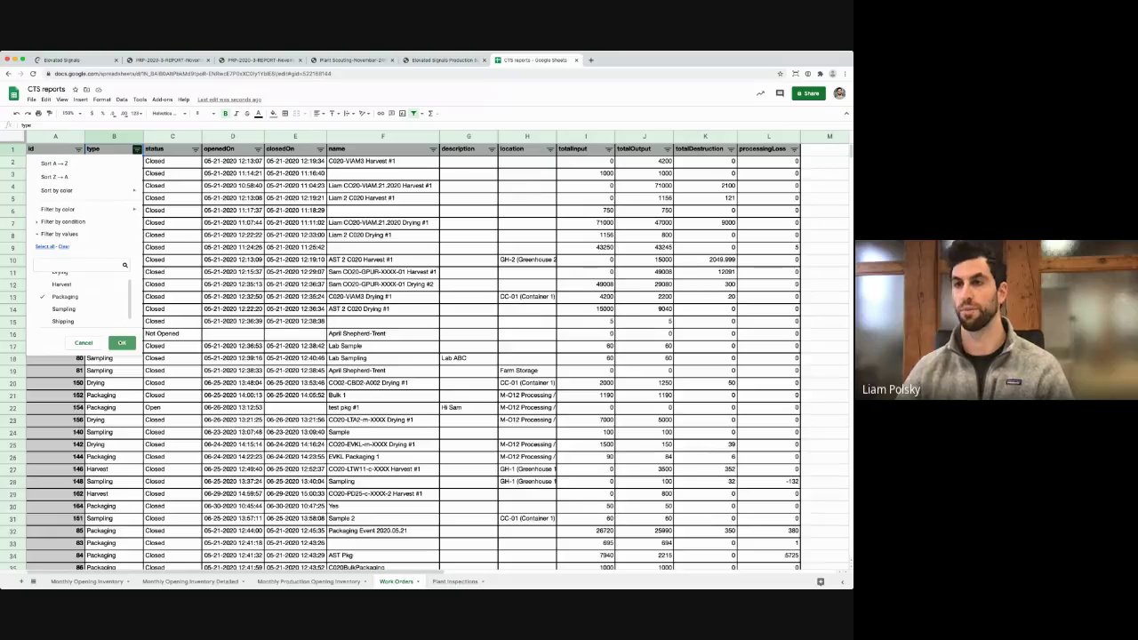
{"action": "left_click", "coordinate": [122, 343]}
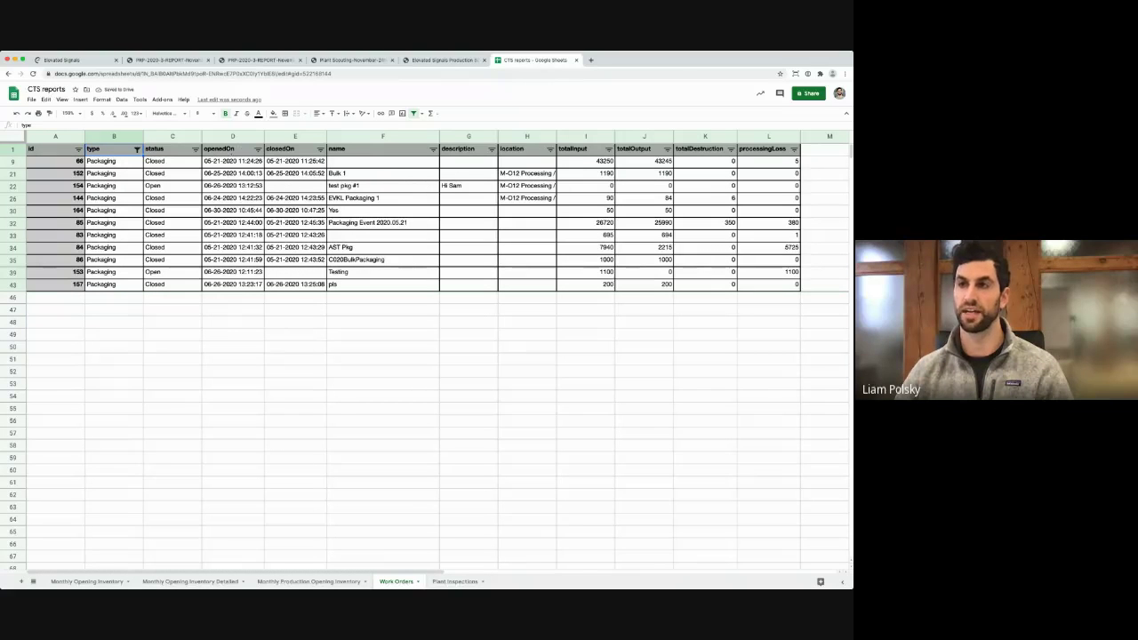
Examine the openedOn, closedOn, totalInput and totalOutput columns of the packaging work orders and sum their processingLoss values
{"action": "left_click", "coordinate": [233, 149]}
{"action": "left_click", "coordinate": [295, 149]}
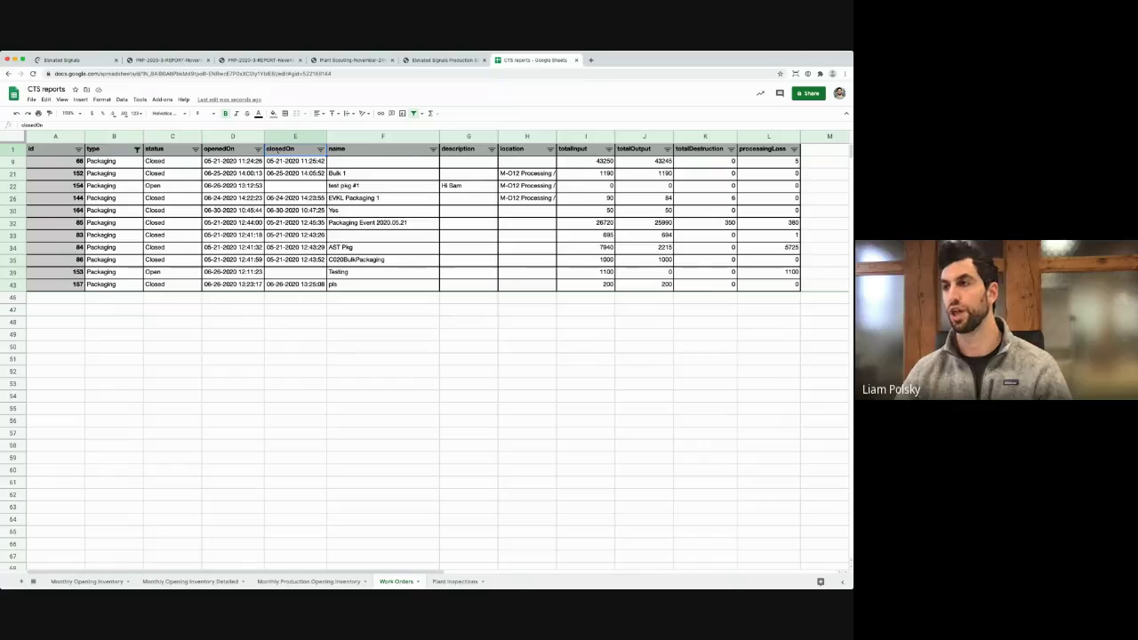
{"action": "left_click", "coordinate": [574, 149]}
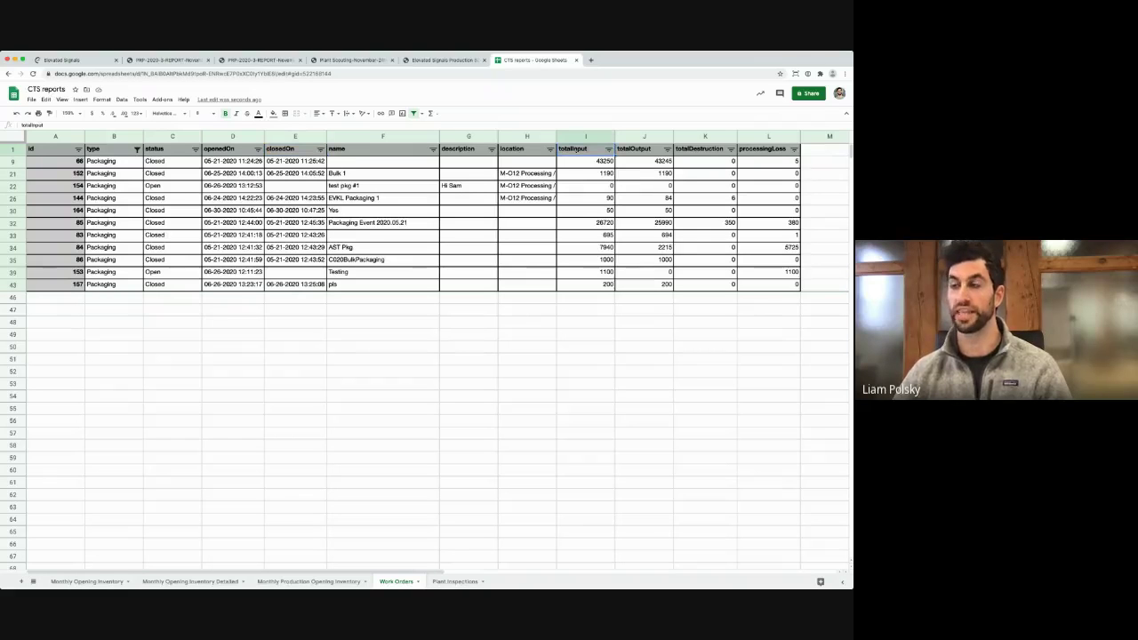
{"action": "left_click", "coordinate": [627, 151]}
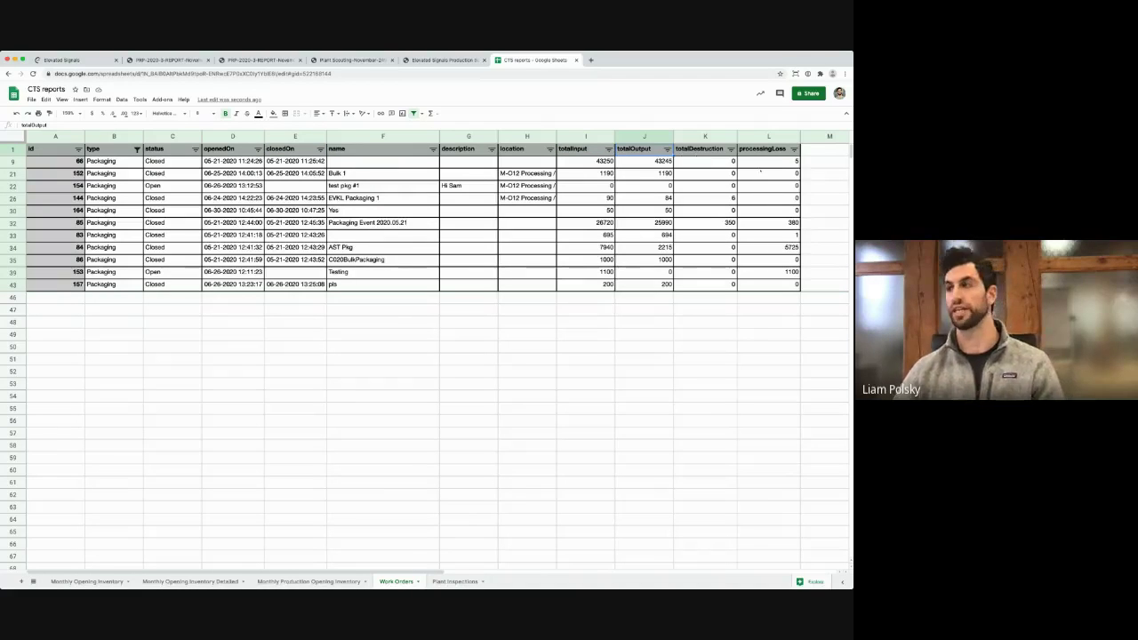
{"action": "left_click_drag", "start_coordinate": [765, 161], "coordinate": [761, 285]}
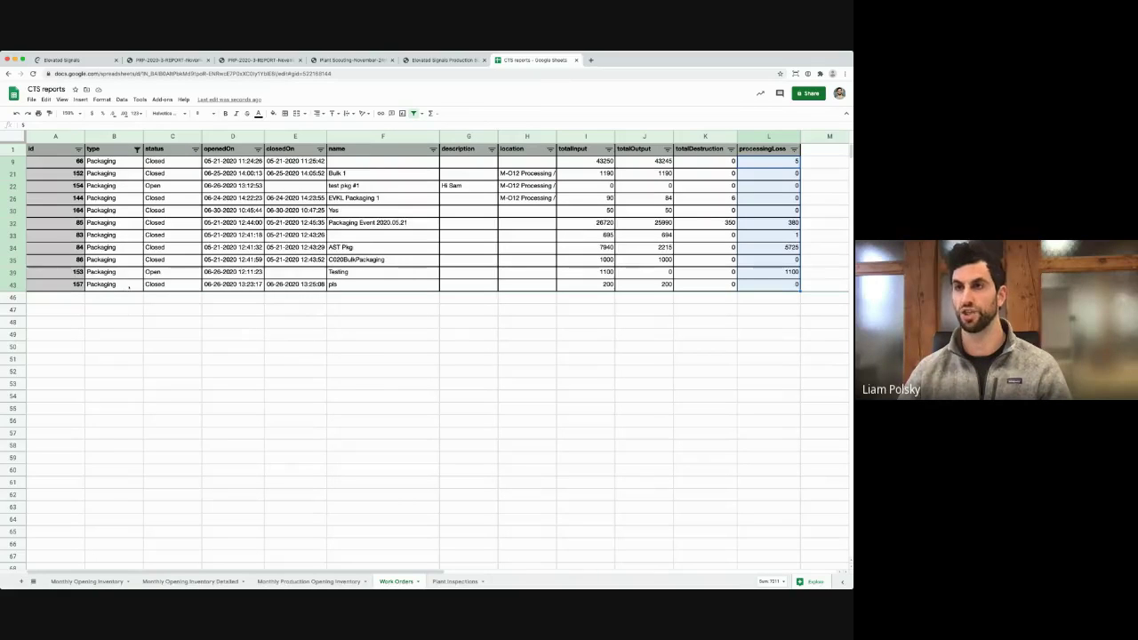
Switch to Elevated Signals, bring up the quality Records report form and set its record type to Plant Scouting
{"action": "left_click", "coordinate": [71, 59]}
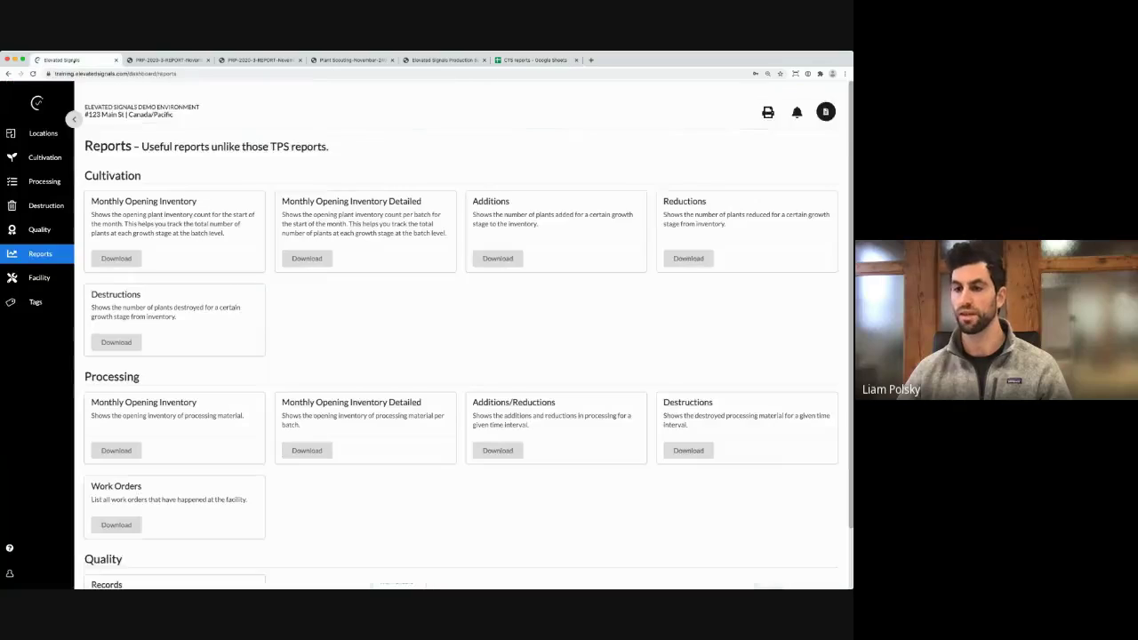
{"action": "scroll", "coordinate": [462, 338], "scroll_direction": "down", "scroll_amount": 2}
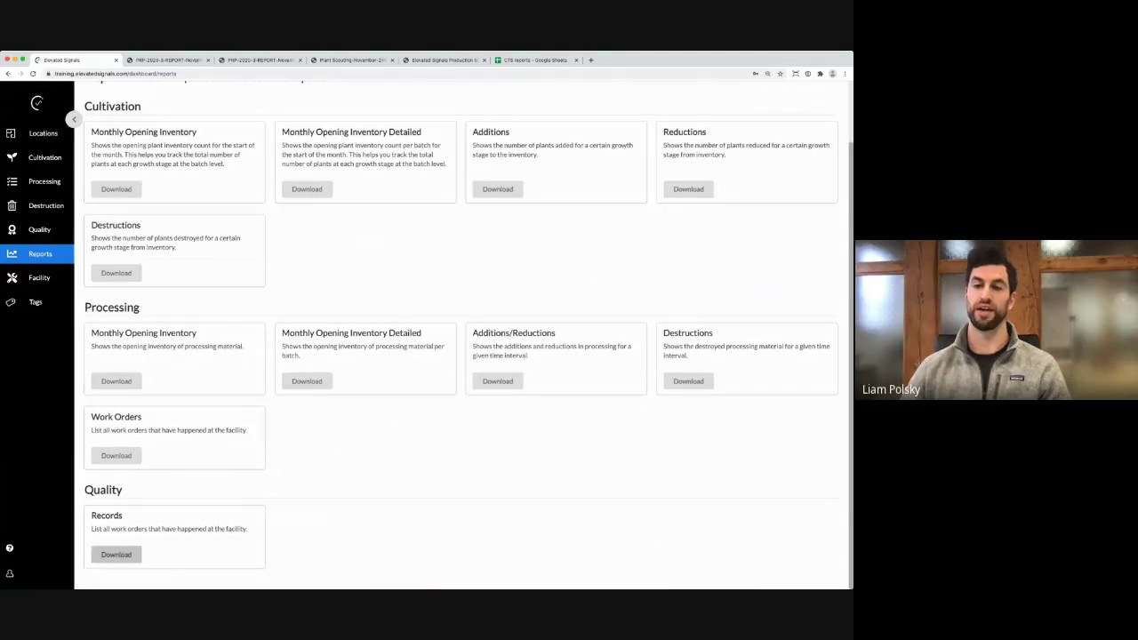
{"action": "left_click", "coordinate": [116, 553]}
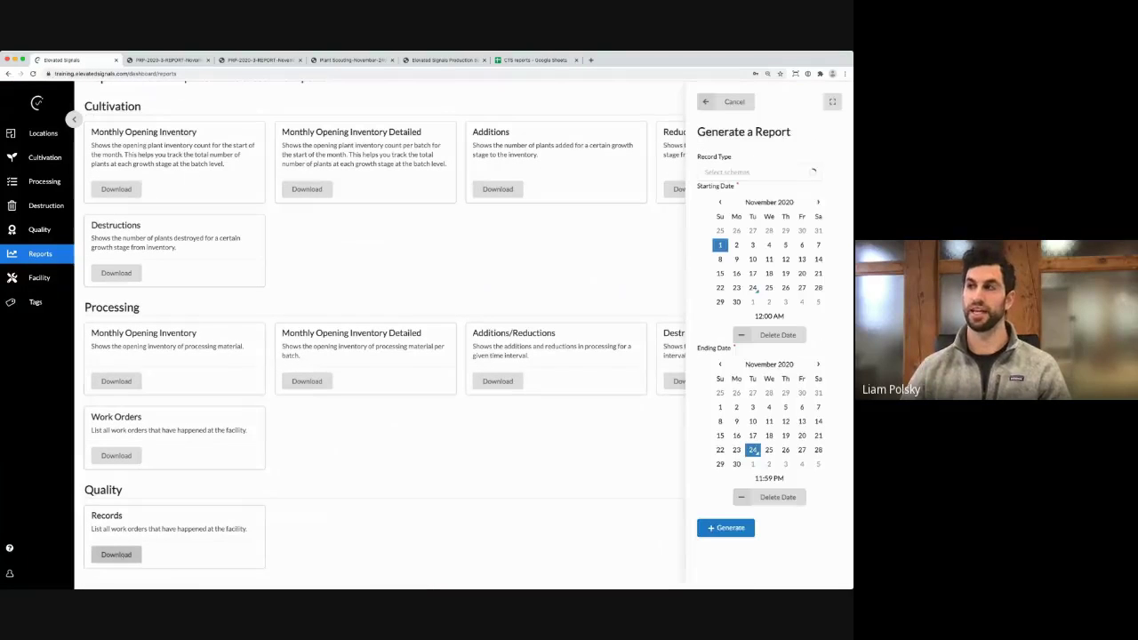
{"action": "left_click", "coordinate": [756, 172]}
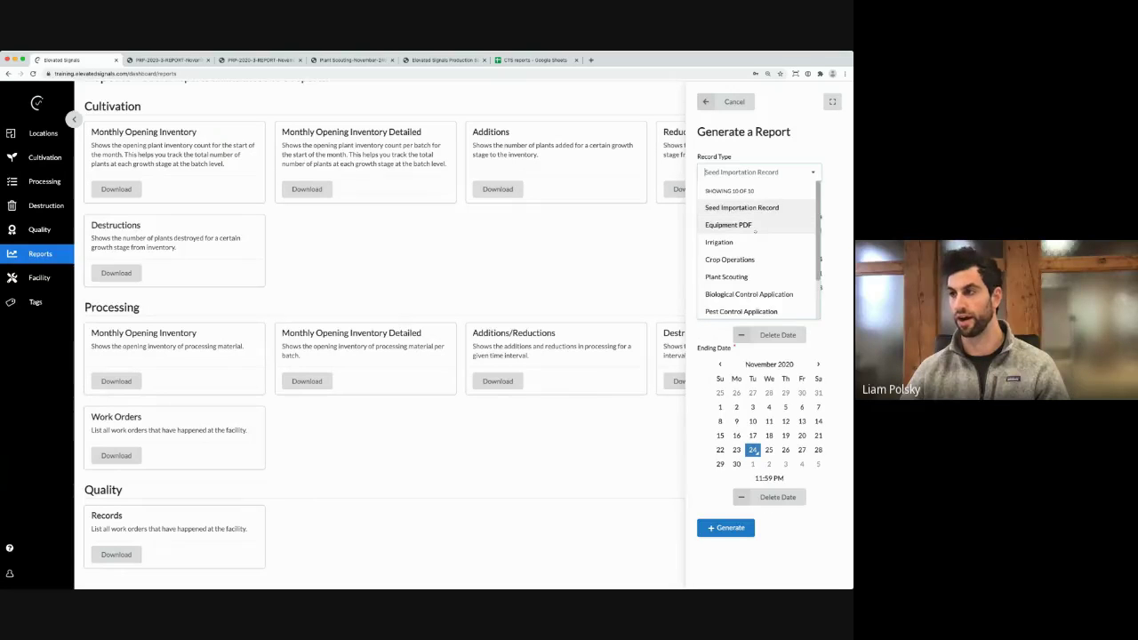
{"action": "scroll", "coordinate": [751, 227], "scroll_direction": "down", "scroll_amount": 3}
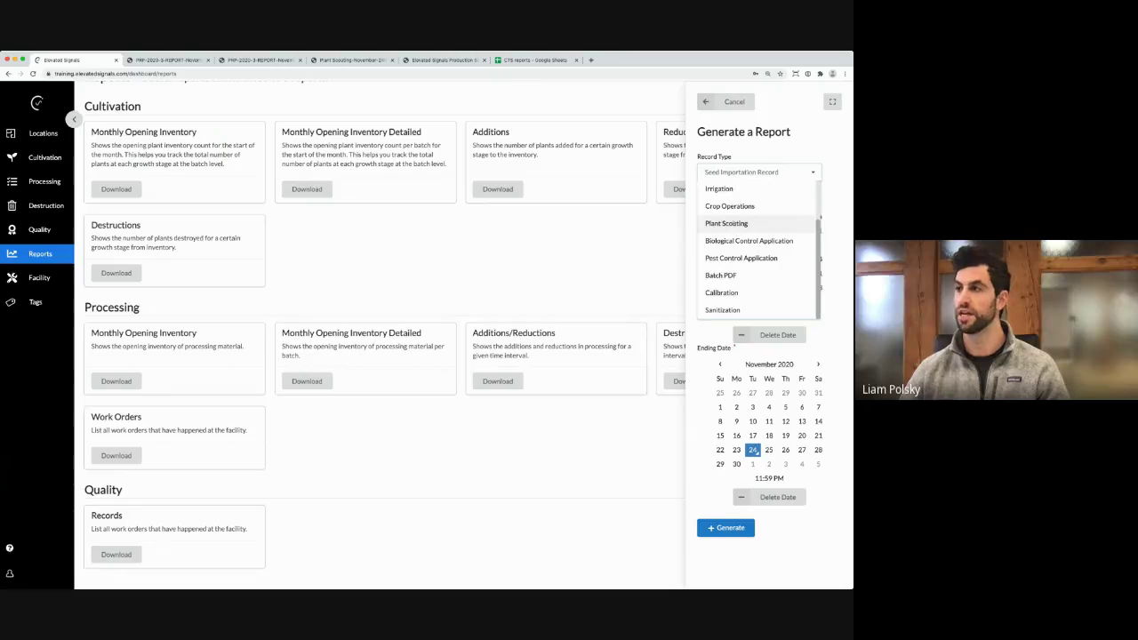
{"action": "left_click", "coordinate": [738, 223]}
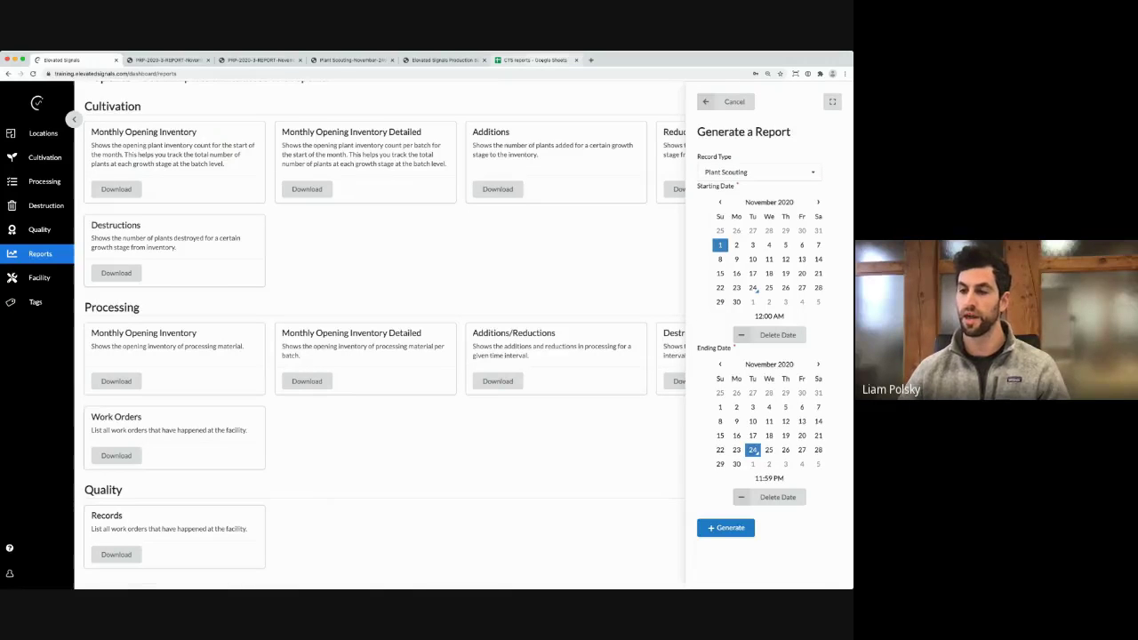
Switch to the Plant Inspections sheet in CTS reports and examine the Pests or Pathogens entries and the remaining columns through Additional Notes
{"action": "left_click", "coordinate": [534, 60]}
{"action": "left_click", "coordinate": [455, 580]}
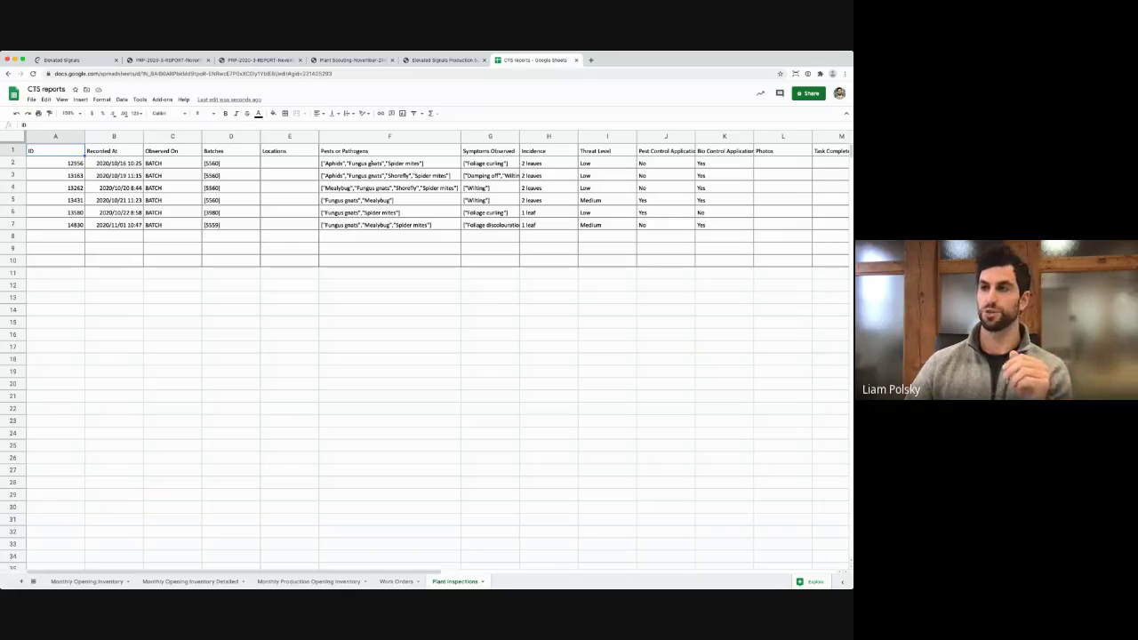
{"action": "left_click_drag", "start_coordinate": [374, 164], "coordinate": [383, 226]}
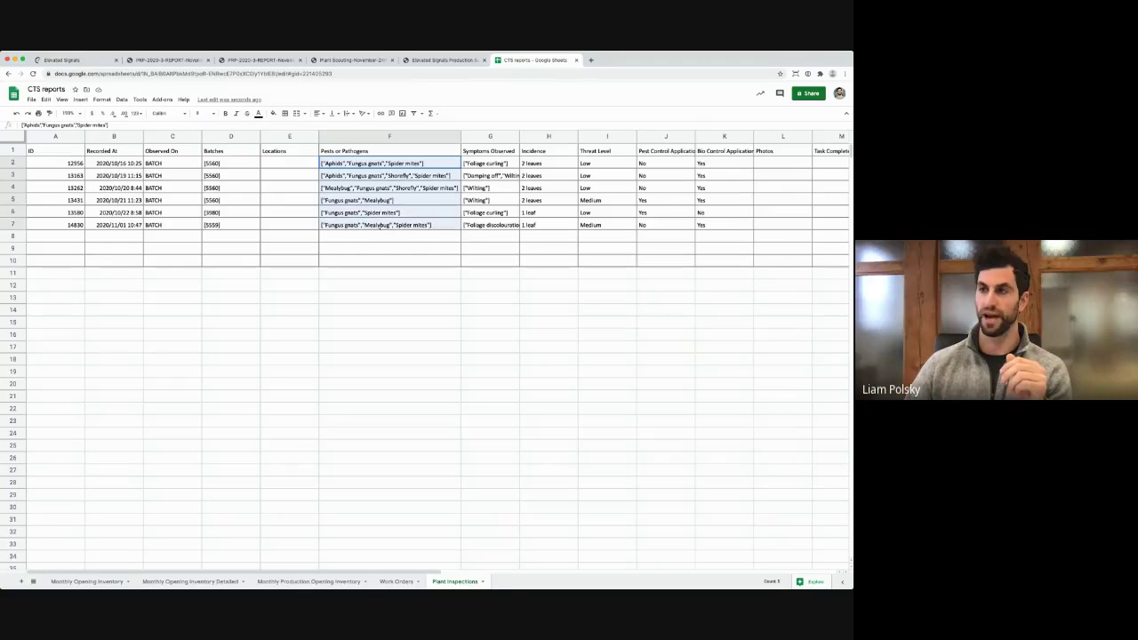
{"action": "scroll", "coordinate": [381, 226], "scroll_direction": "right", "scroll_amount": 3}
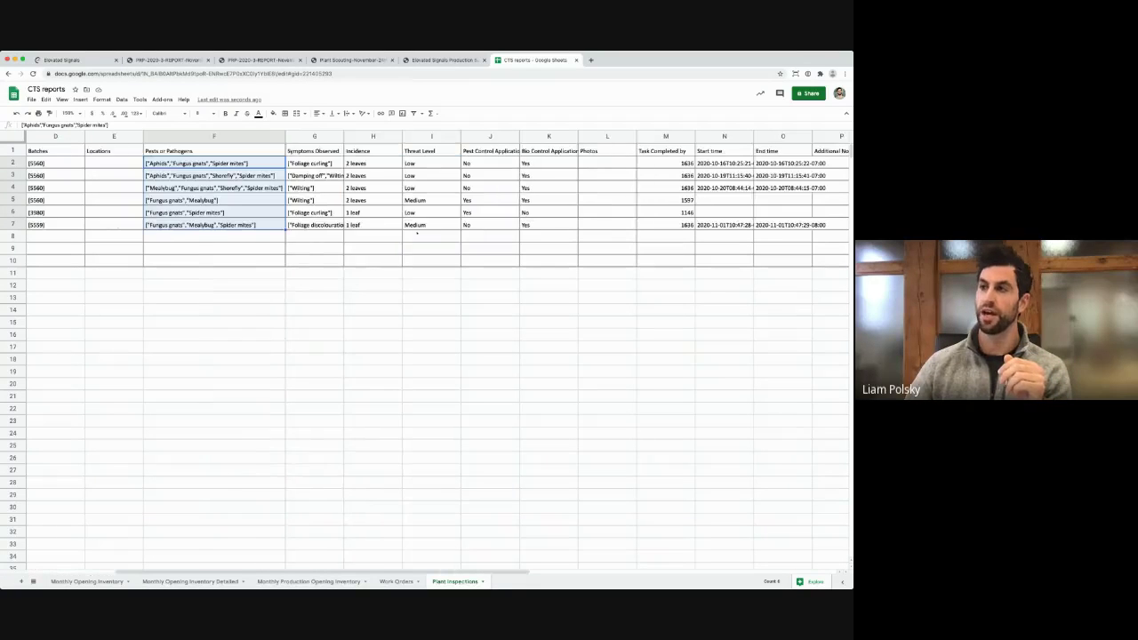
{"action": "scroll", "coordinate": [649, 164], "scroll_direction": "right", "scroll_amount": 1}
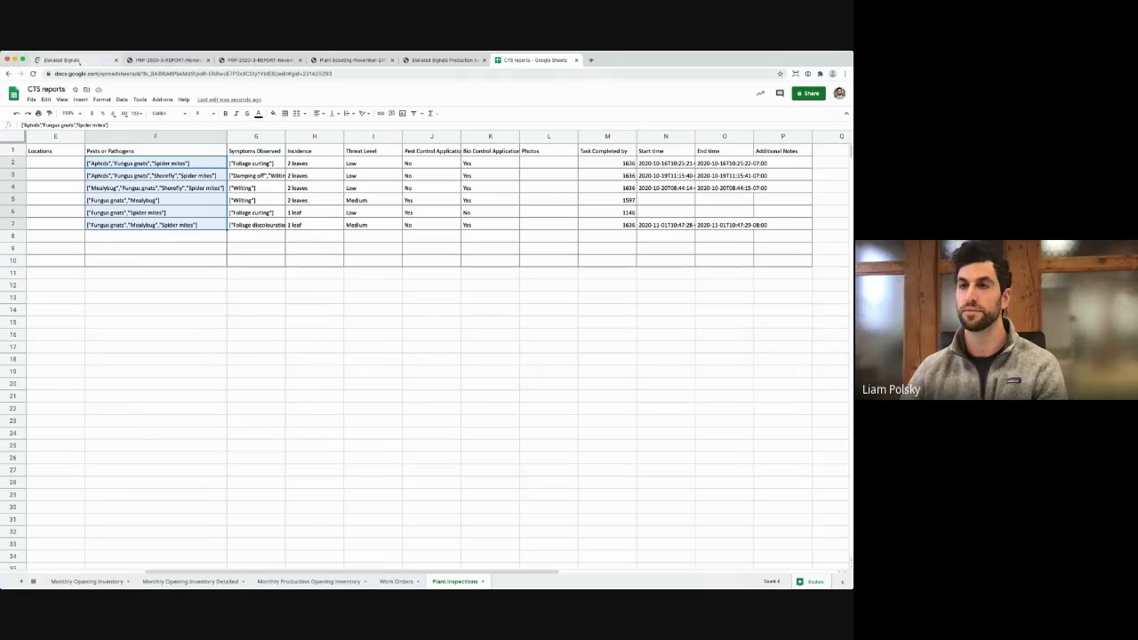
Switch back to Elevated Signals and look over the Locations and Reports pages, finishing on the open Destruction Lots
{"action": "left_click", "coordinate": [79, 60]}
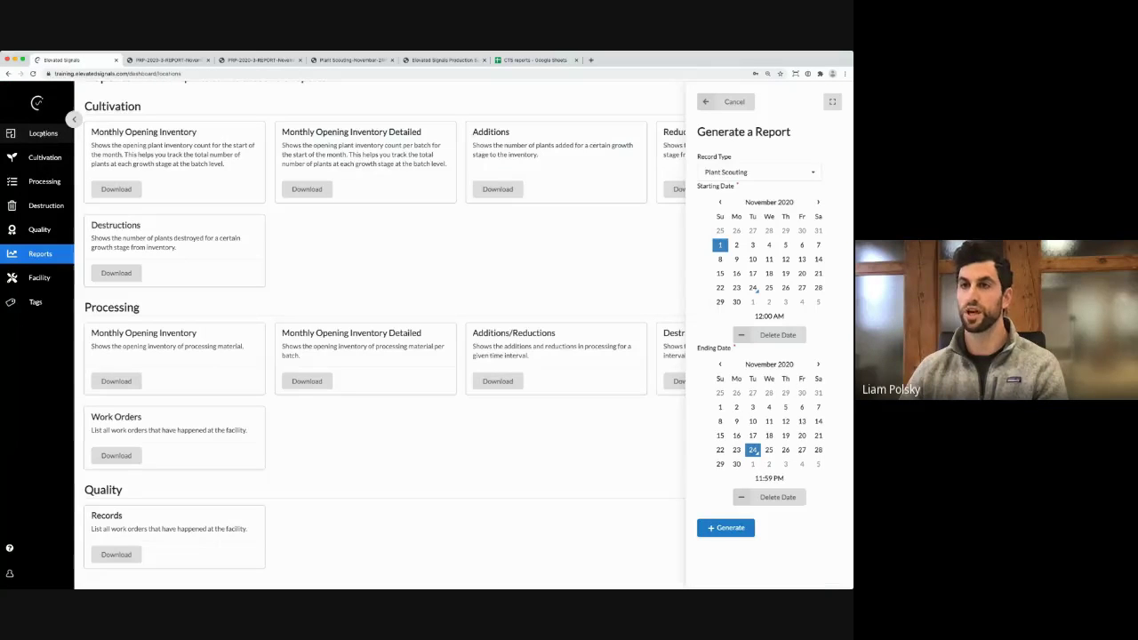
{"action": "left_click", "coordinate": [35, 132]}
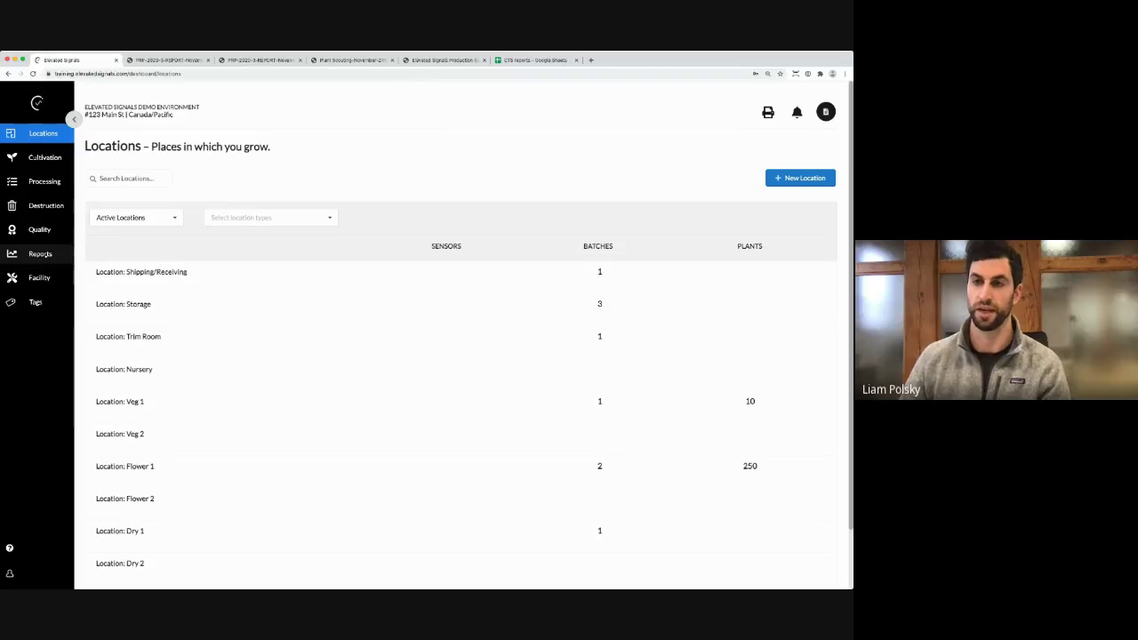
{"action": "left_click", "coordinate": [43, 256]}
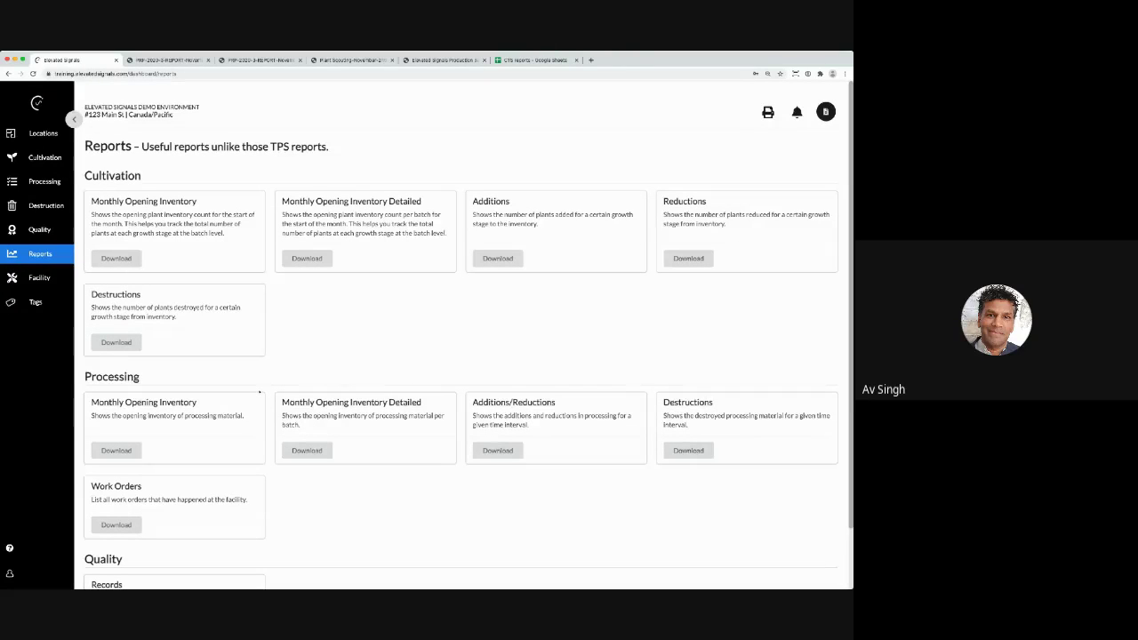
{"action": "left_click", "coordinate": [43, 134]}
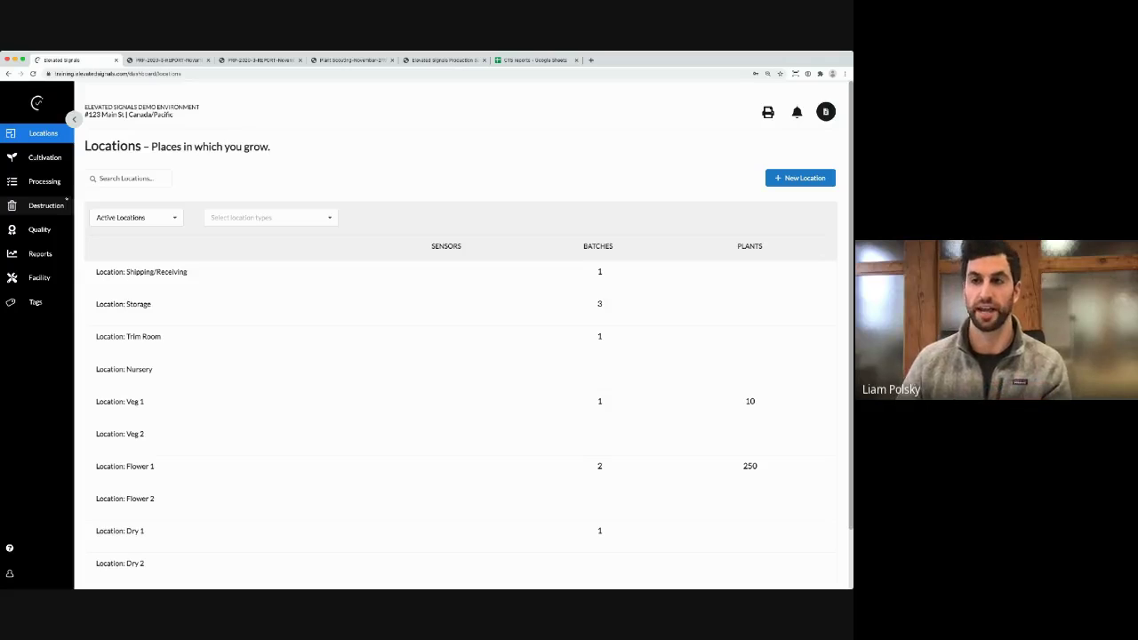
{"action": "left_click", "coordinate": [64, 204]}
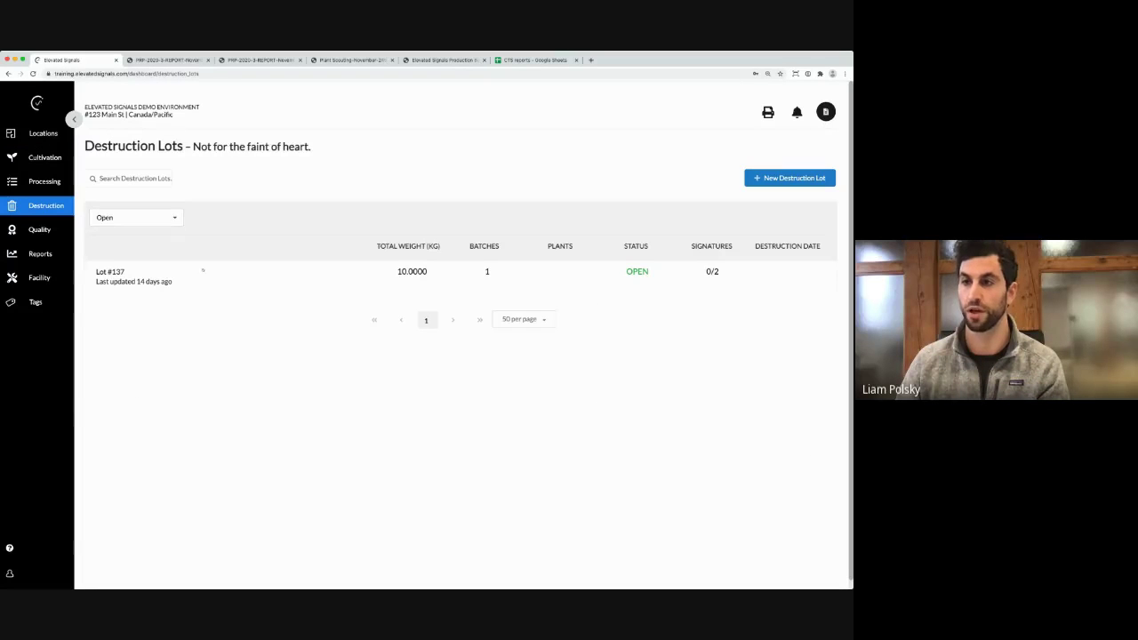
Look over the details of destruction Lot #137 and bring up the quality Form Management list
{"action": "left_click", "coordinate": [203, 270]}
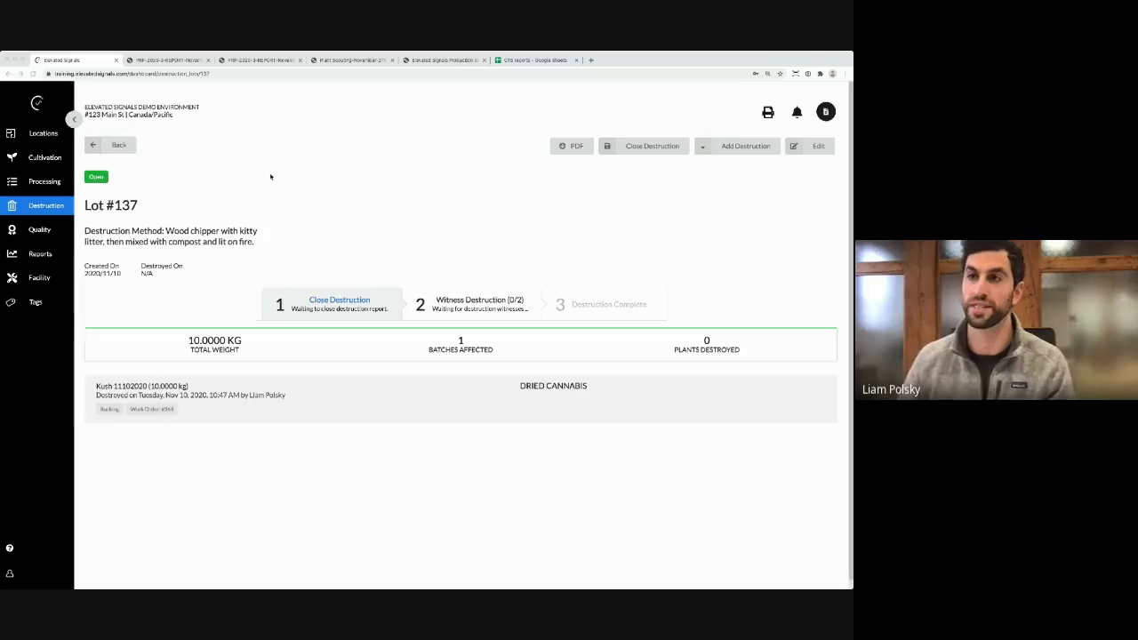
{"action": "mouse_move", "coordinate": [39, 230]}
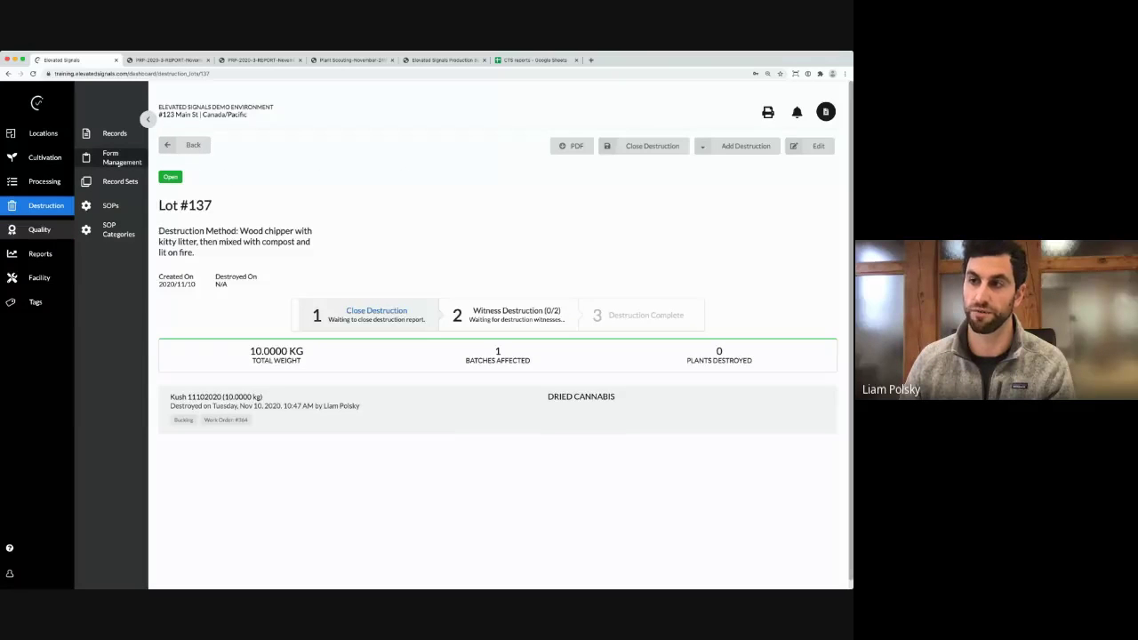
{"action": "left_click", "coordinate": [116, 157]}
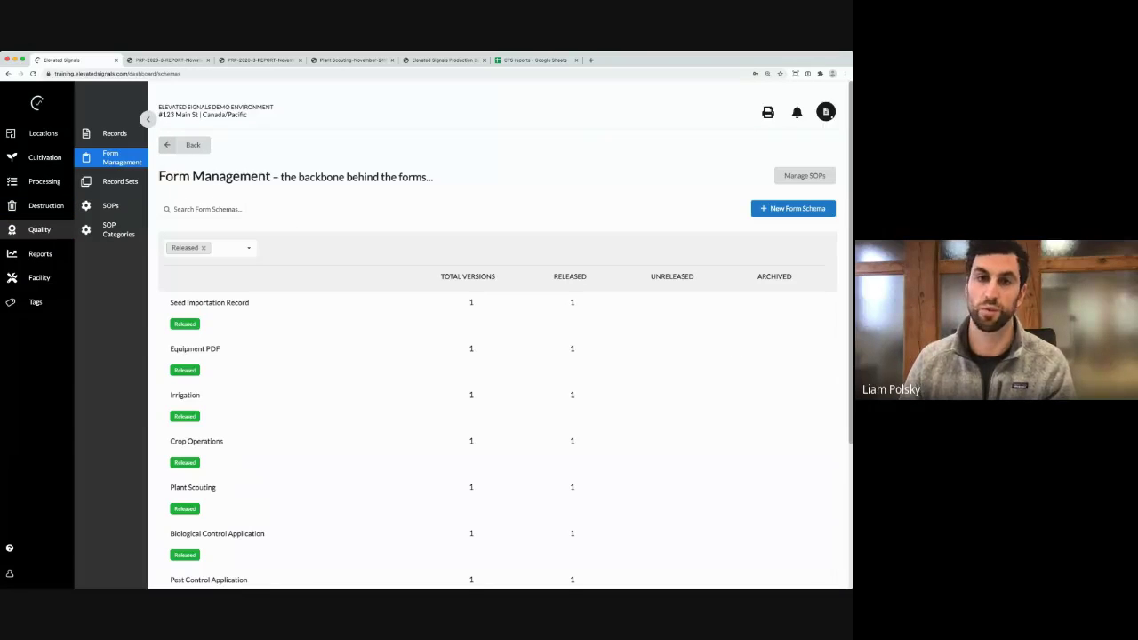
Browse the Quick Record templates, look through the Sanitization form's Activity options, and cancel the form
{"action": "left_click", "coordinate": [826, 112]}
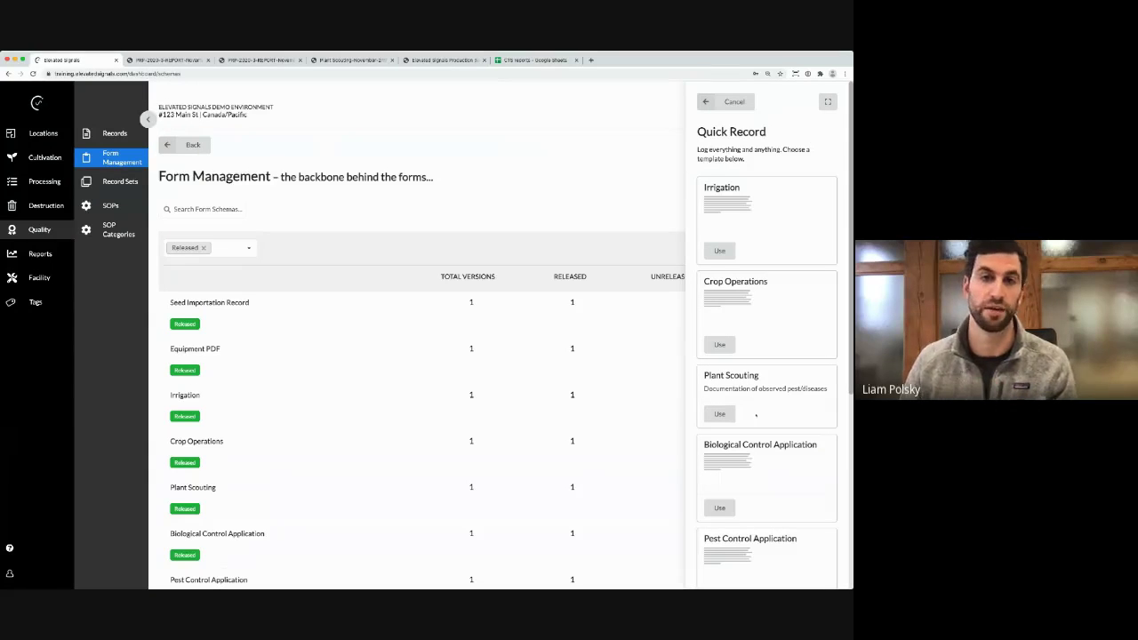
{"action": "scroll", "coordinate": [756, 415], "scroll_direction": "down", "scroll_amount": 1}
{"action": "scroll", "coordinate": [756, 415], "scroll_direction": "down", "scroll_amount": 5}
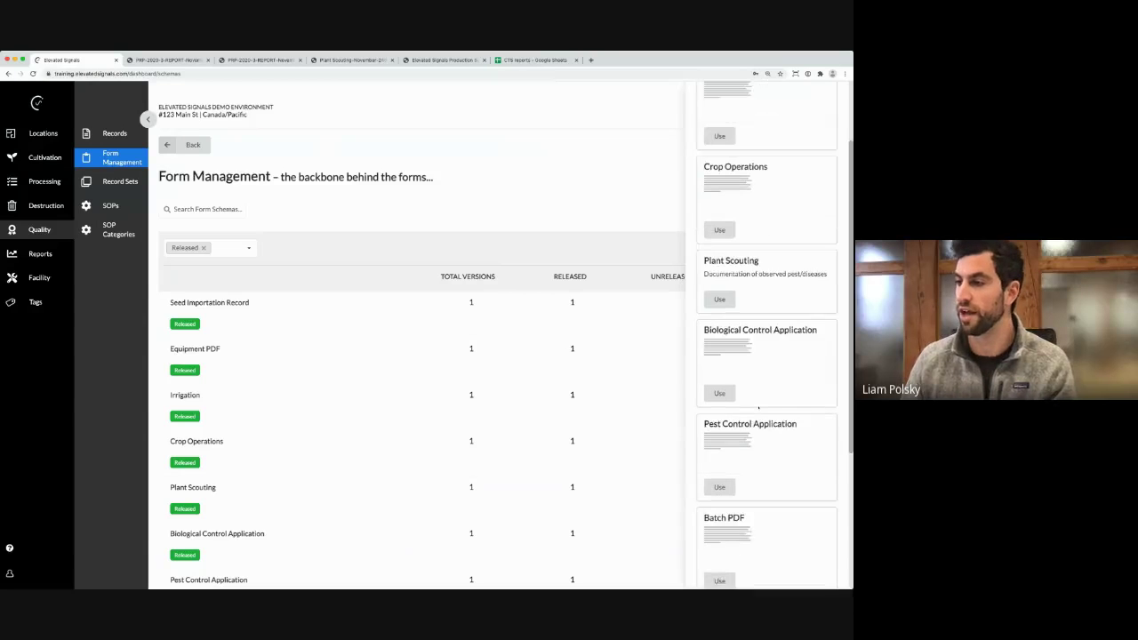
{"action": "left_click", "coordinate": [720, 569]}
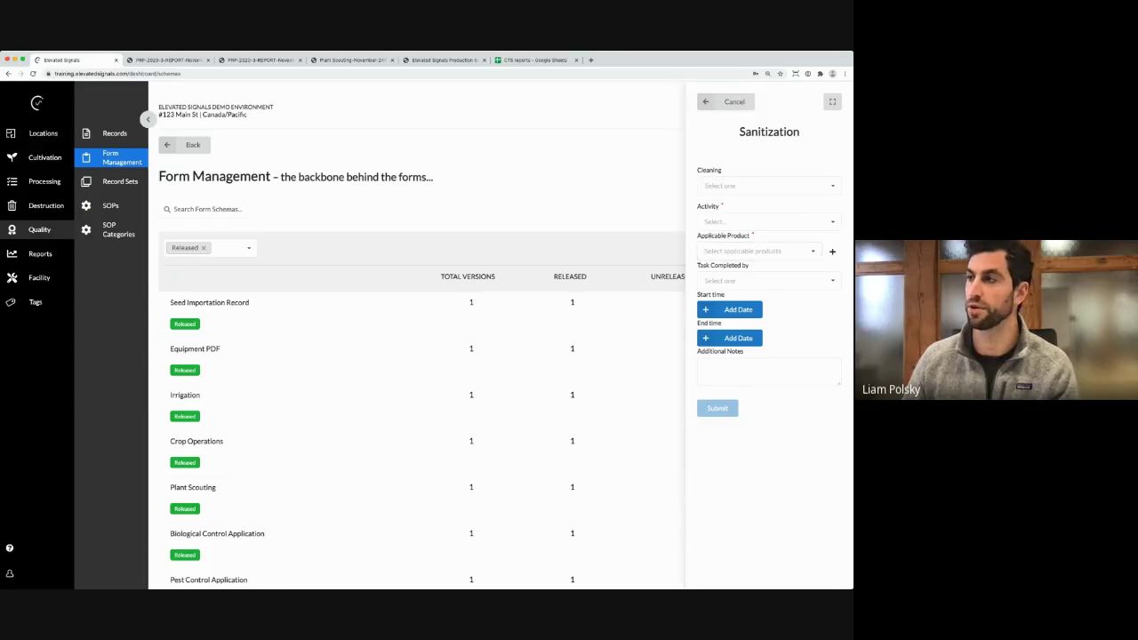
{"action": "left_click", "coordinate": [765, 222]}
{"action": "scroll", "coordinate": [769, 285], "scroll_direction": "down", "scroll_amount": 3}
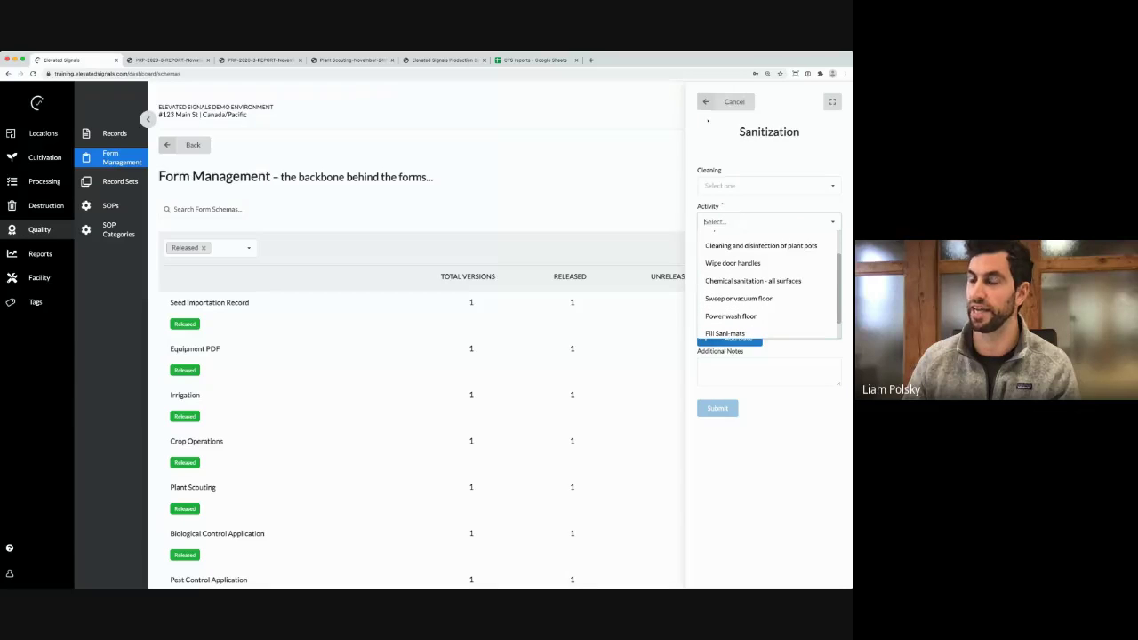
{"action": "left_click", "coordinate": [711, 102]}
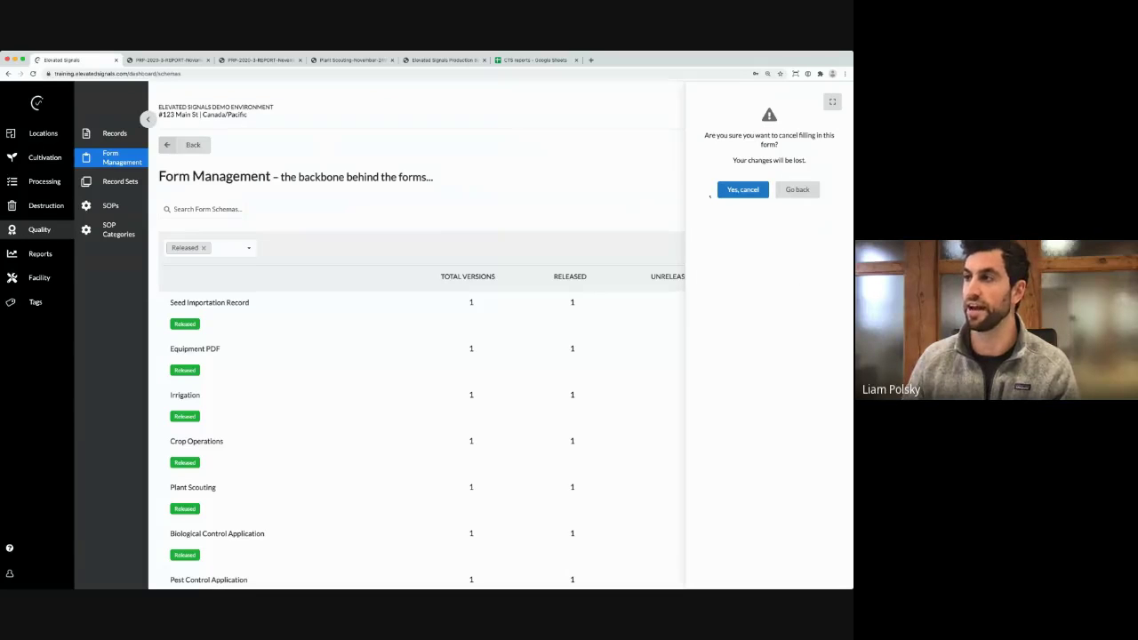
{"action": "left_click", "coordinate": [727, 191]}
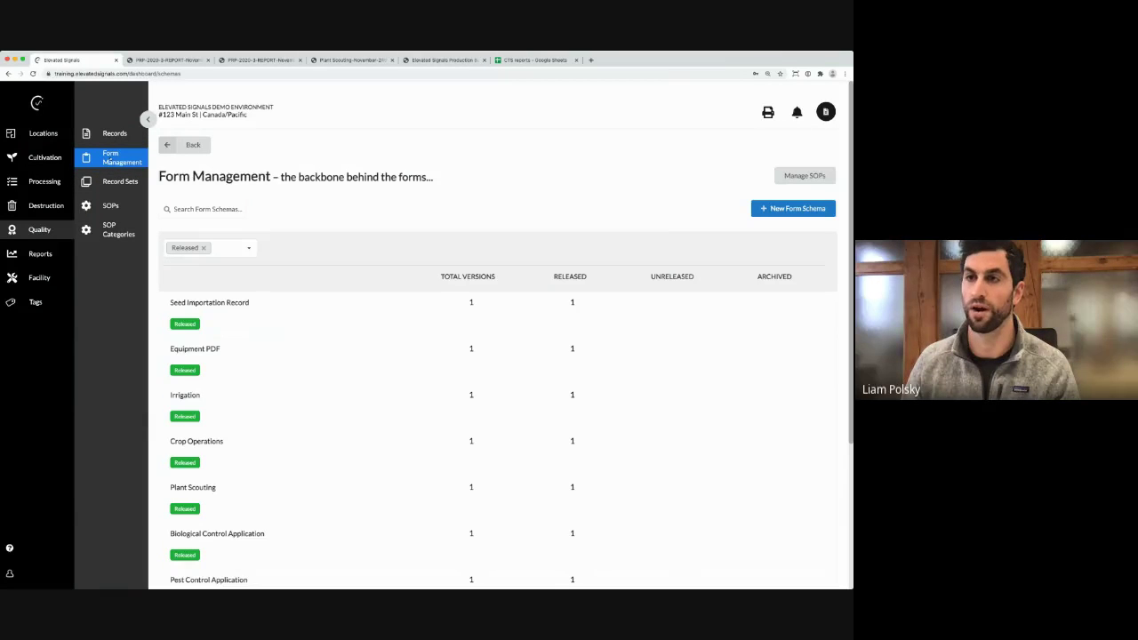
Bring up the quality Records library and filter its verification status to Unverified only
{"action": "left_click", "coordinate": [114, 134]}
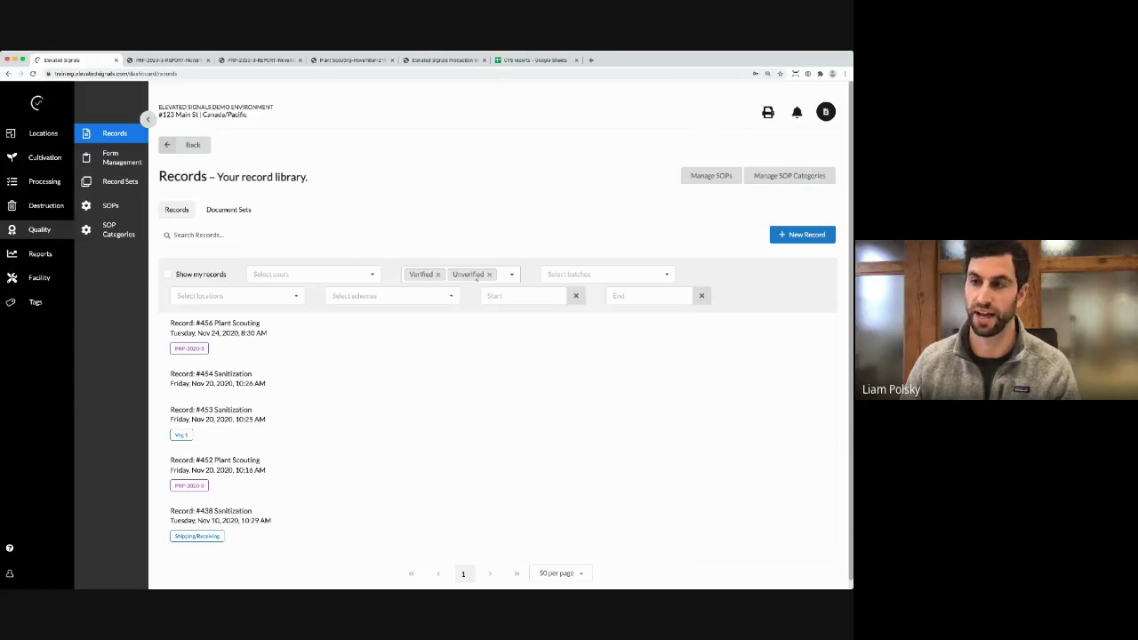
{"action": "left_click", "coordinate": [437, 274]}
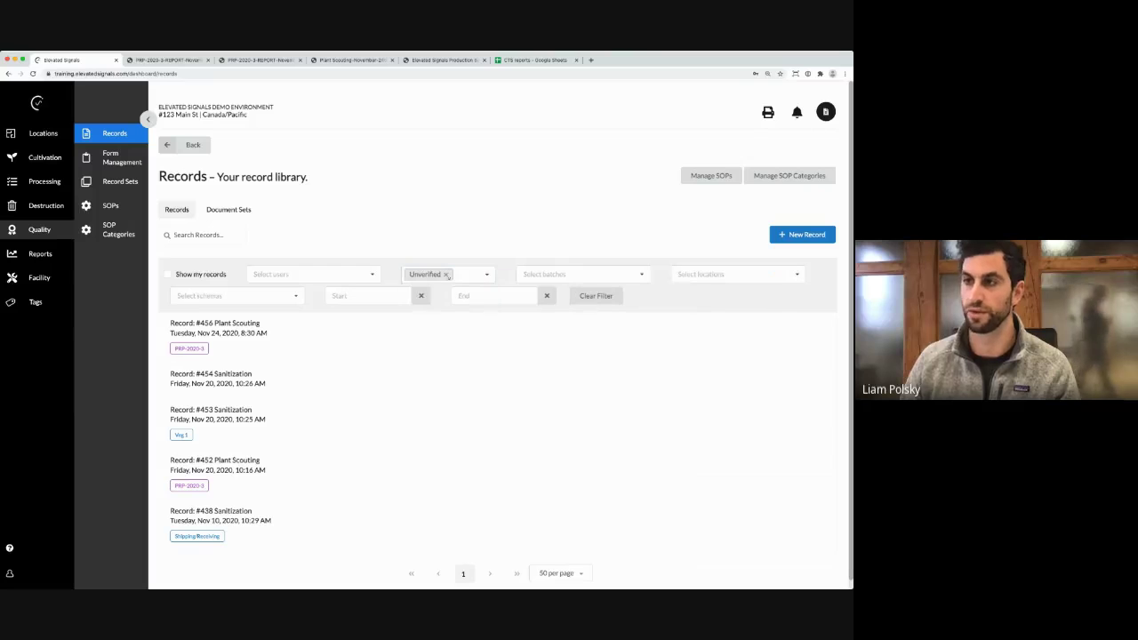
{"action": "left_click", "coordinate": [444, 277]}
{"action": "left_click", "coordinate": [444, 276]}
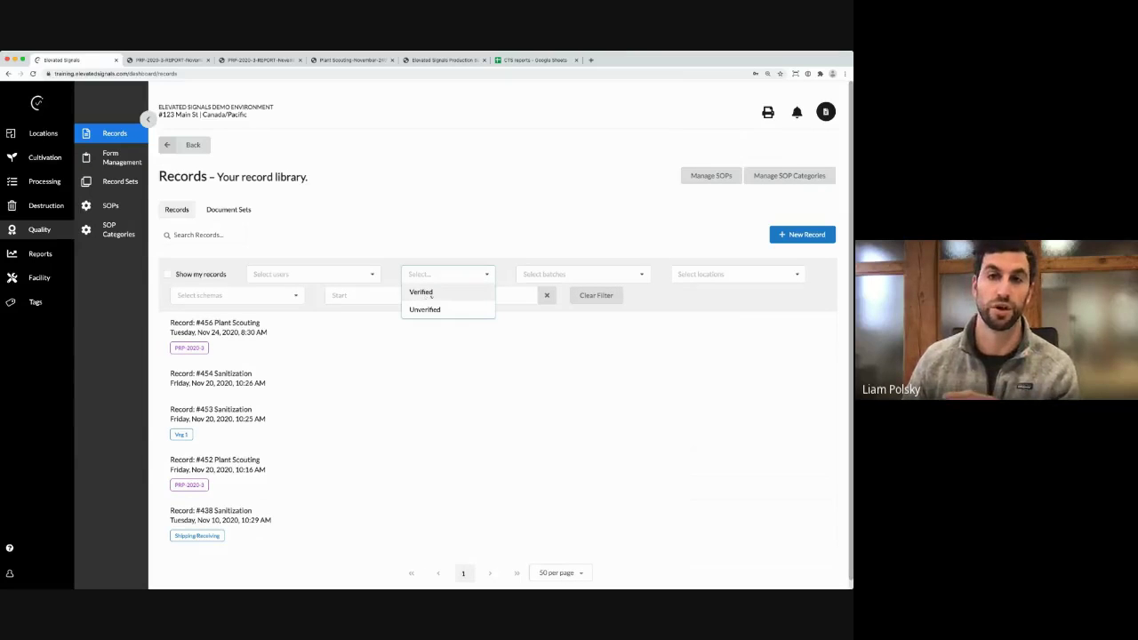
{"action": "left_click", "coordinate": [426, 309]}
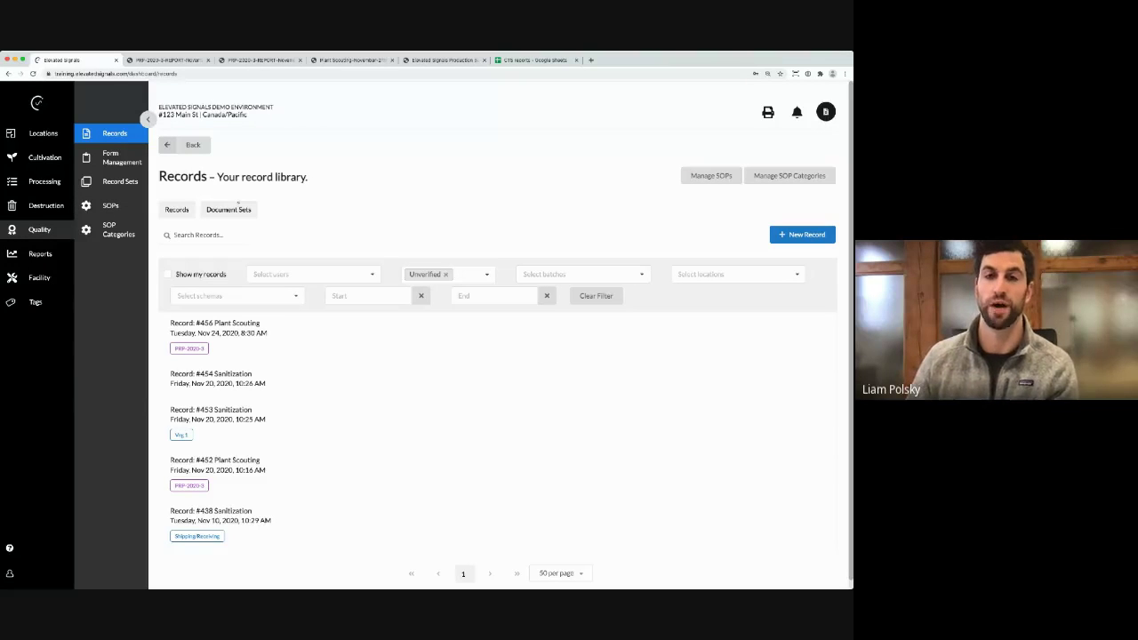
Switch to CTS reports and examine the Number of Plants per growth stage in the Monthly Opening Inventory sheet
{"action": "left_click", "coordinate": [534, 60]}
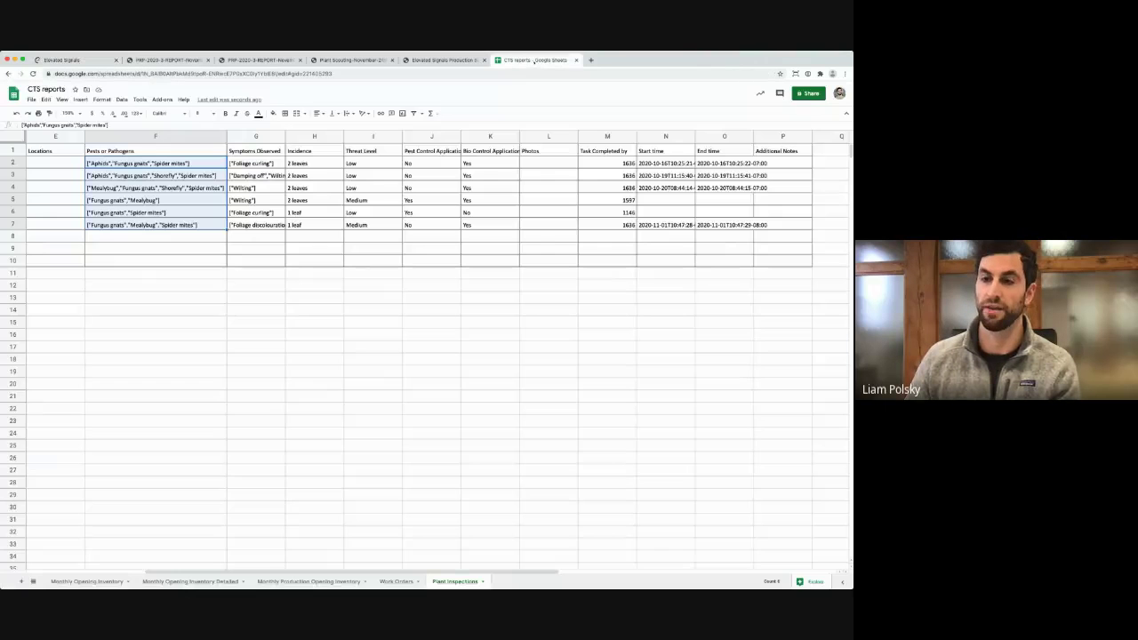
{"action": "left_click", "coordinate": [86, 582]}
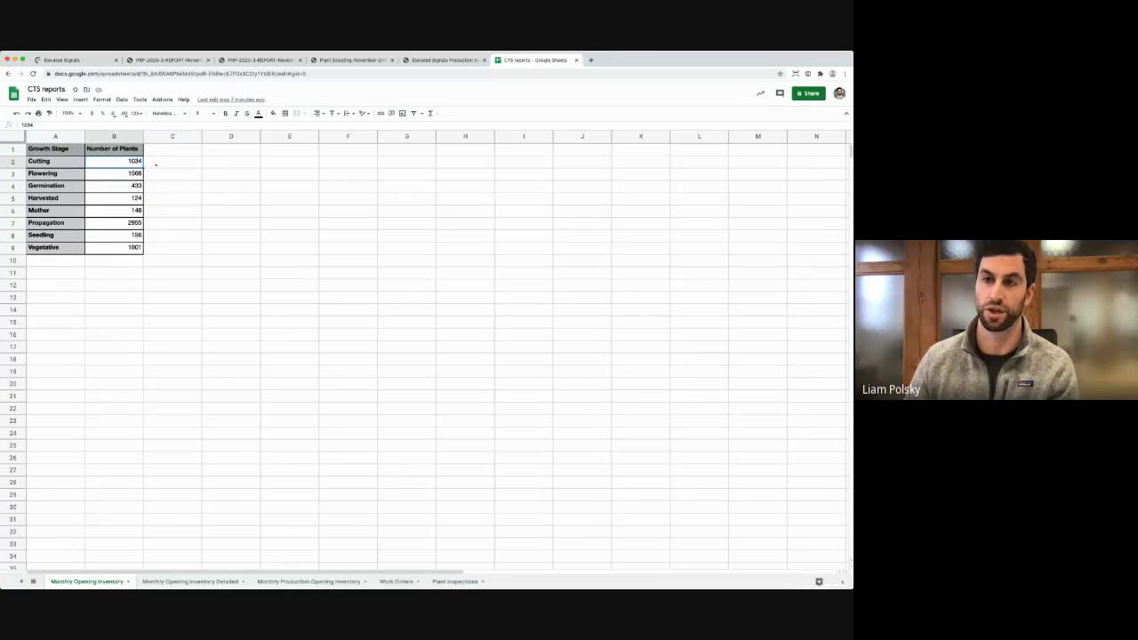
{"action": "left_click", "coordinate": [172, 273]}
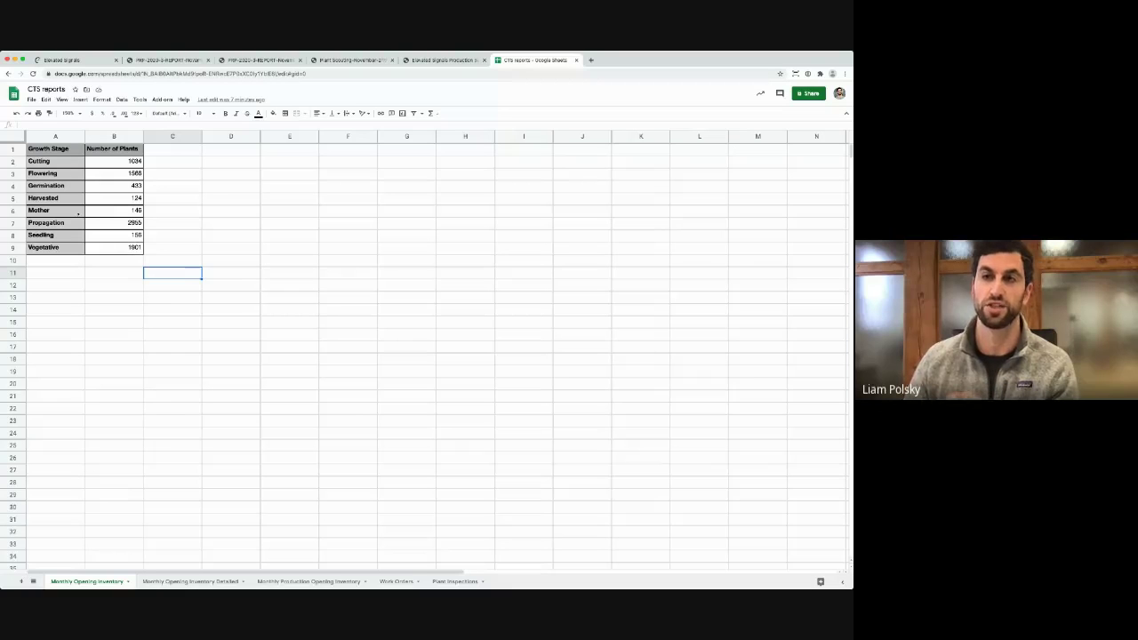
{"action": "left_click", "coordinate": [105, 160]}
{"action": "left_click", "coordinate": [106, 174]}
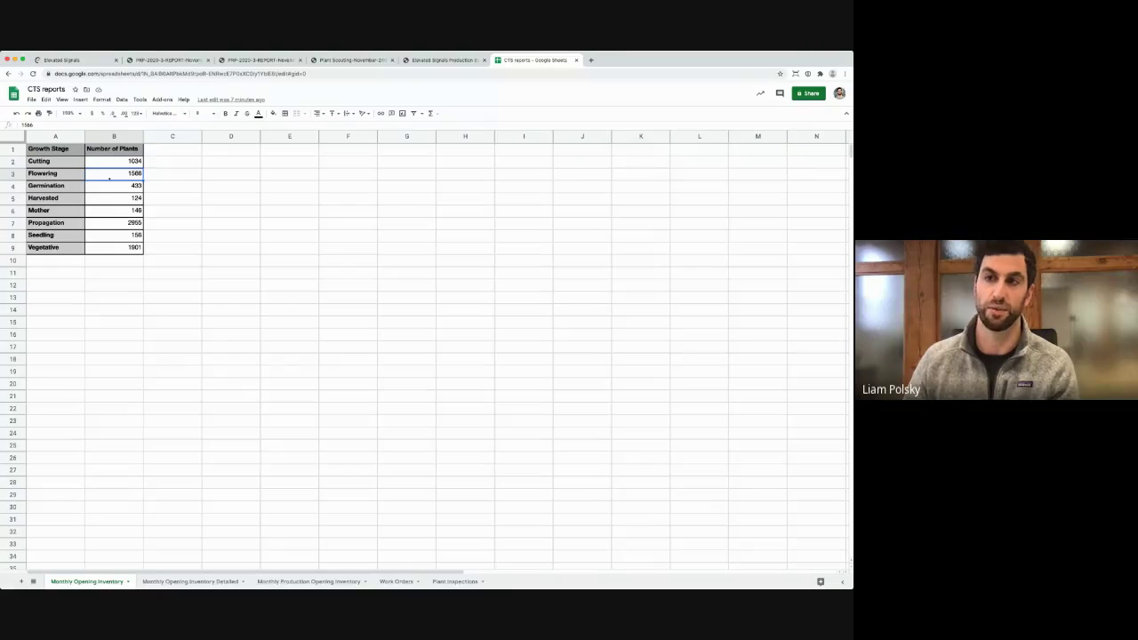
{"action": "left_click", "coordinate": [106, 188]}
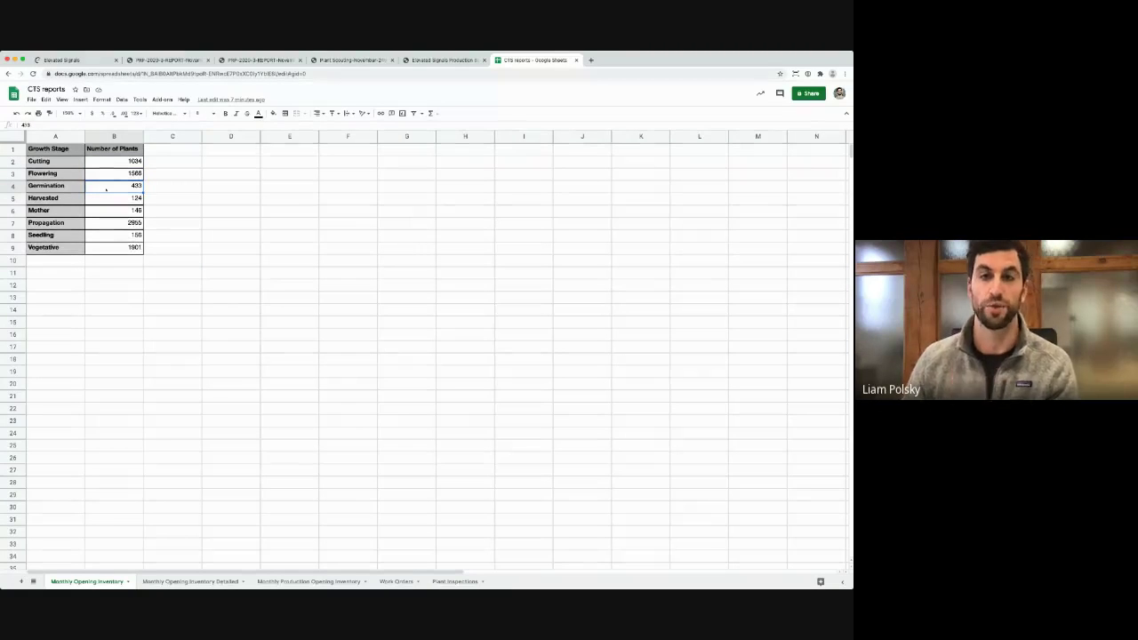
{"action": "left_click", "coordinate": [111, 164]}
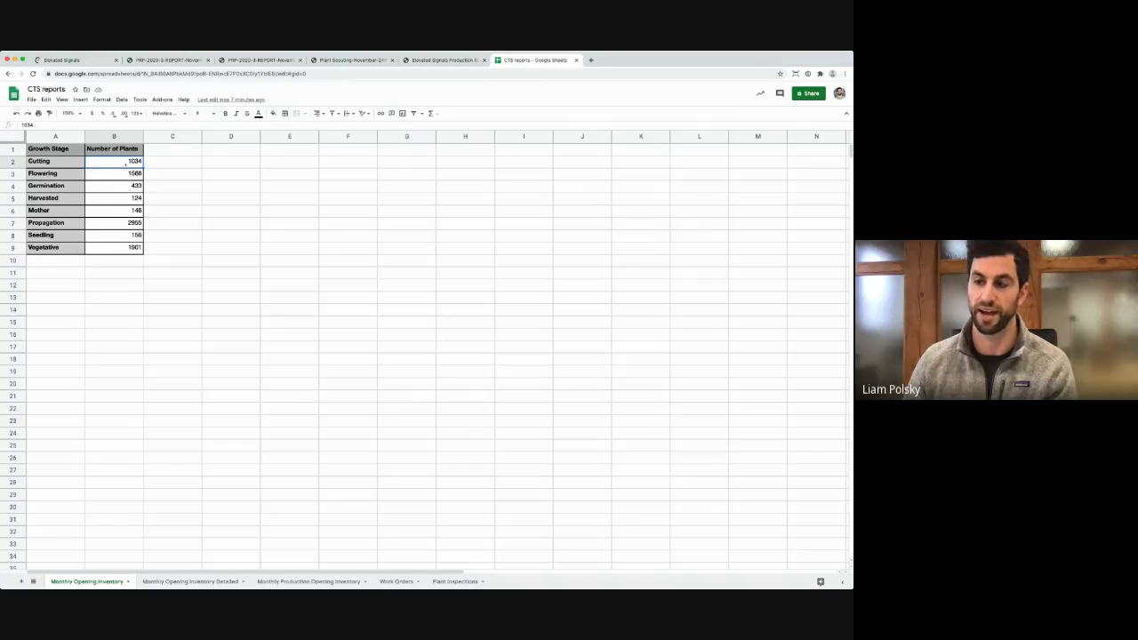
Compare the Flowering plant count with the sum of the Flowering batches' Number of Plants in Monthly Opening Inventory Detailed
{"action": "key", "text": "Down"}
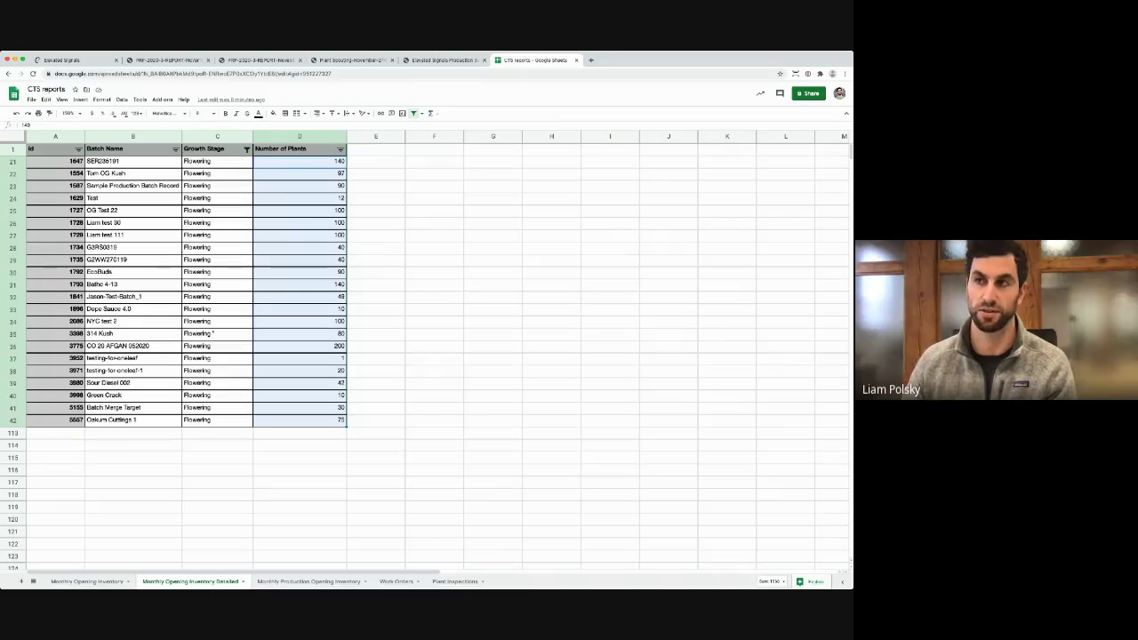
{"action": "left_click", "coordinate": [293, 174]}
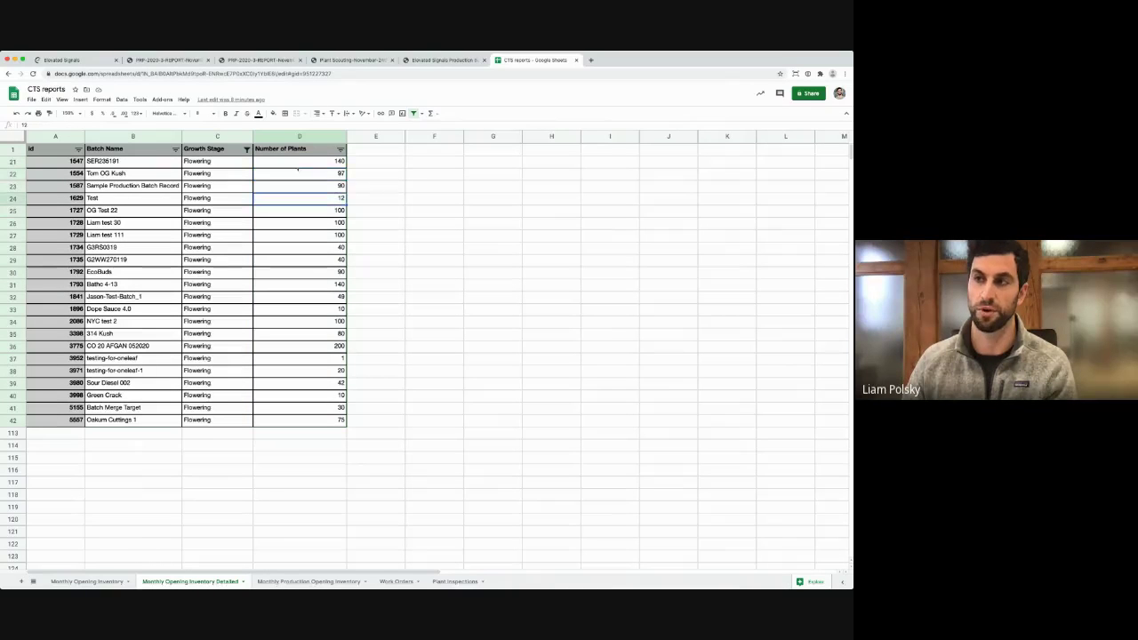
{"action": "left_click_drag", "start_coordinate": [300, 160], "coordinate": [300, 423]}
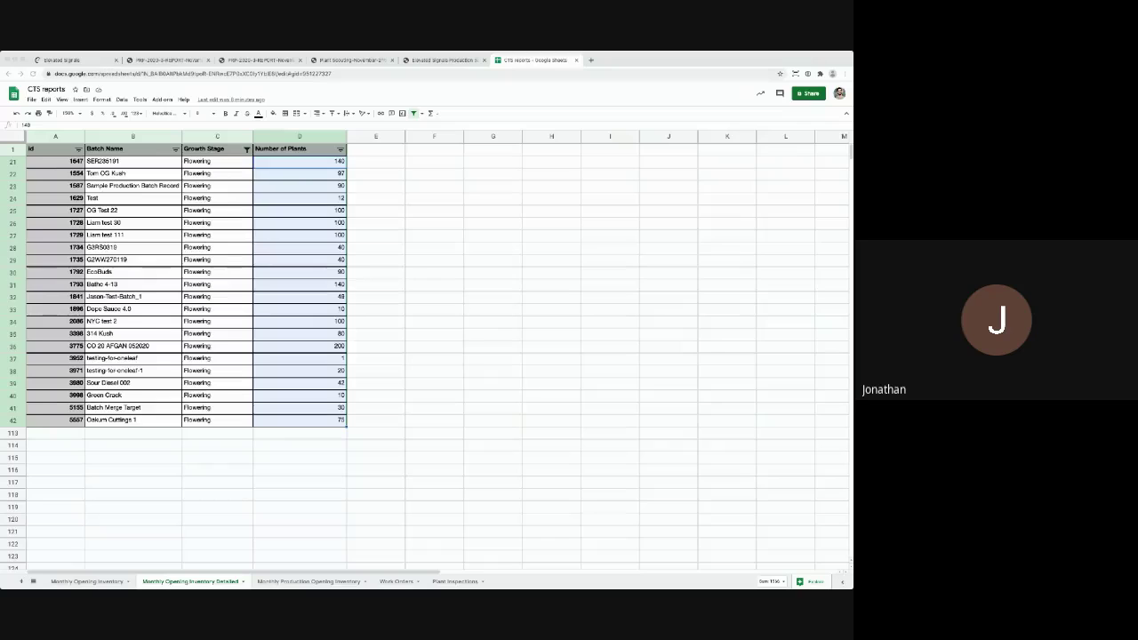
Switch to Elevated Signals, open the Veg 1 location and look over its plant figures, floorplan area and related batches
{"action": "left_click", "coordinate": [62, 59]}
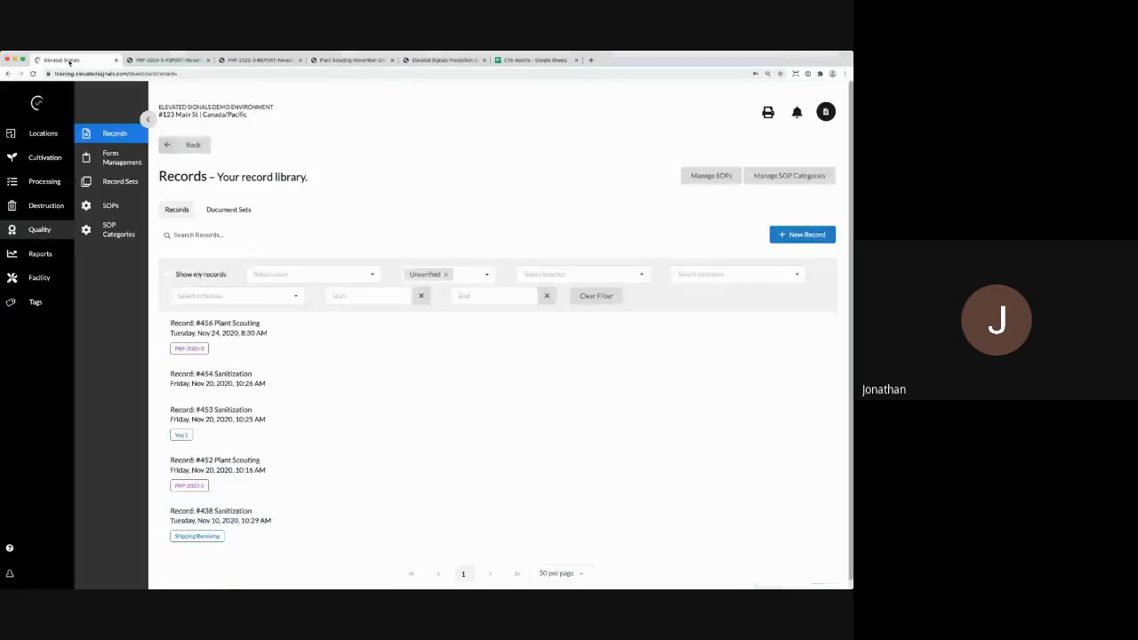
{"action": "left_click", "coordinate": [43, 133]}
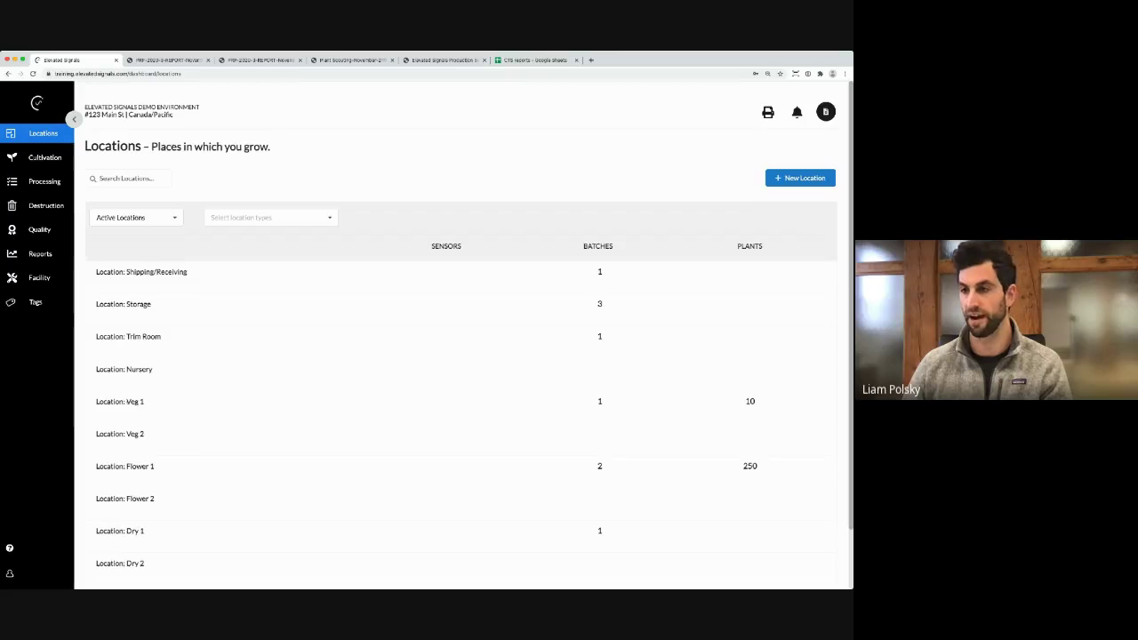
{"action": "left_click", "coordinate": [128, 401]}
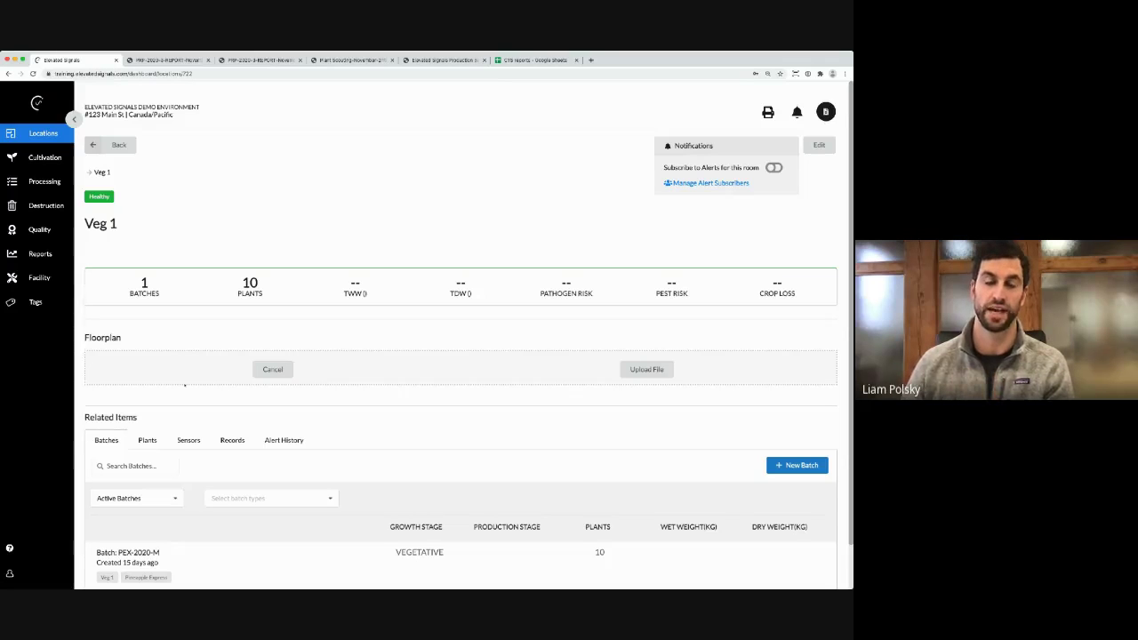
{"action": "scroll", "coordinate": [184, 384], "scroll_direction": "down", "scroll_amount": 1}
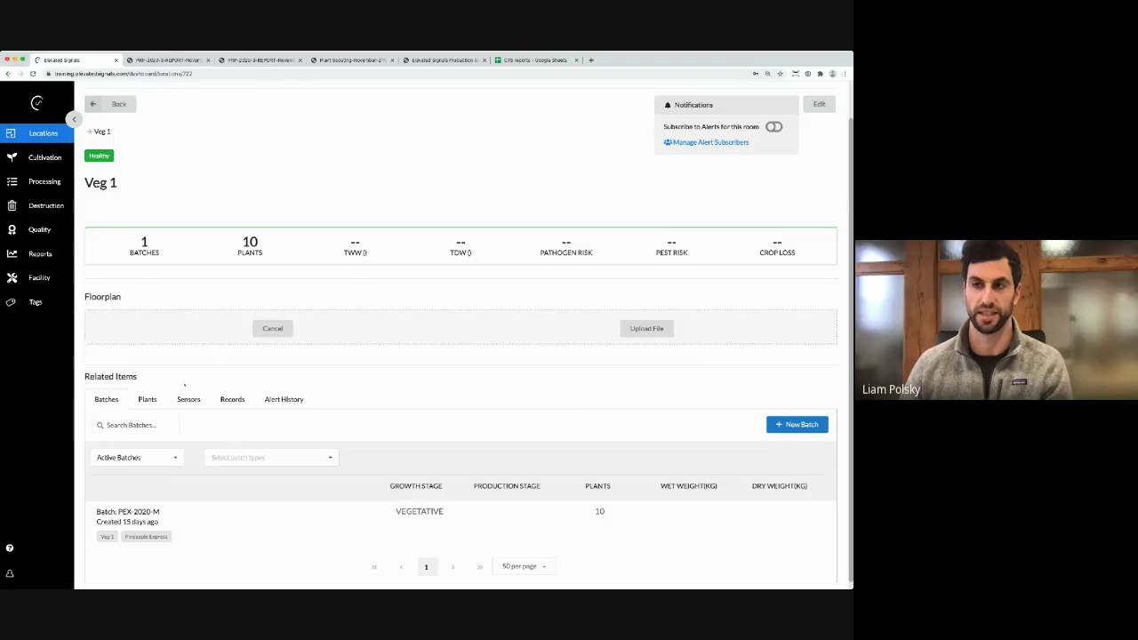
{"action": "scroll", "coordinate": [192, 384], "scroll_direction": "up", "scroll_amount": 1}
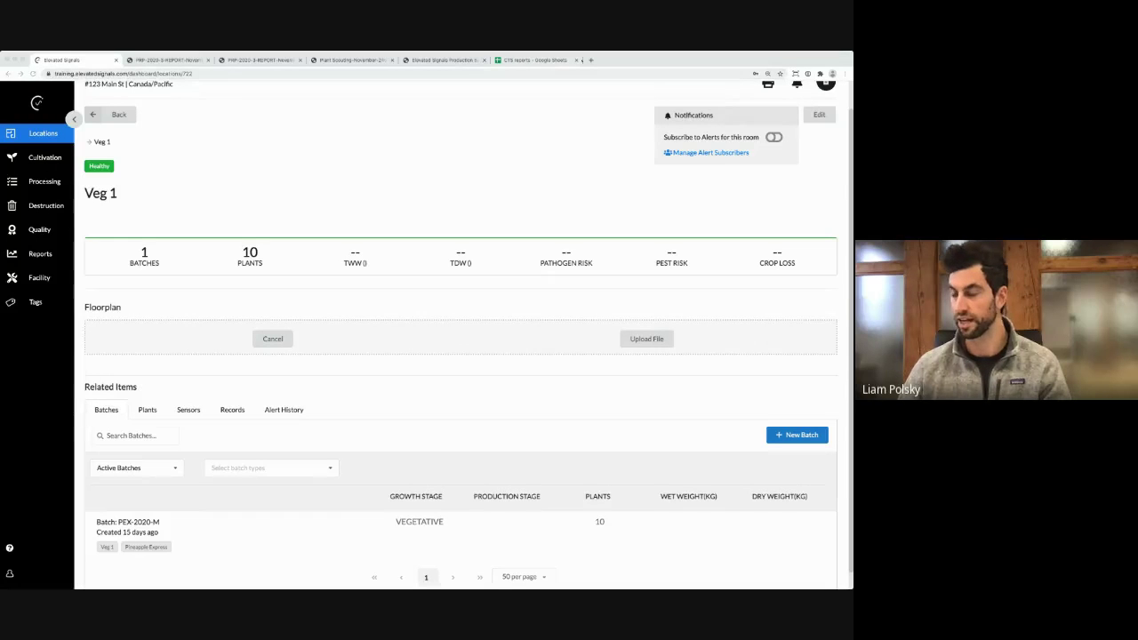
{"action": "left_click", "coordinate": [591, 59]}
{"action": "type", "text": "freshbooks.com"}
{"action": "key", "text": "Return"}
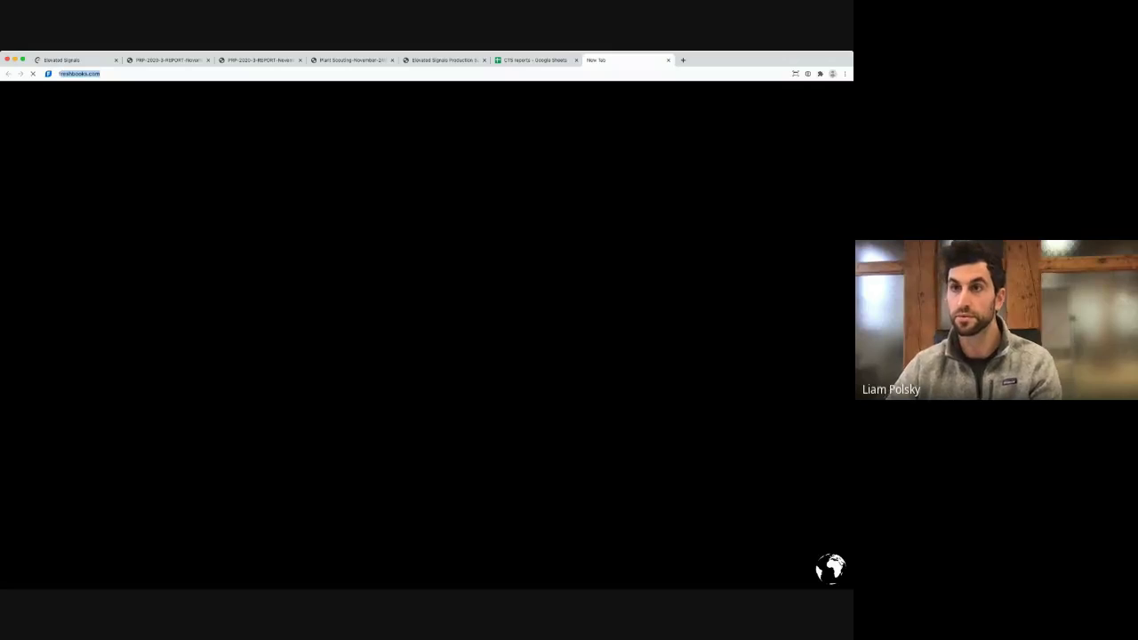
{"action": "type", "text": "webin"}
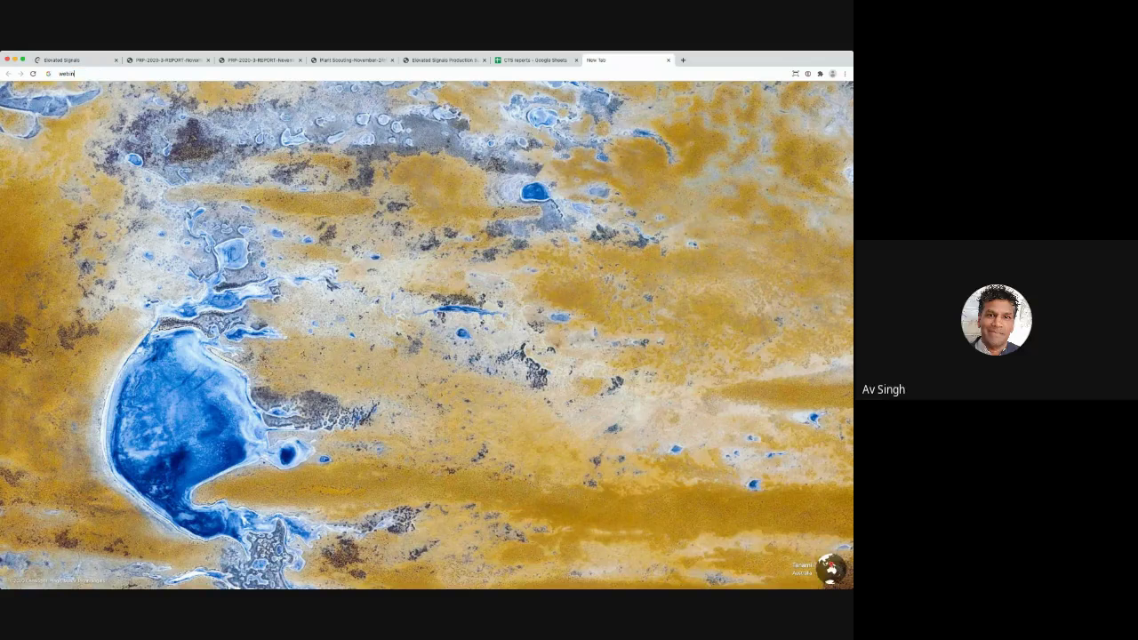
{"action": "key", "text": "Return"}
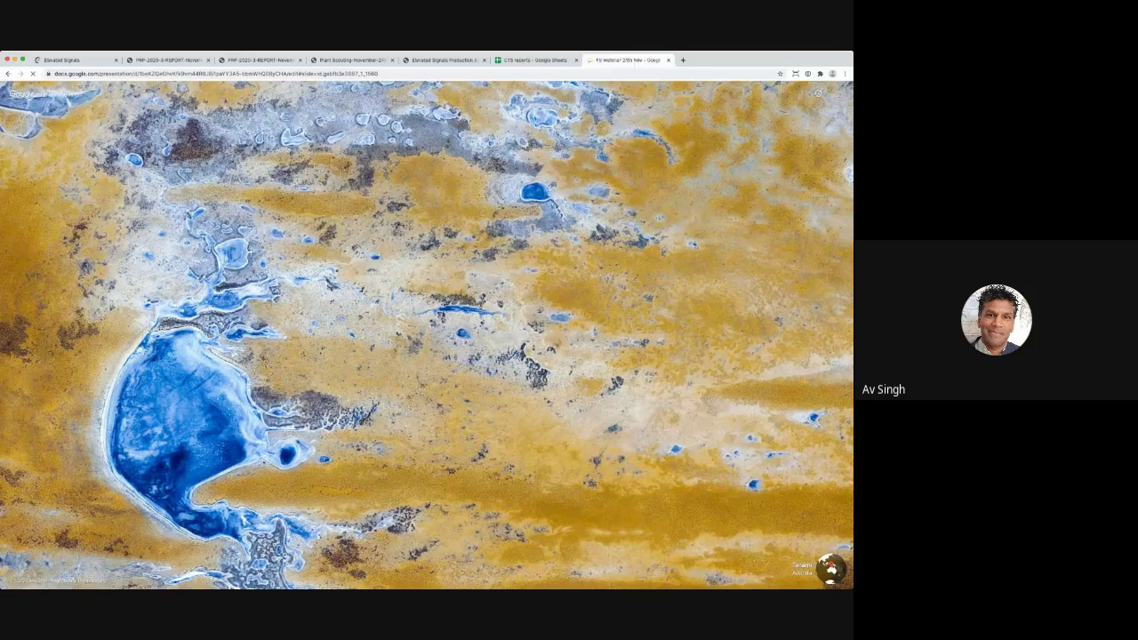
{"action": "left_click", "coordinate": [92, 61]}
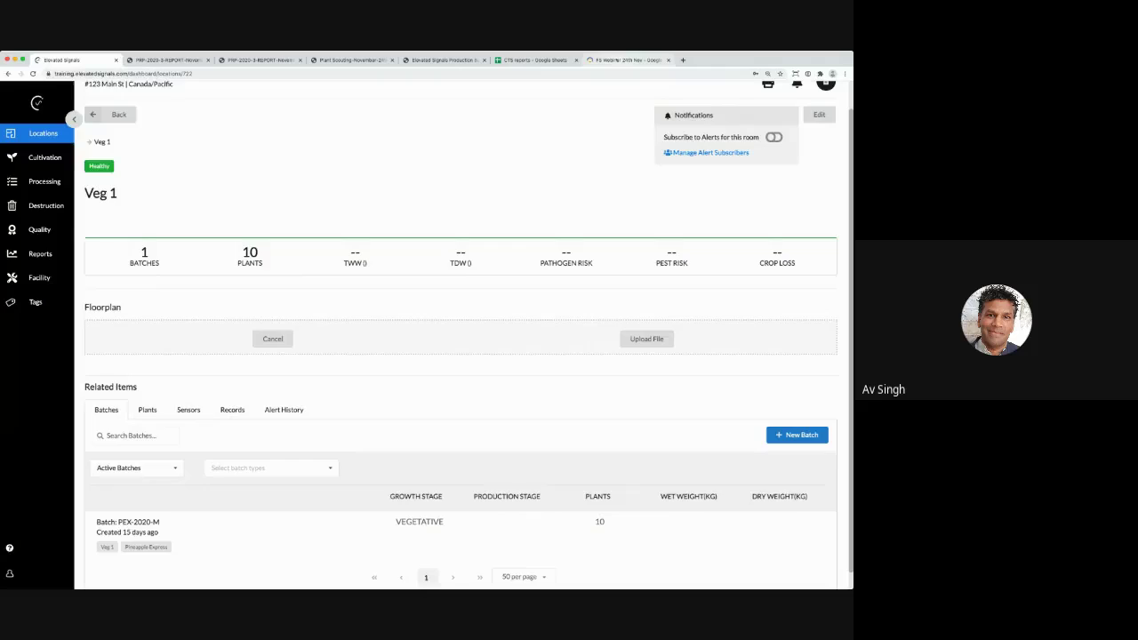
{"action": "key", "text": "super+9"}
{"action": "key", "text": "super+w"}
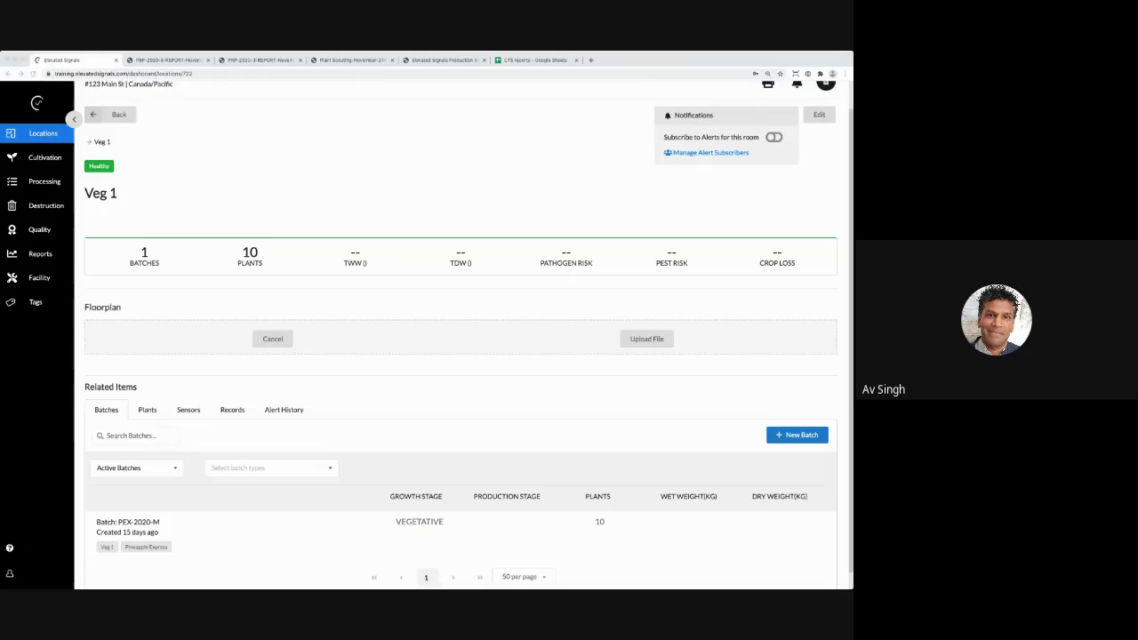